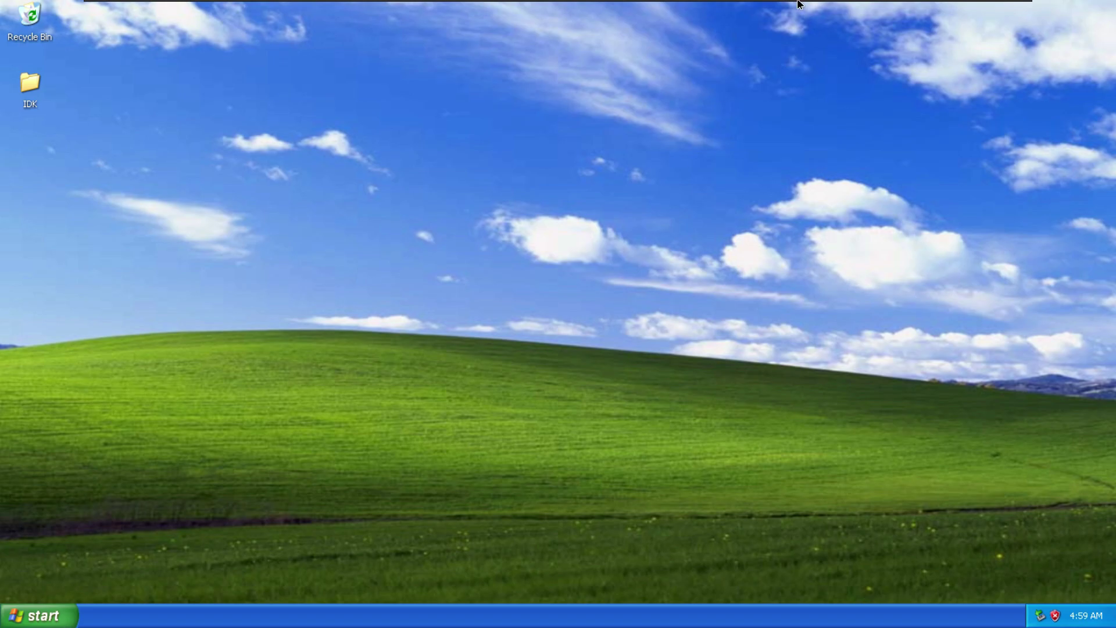
mouse_move(801, 3)
click(64, 616)
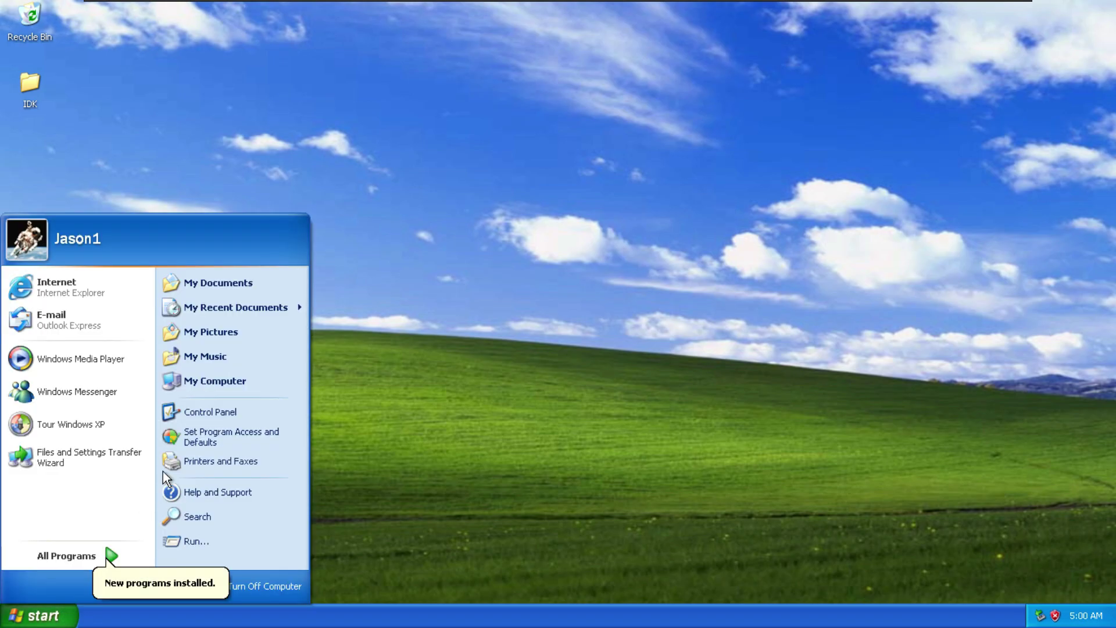
mouse_move(111, 553)
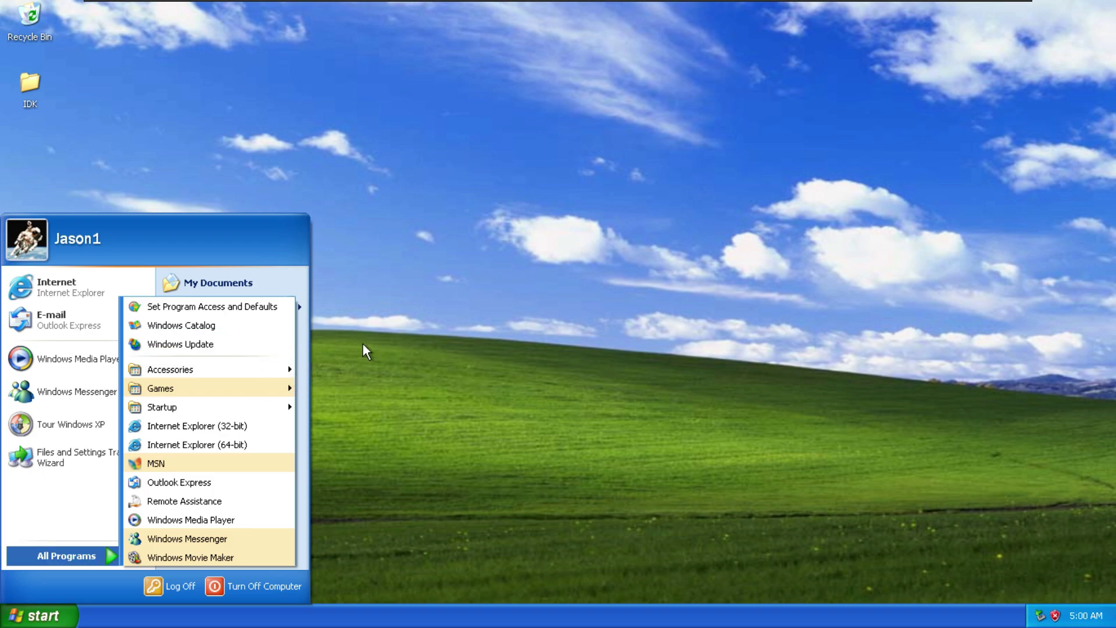
Open the IDK folder from the desktop and reposition its window
click(23, 96)
double_click(29, 87)
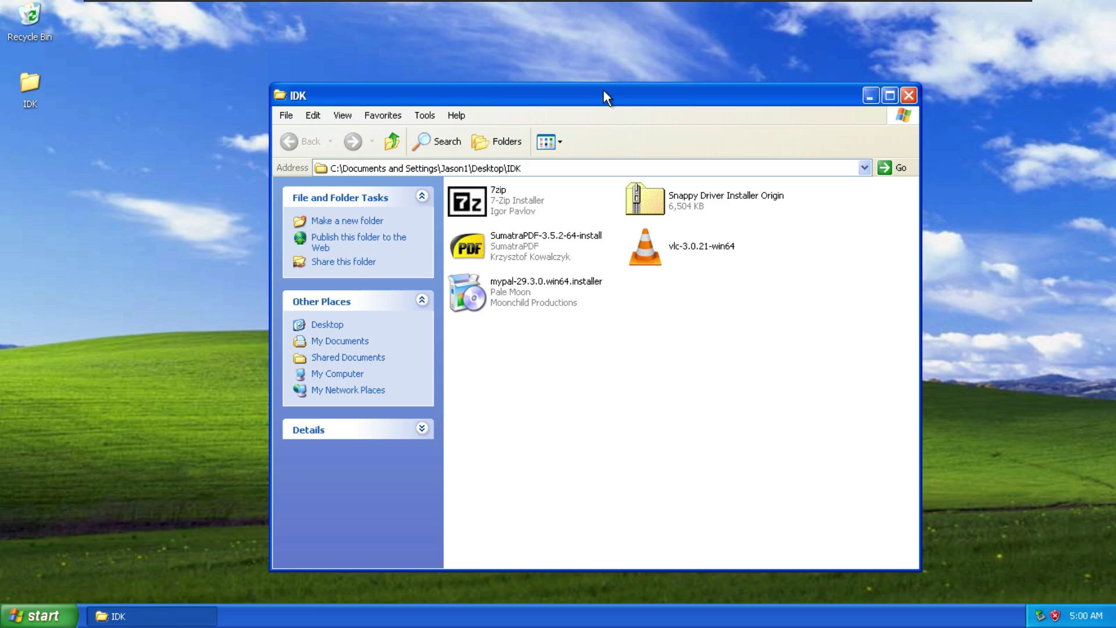
drag(604, 89, 498, 87)
drag(634, 322, 567, 349)
drag(581, 97, 674, 99)
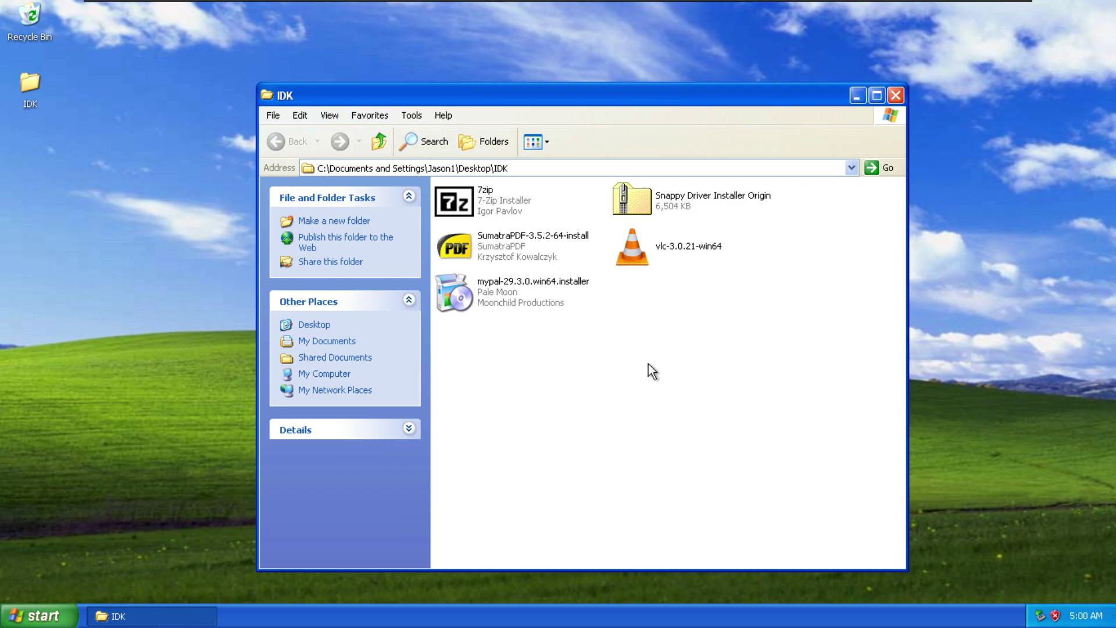
mouse_move(554, 299)
click(40, 616)
click(79, 285)
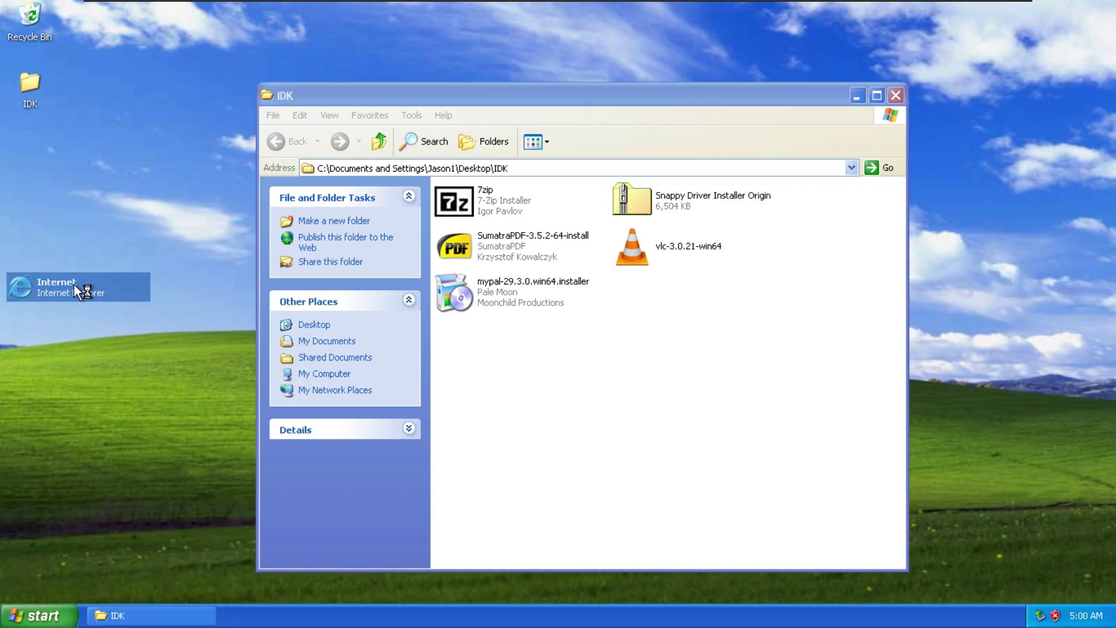
click(564, 149)
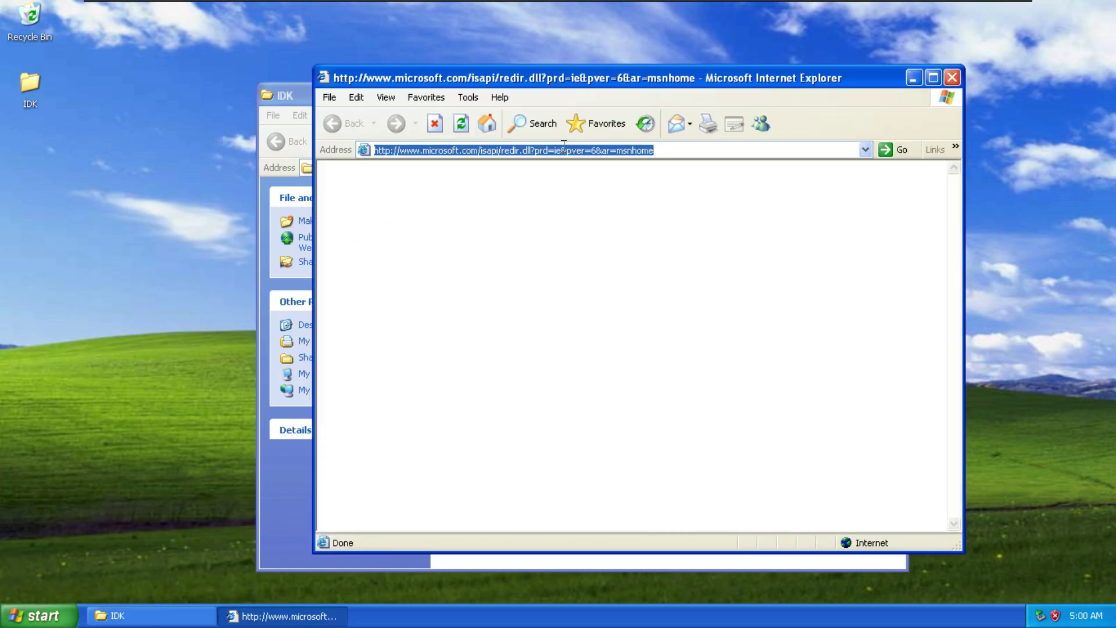
text(www.g)
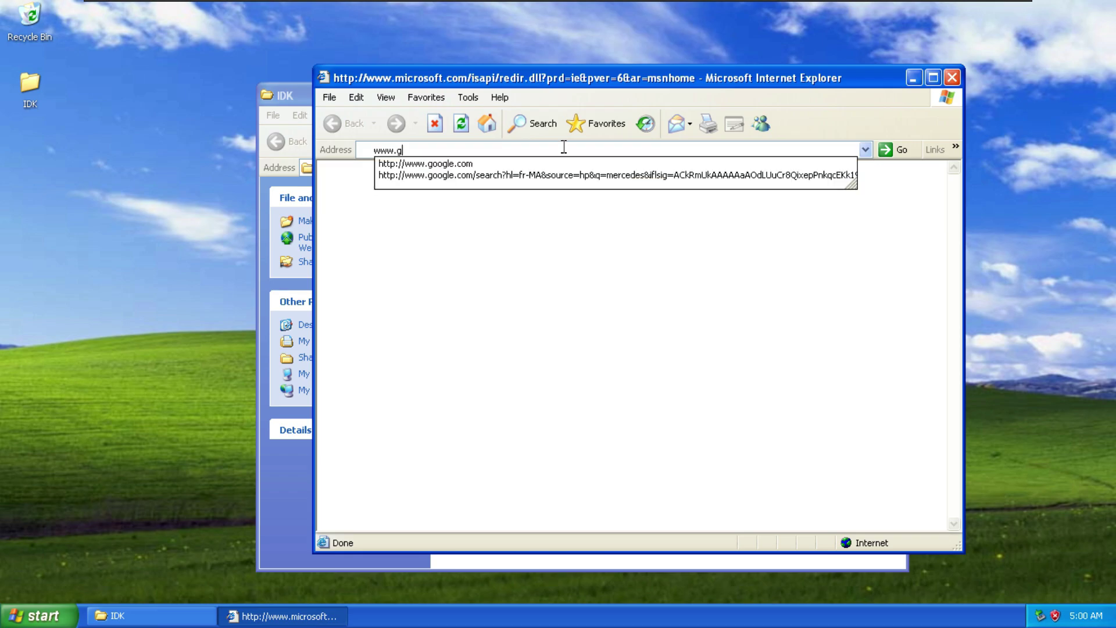
text(oogle.com)
key(Return)
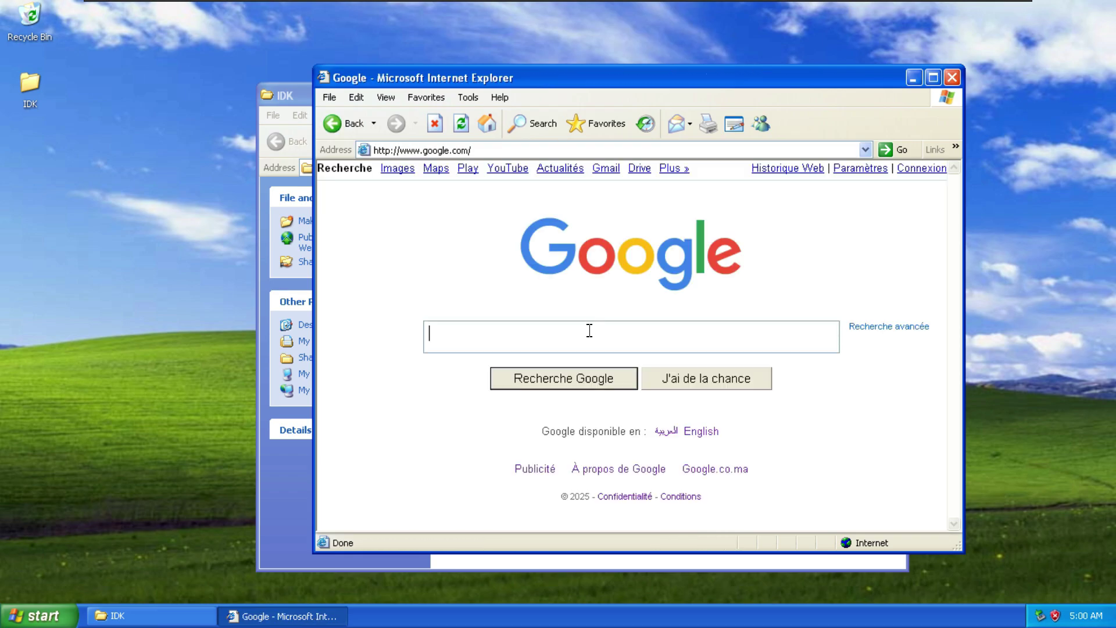
Search Google for "mercedes" and look through the results
text(mercedes)
key(Return)
click(627, 365)
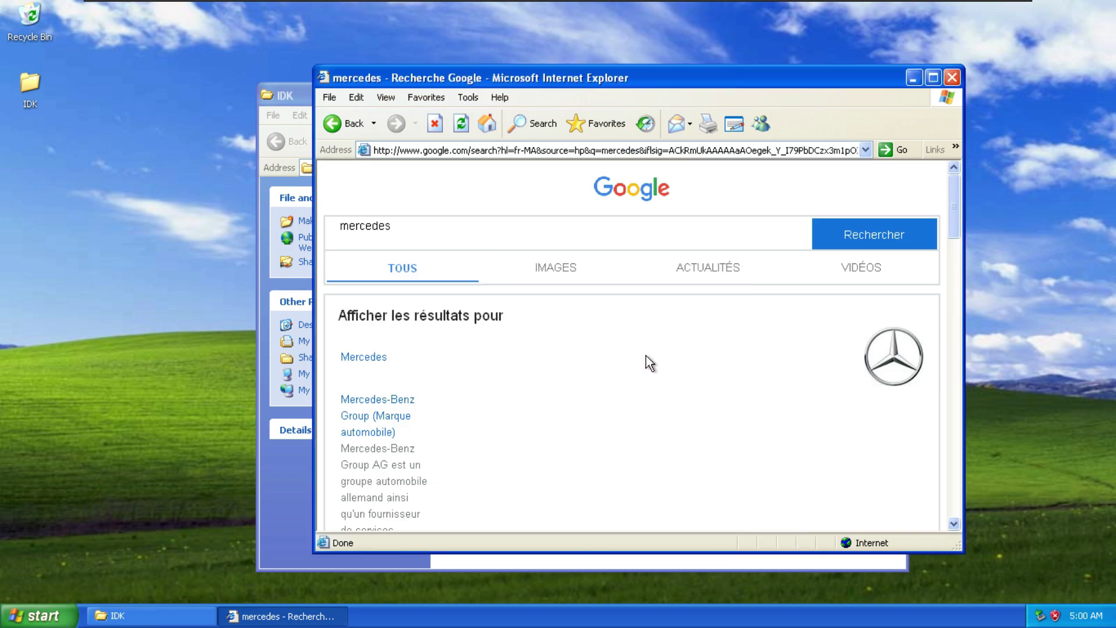
scroll(581, 354, down, 3)
scroll(593, 348, down, 5)
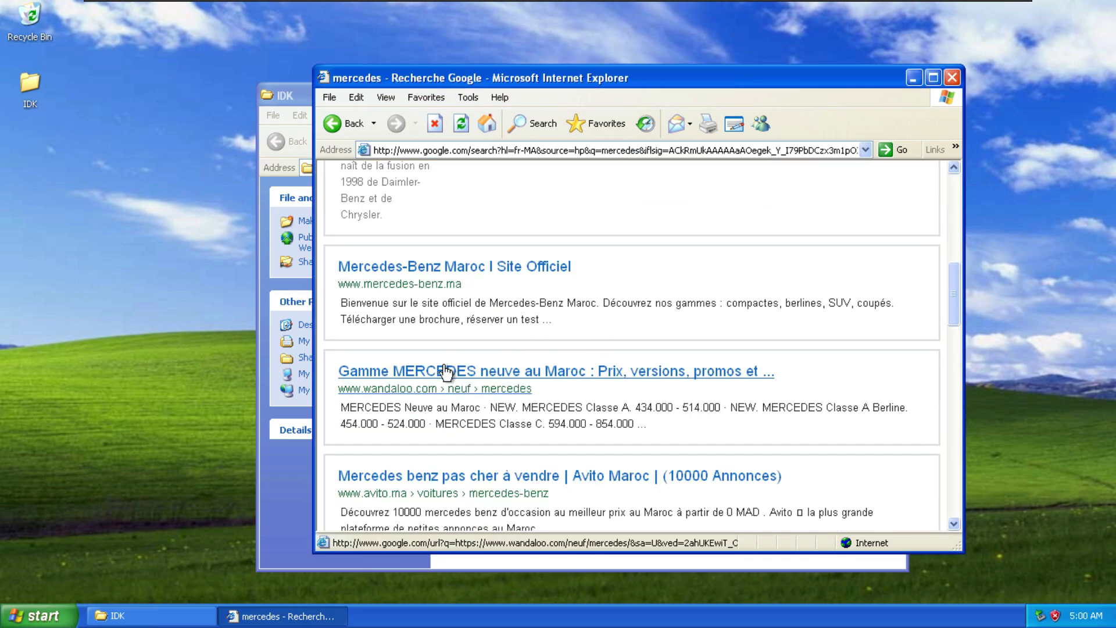
Try to open the wandaloo.com result on new Mercedes models in Morocco, and close Internet Explorer
click(449, 374)
scroll(639, 343, down, 6)
scroll(686, 325, up, 6)
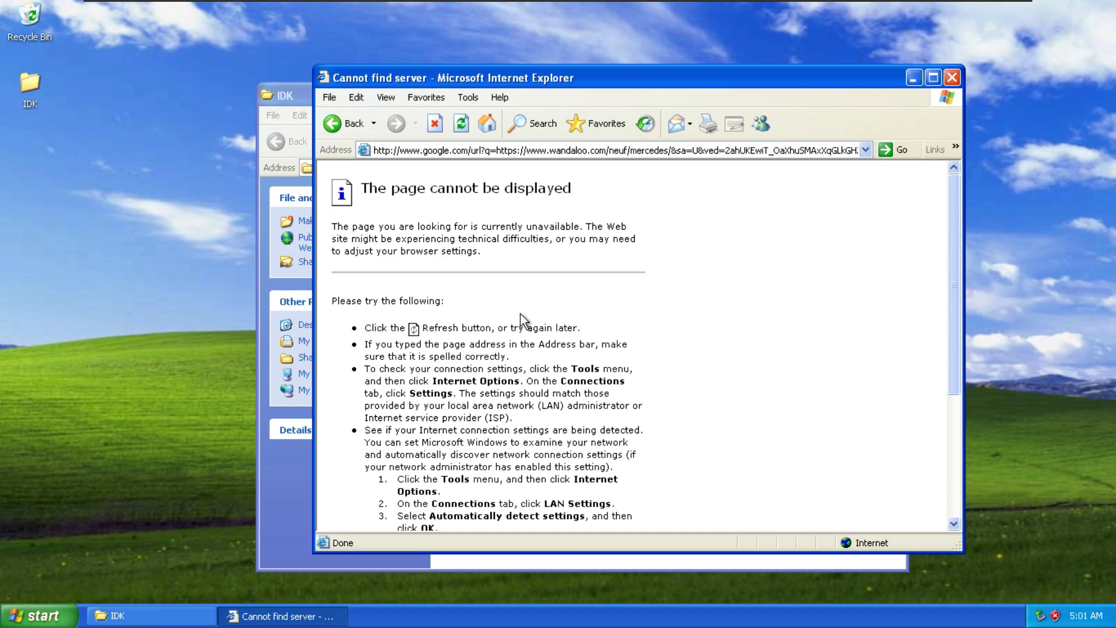
click(953, 78)
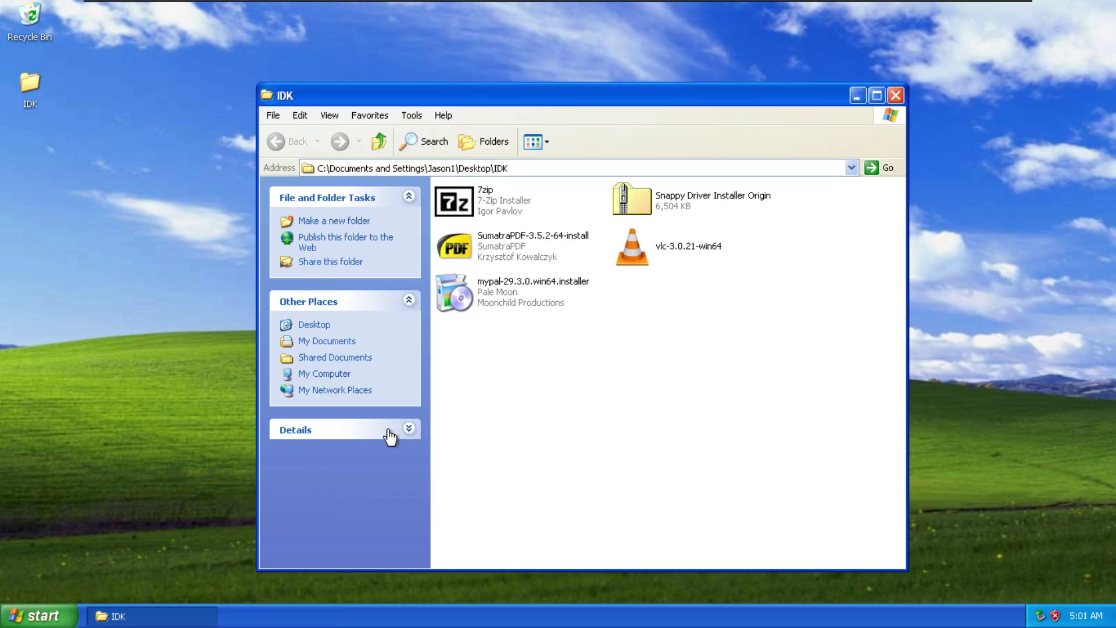
Install Mypal from mypal-29.3.0.win64.installer with the Standard setup type and launch it on finishing
mouse_move(500, 291)
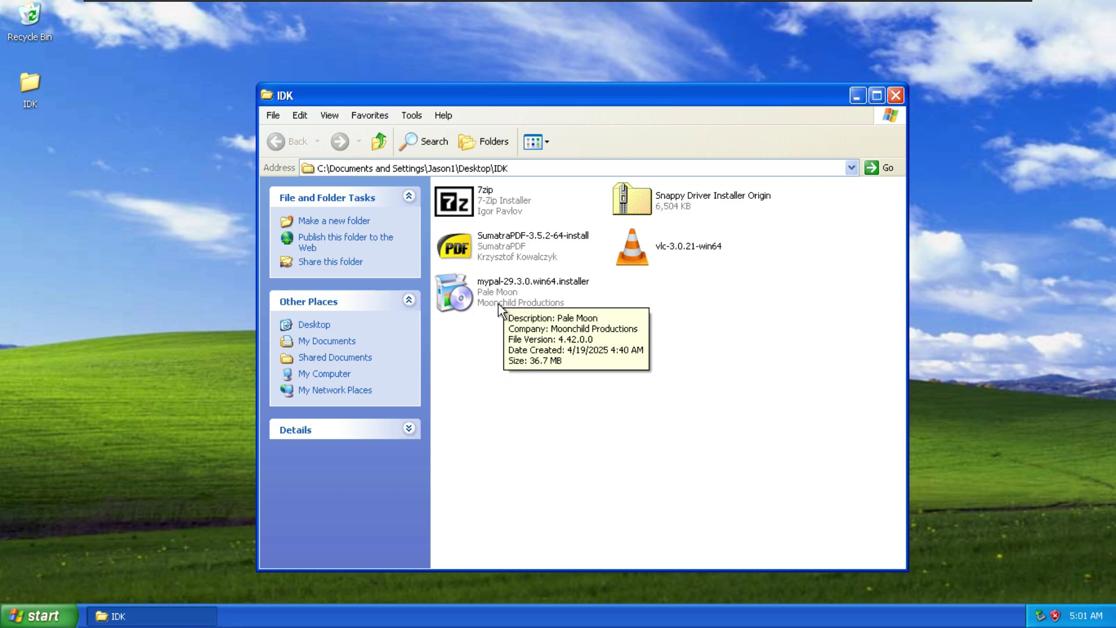
double_click(495, 295)
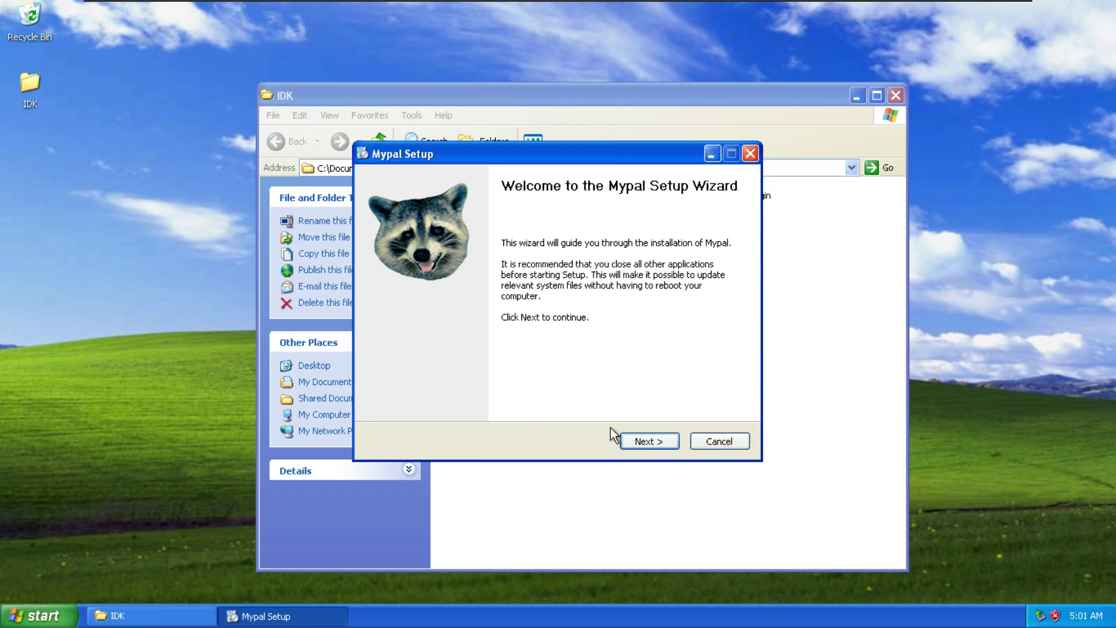
drag(530, 160, 566, 161)
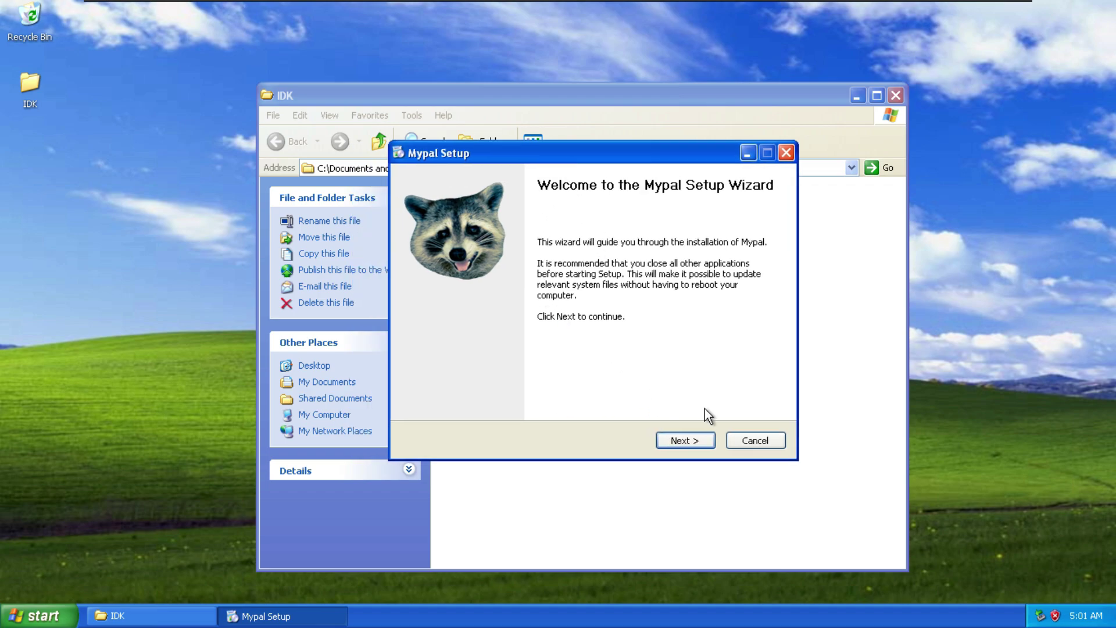
click(685, 438)
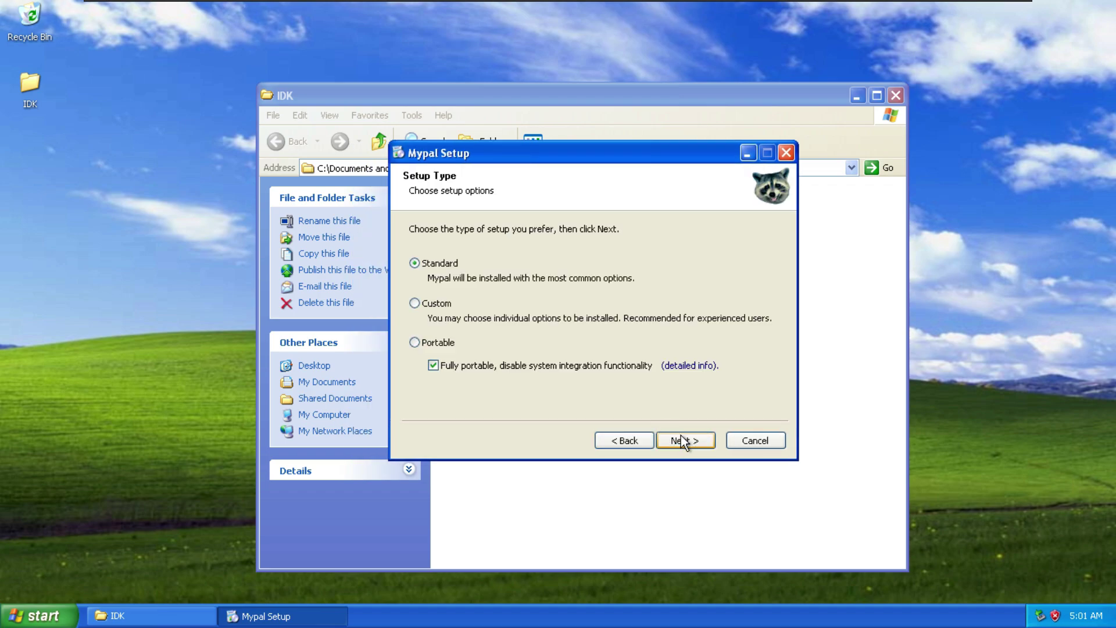
click(683, 441)
click(683, 441)
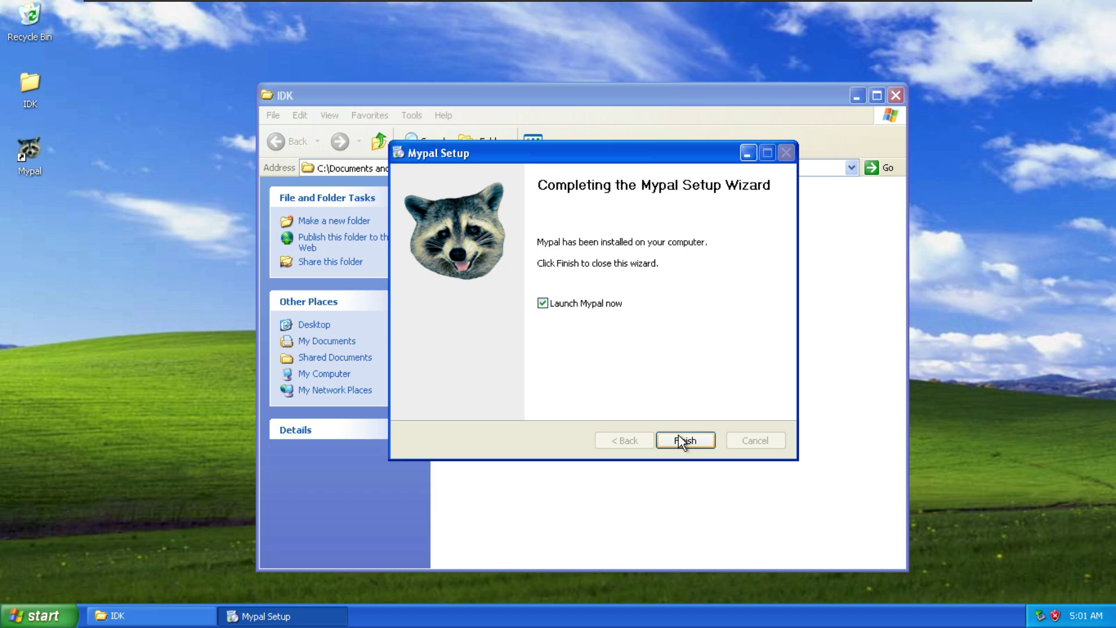
click(684, 440)
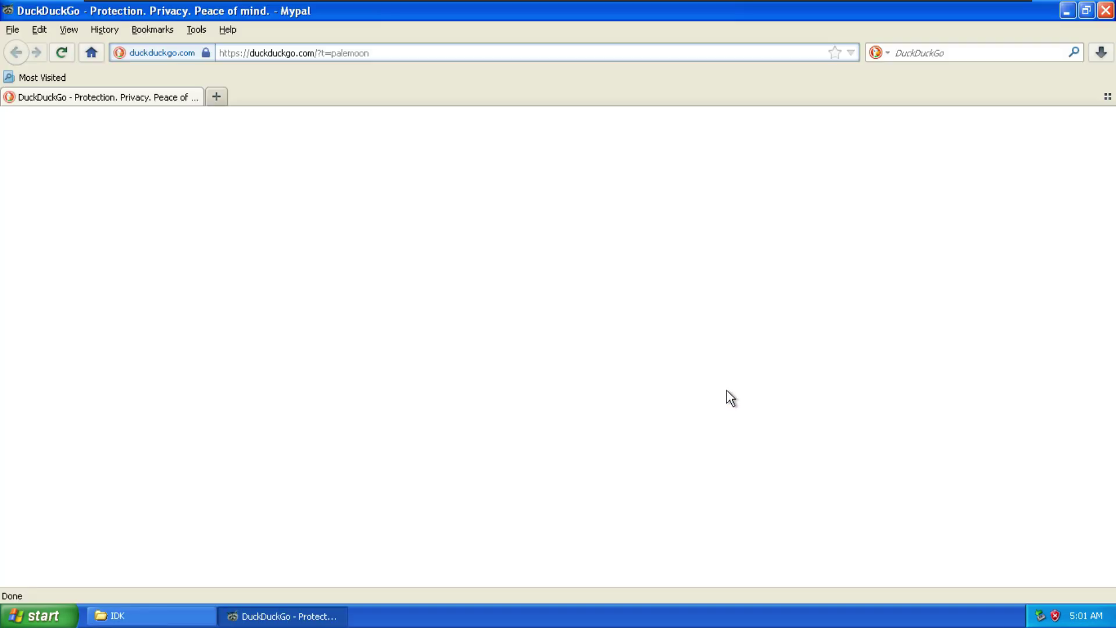
Minimize Mypal, close the IDK folder window and bring the browser back
click(1068, 10)
click(891, 94)
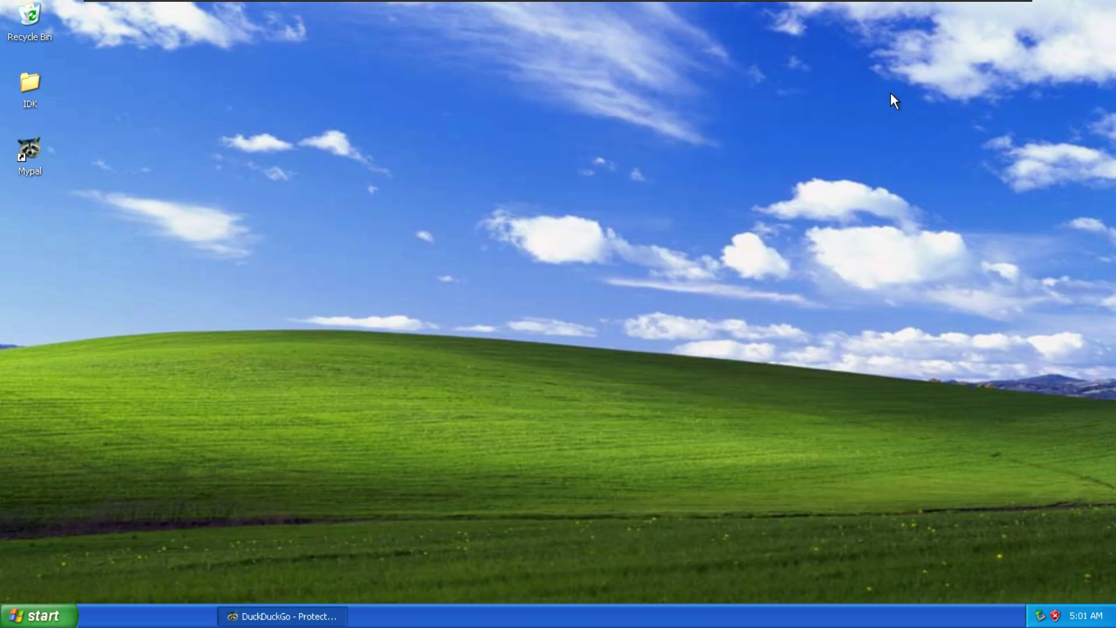
click(116, 617)
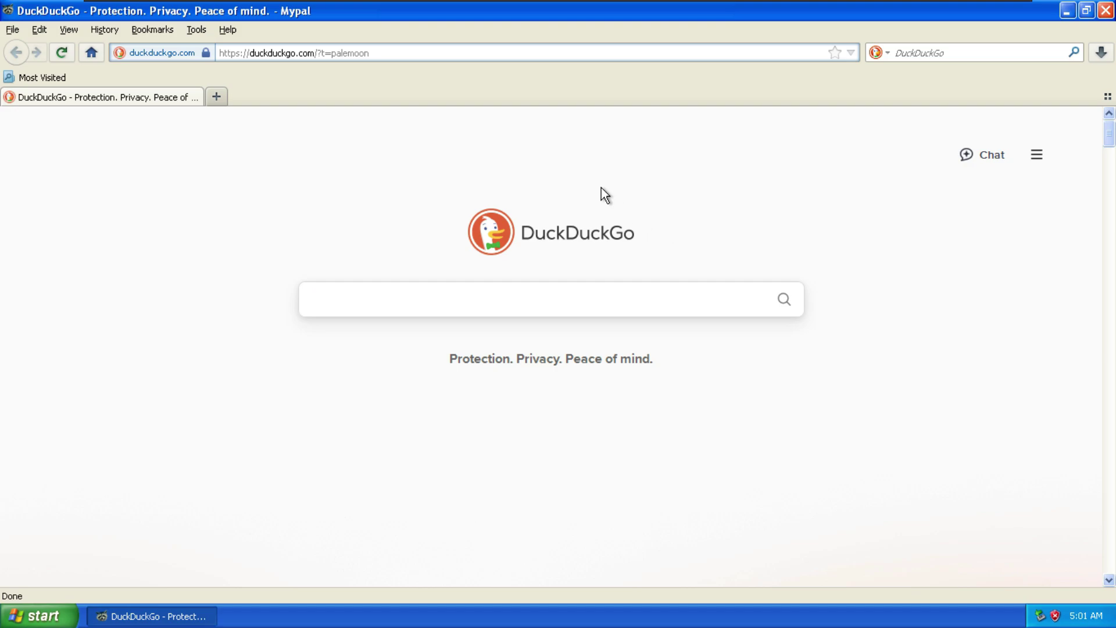
click(377, 53)
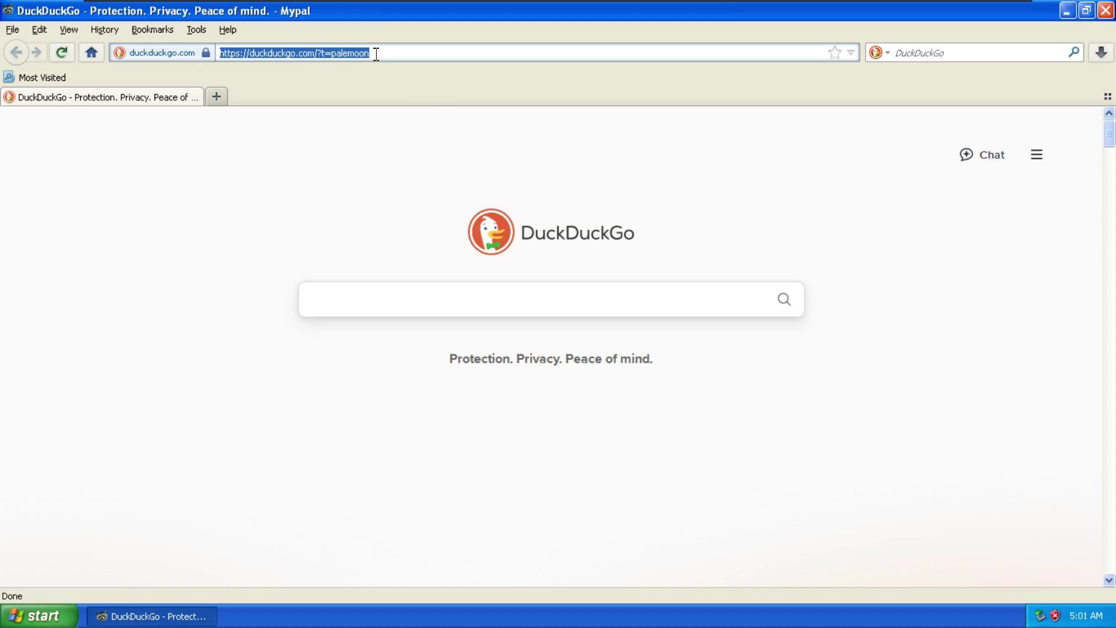
text(www)
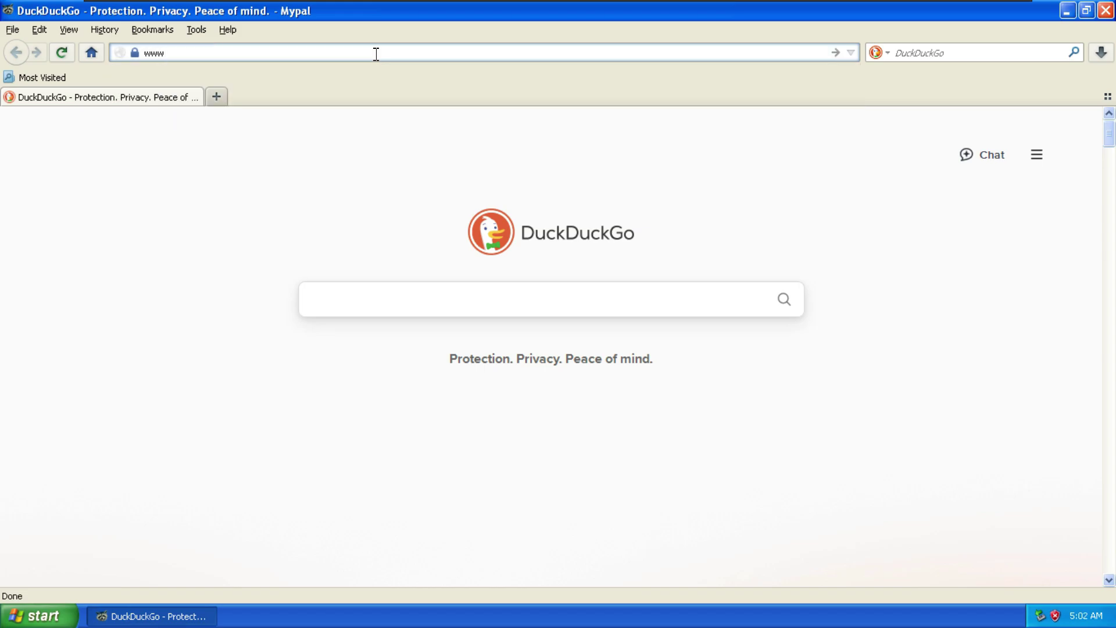
text(.you)
key(Return)
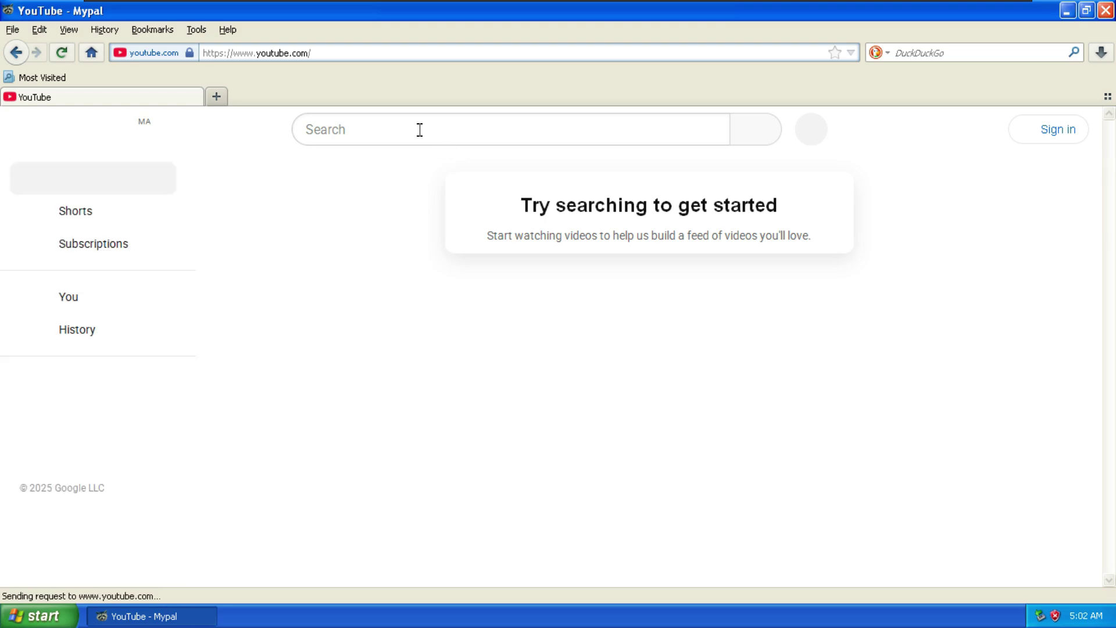
Search YouTube for "mercedes" and look through the video results
click(420, 129)
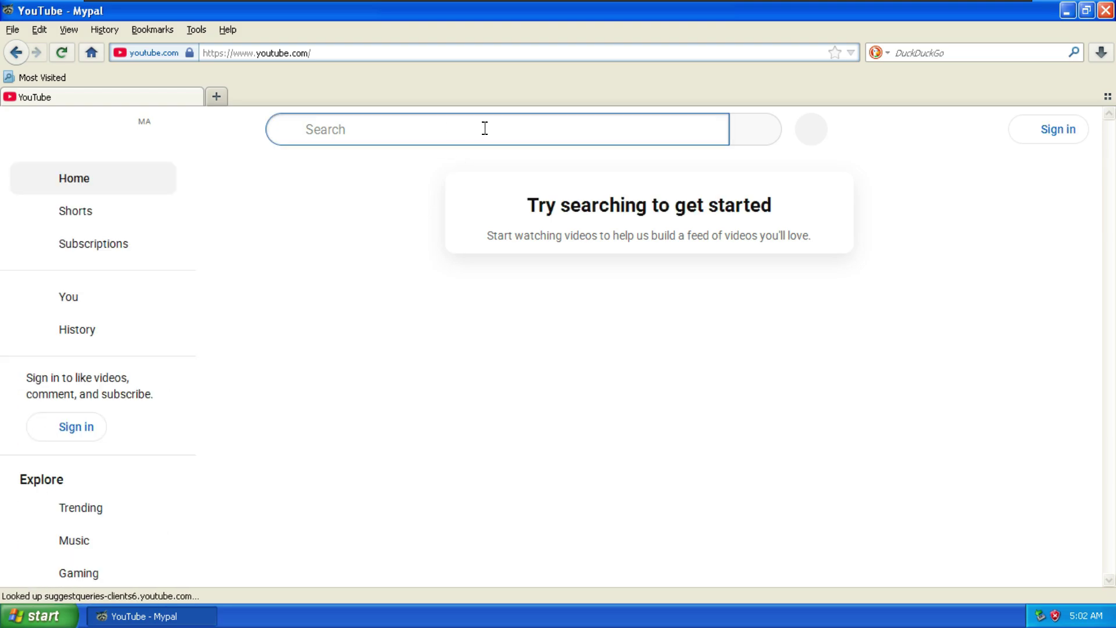
text(mercede)
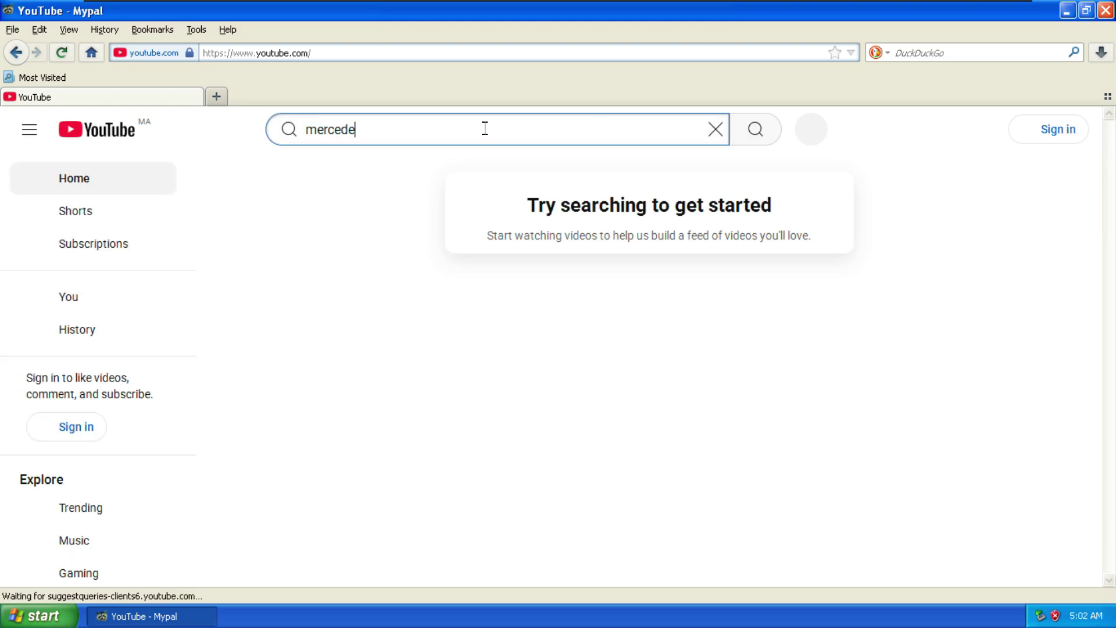
text(s)
key(Return)
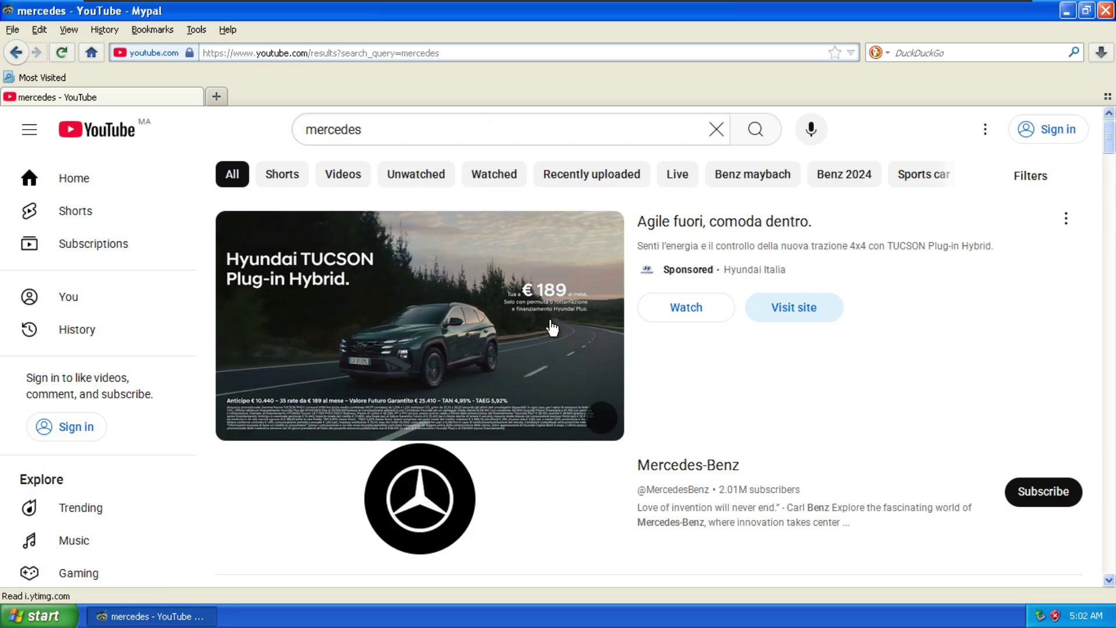
scroll(550, 326, down, 4)
scroll(635, 327, down, 4)
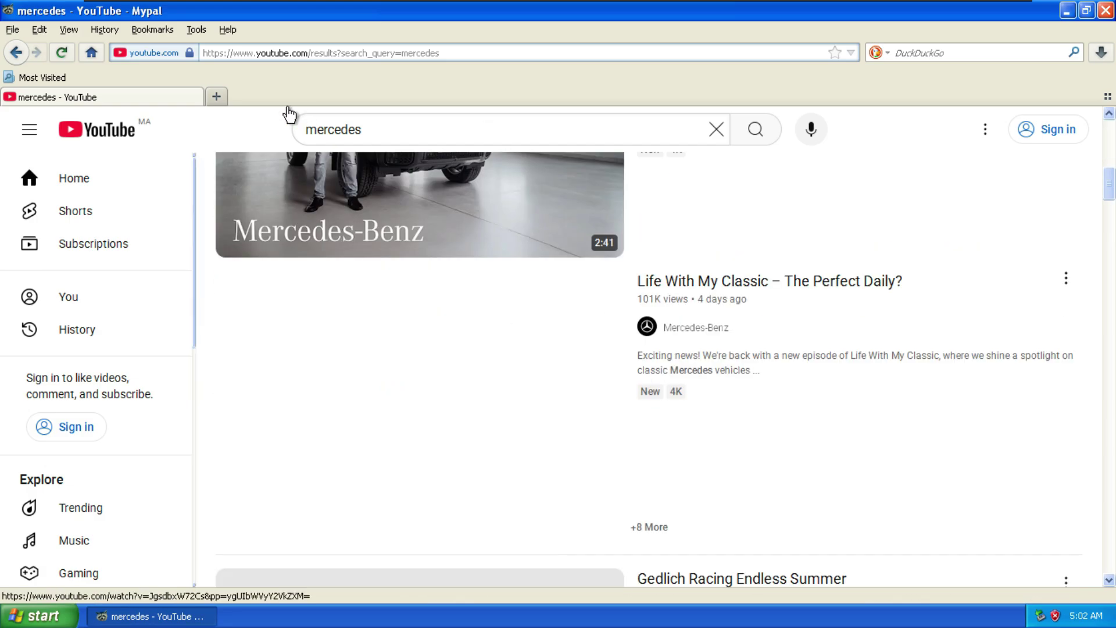
click(423, 97)
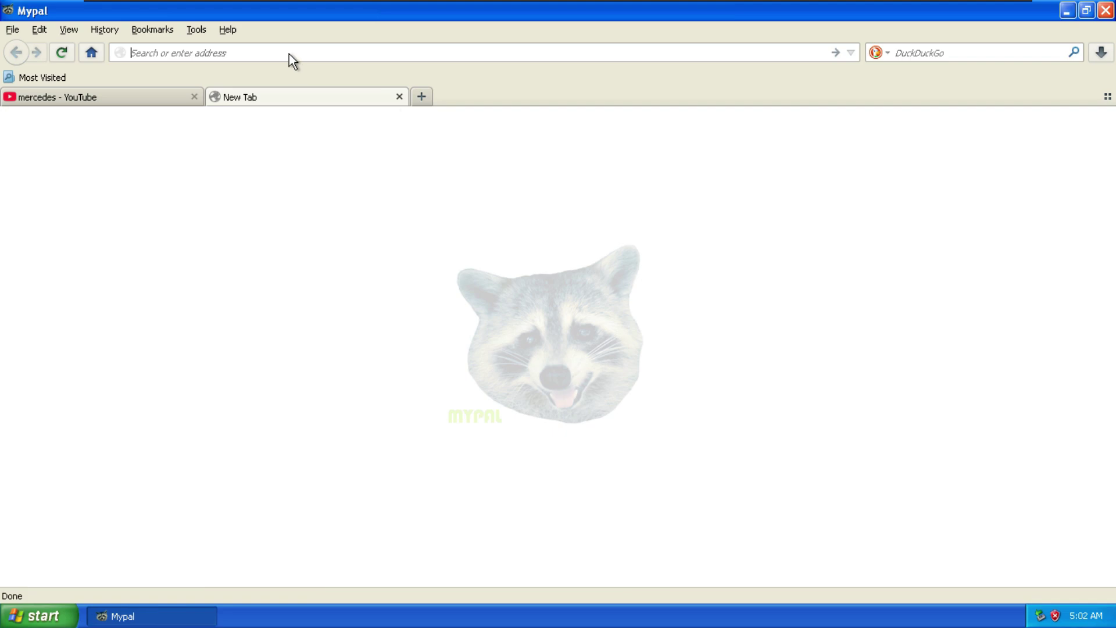
text(www.google.com)
key(Return)
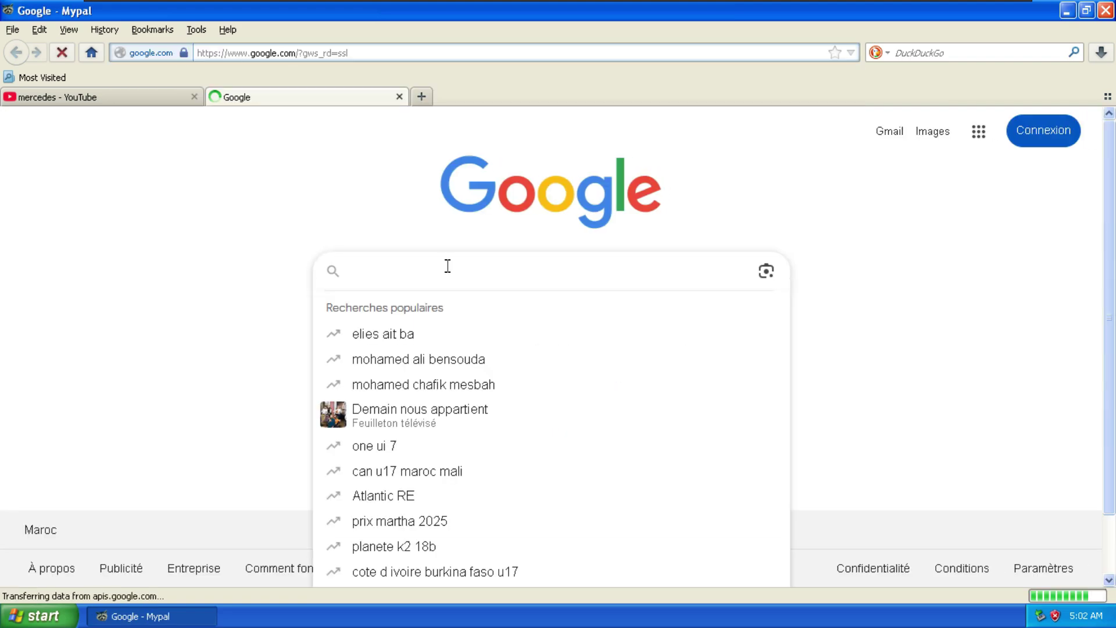
text(merc)
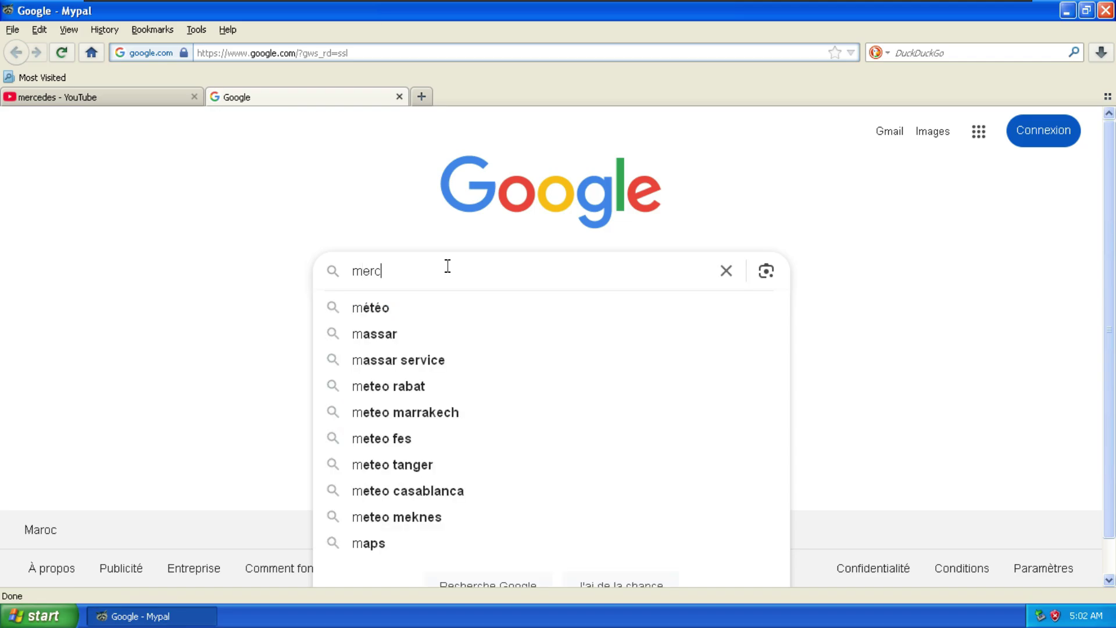
text(edes)
key(Return)
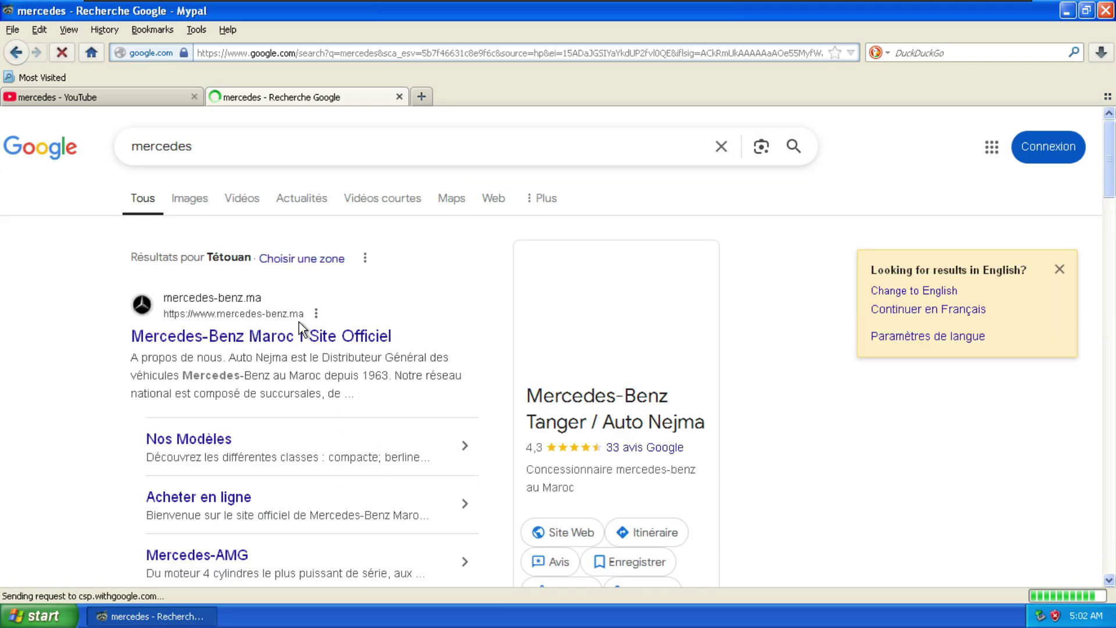
Open the official Mercedes-Benz Maroc site from the results, and return to the YouTube tab
scroll(307, 319, down, 3)
click(319, 252)
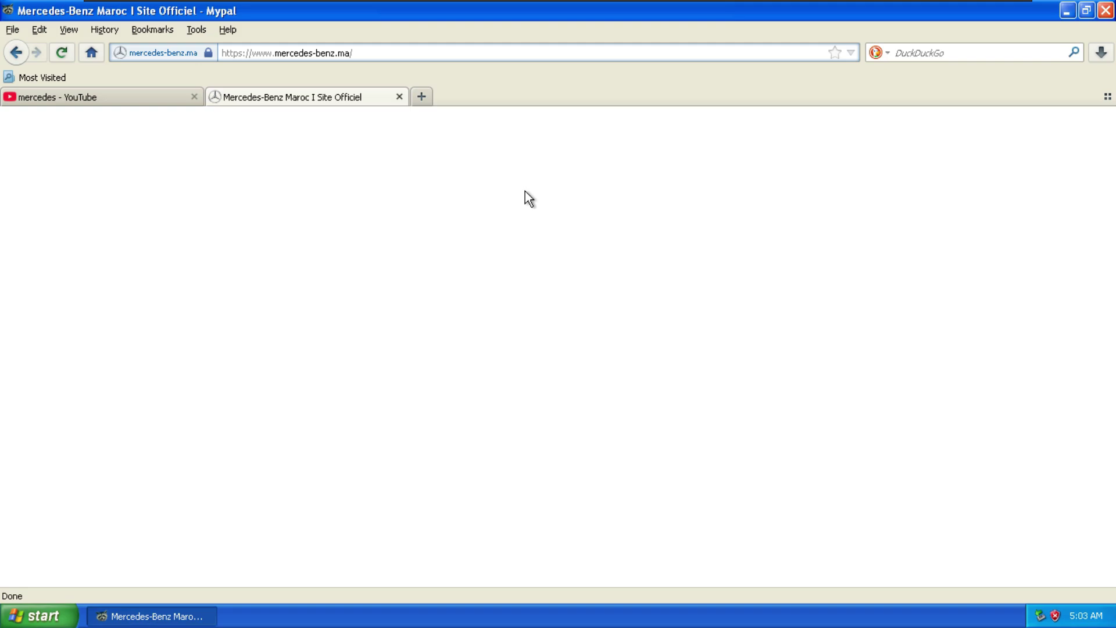
click(59, 97)
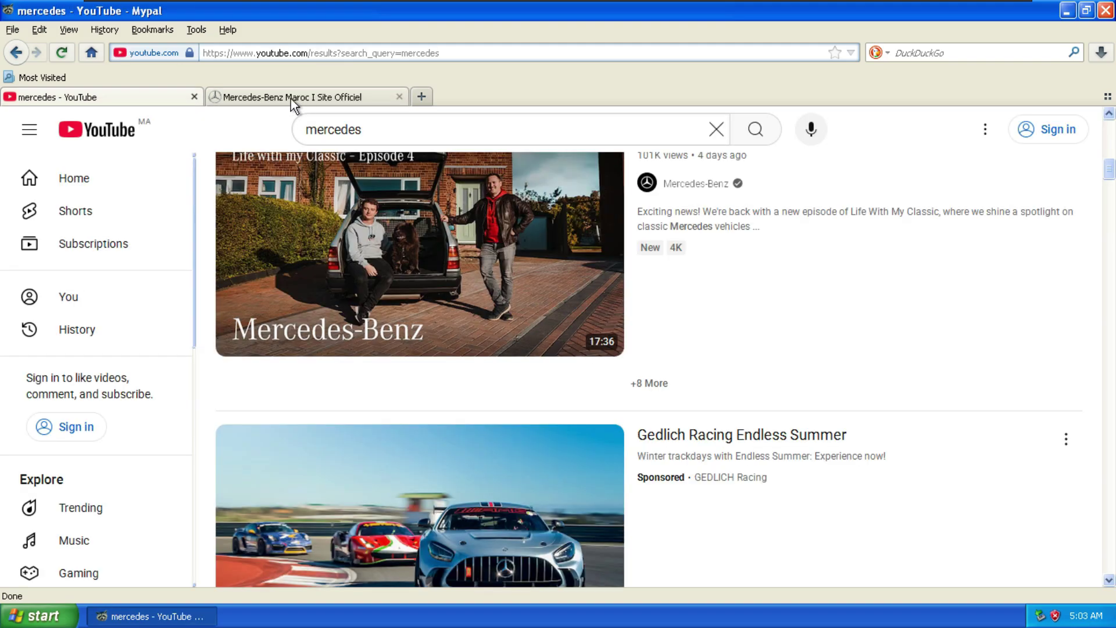
Close Mypal, and reopen the IDK folder with its window repositioned on the desktop
click(1105, 12)
click(543, 337)
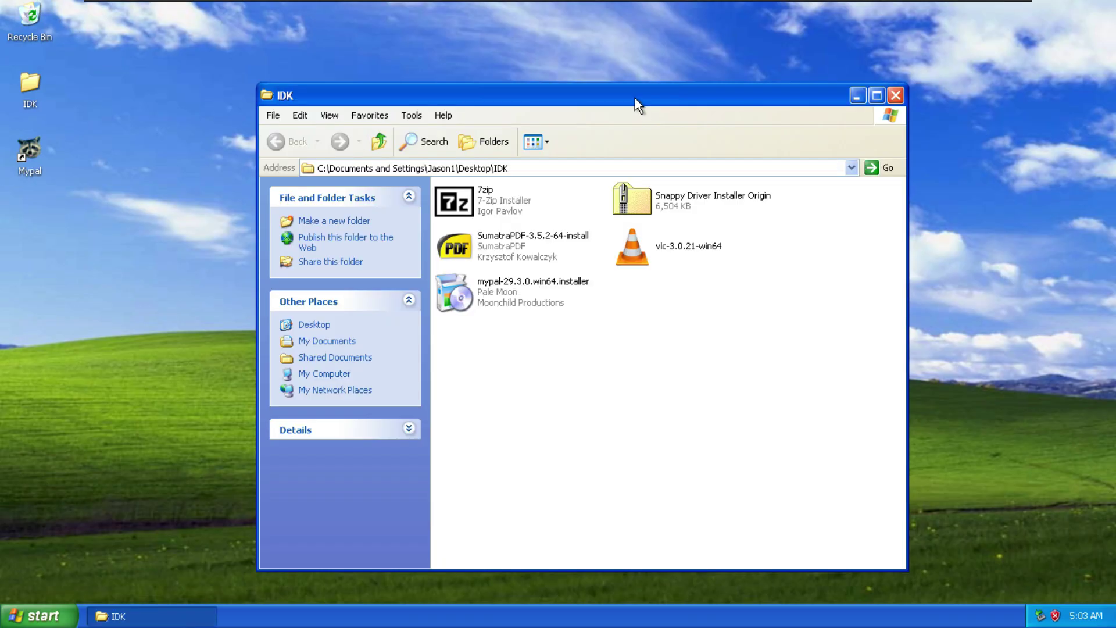
drag(635, 98, 549, 44)
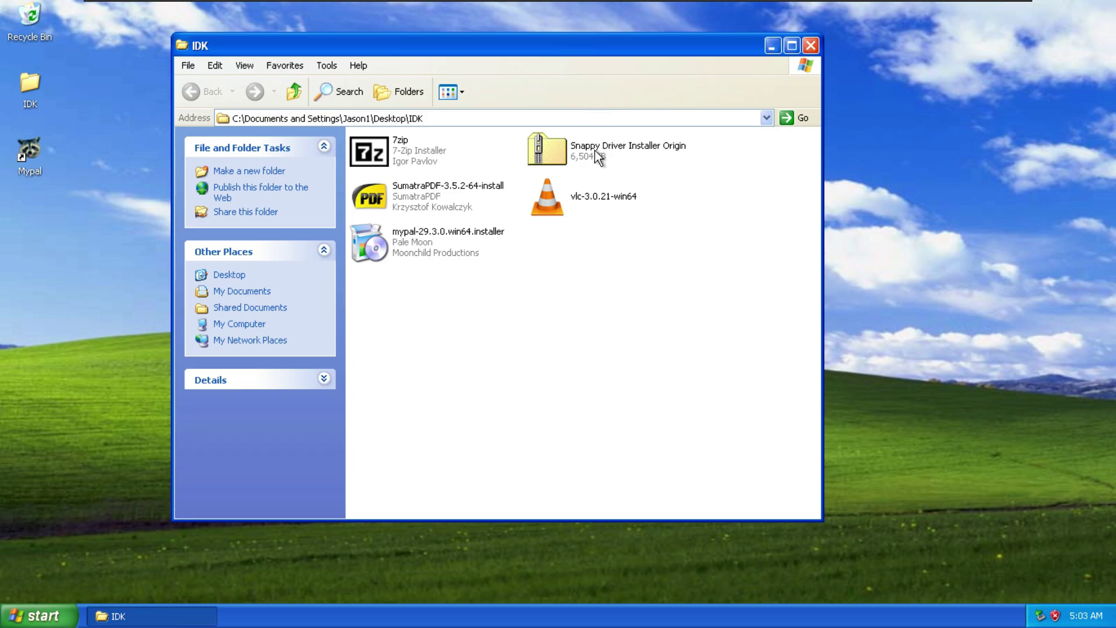
mouse_move(599, 156)
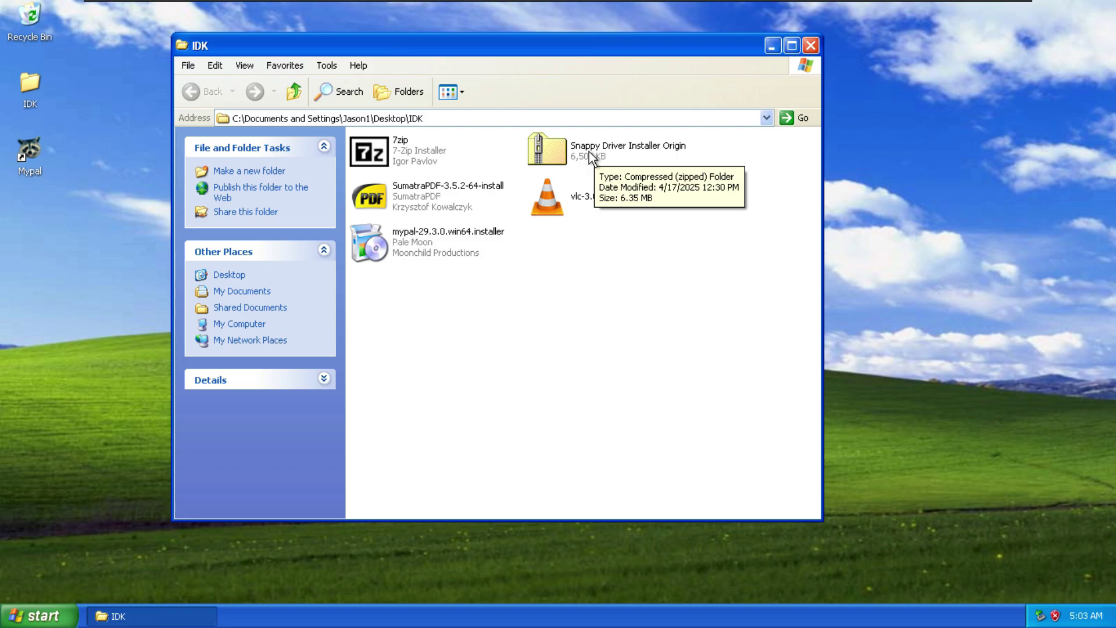
right_click(588, 151)
mouse_move(656, 242)
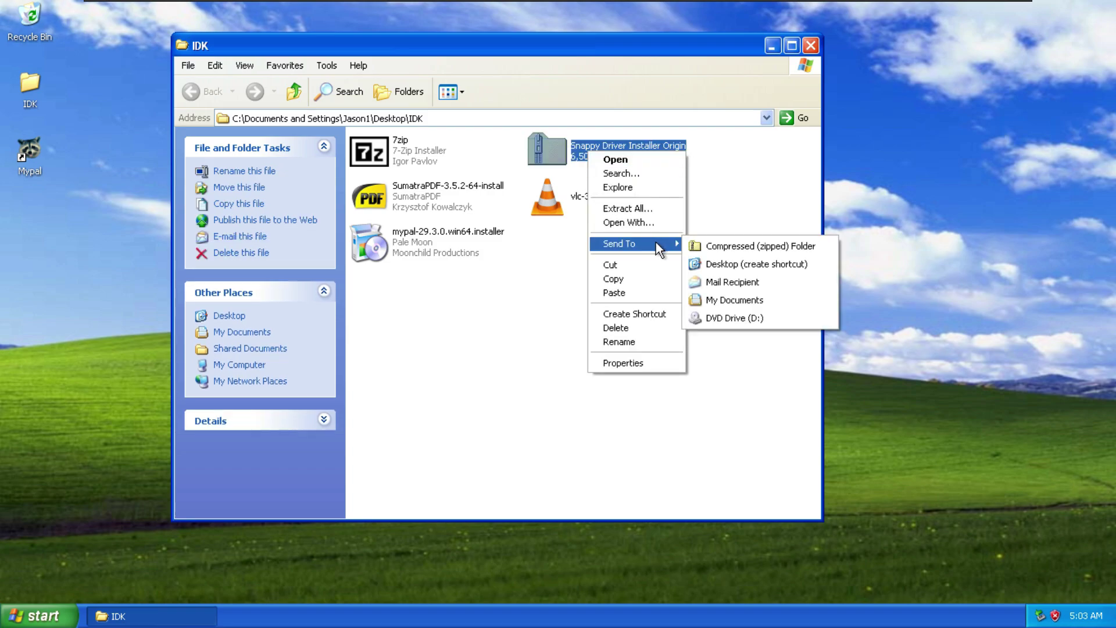
key(super)
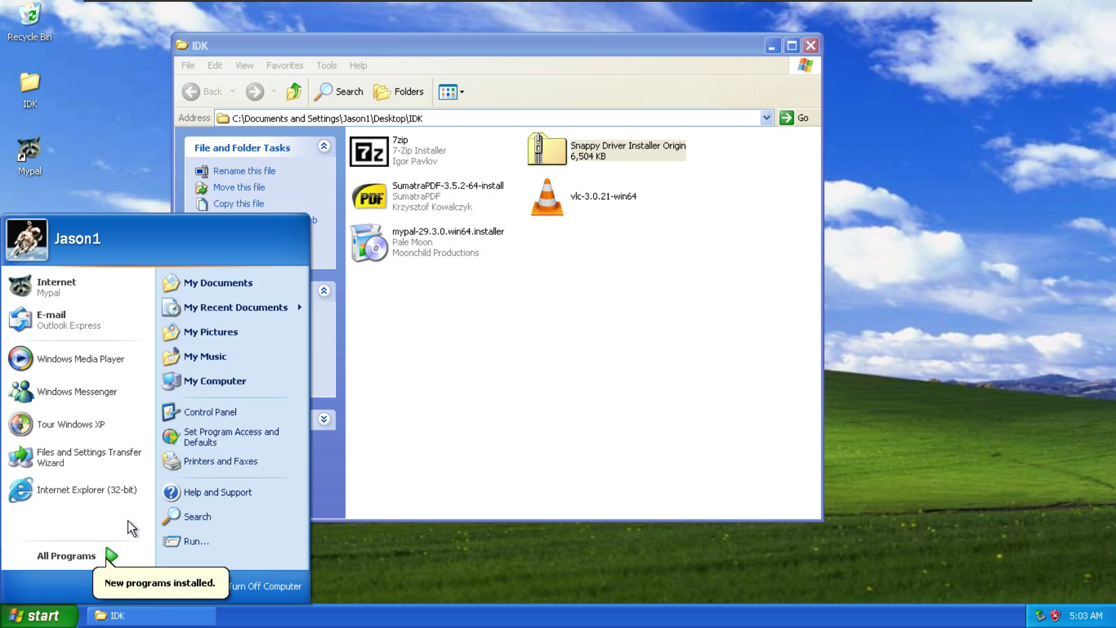
click(104, 556)
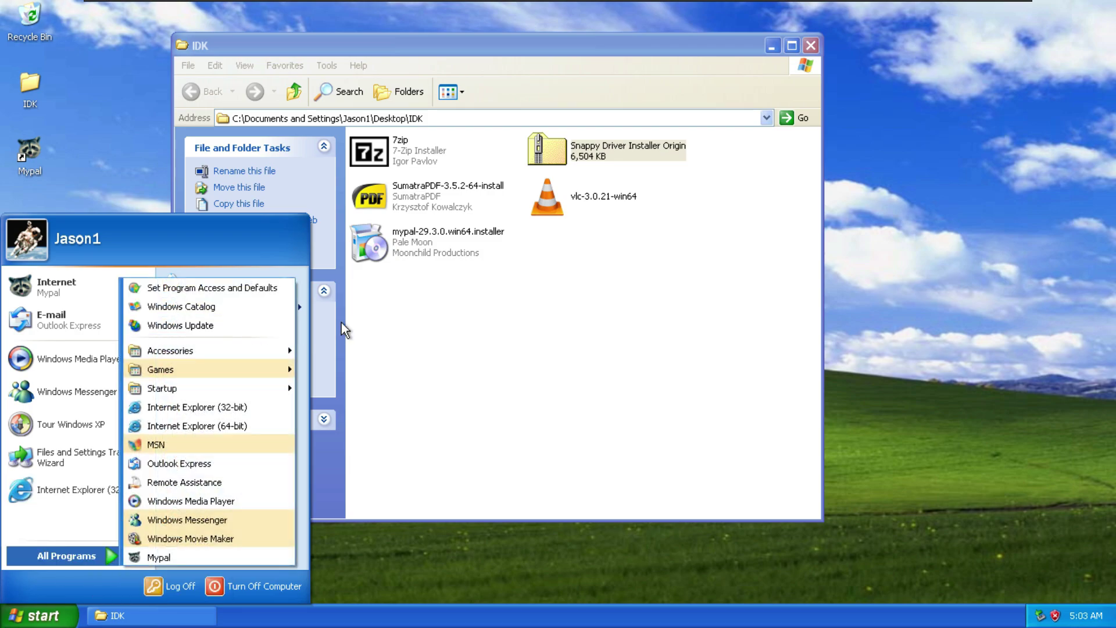
click(407, 317)
Open the Snappy Driver Installer Origin archive, look at the files inside it, and return to the IDK folder
double_click(581, 160)
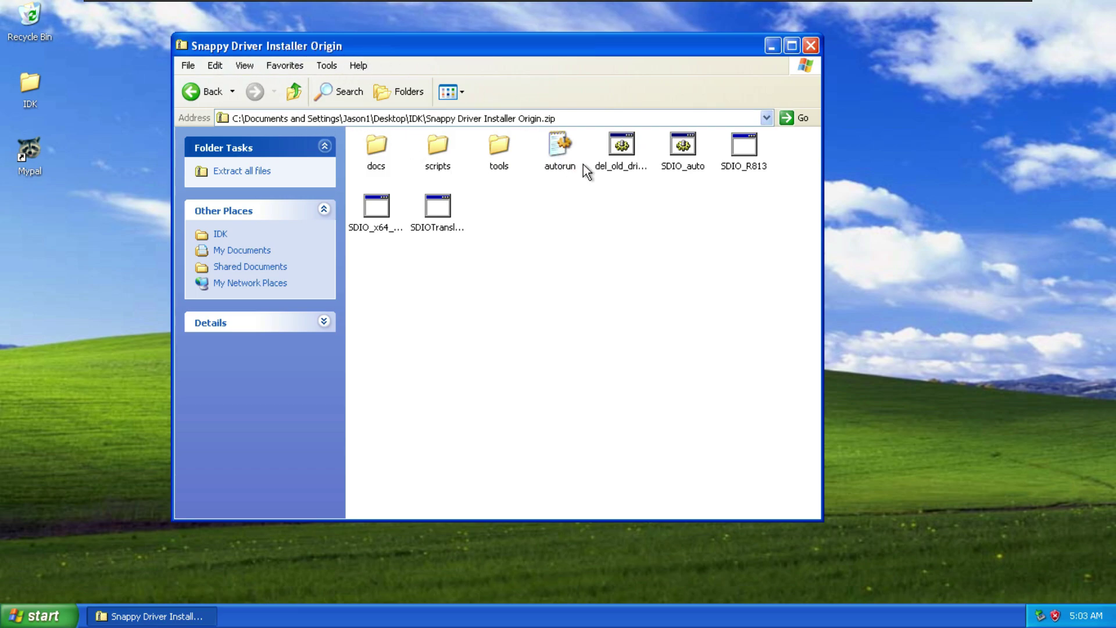
click(384, 208)
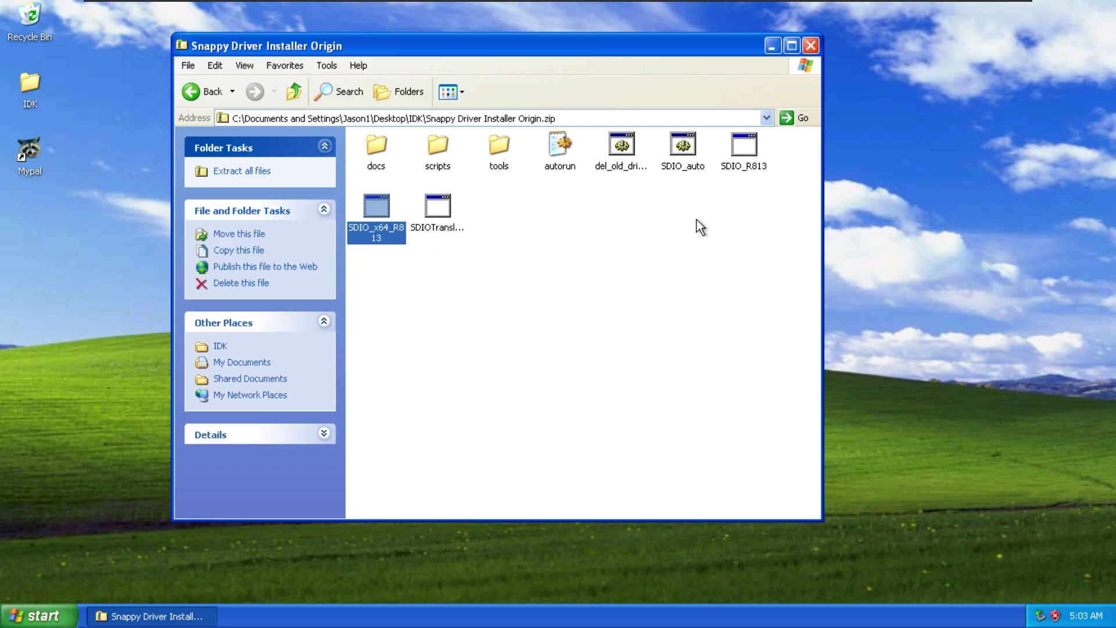
click(198, 92)
Extract the Snappy Driver Installer Origin archive into My Documents and show the extracted files
right_click(603, 144)
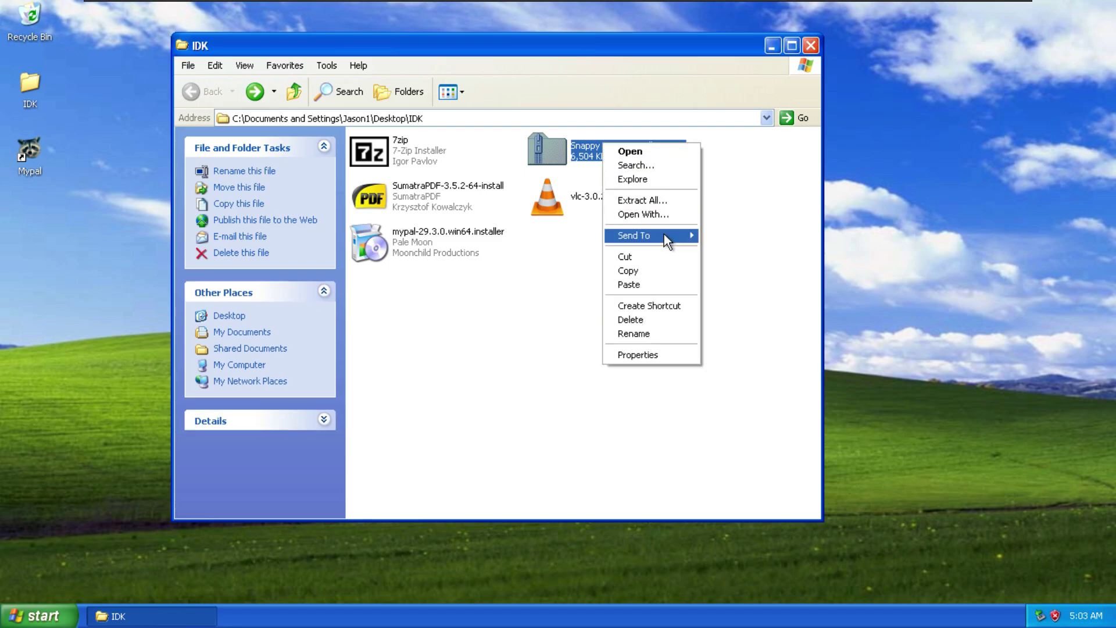
click(665, 201)
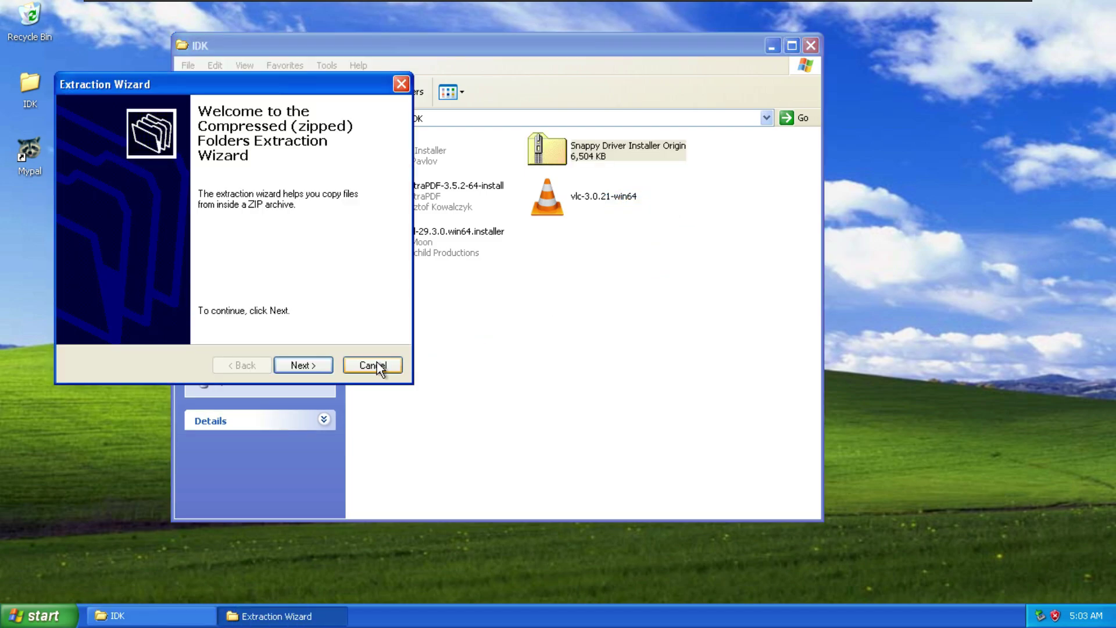
click(307, 363)
click(348, 221)
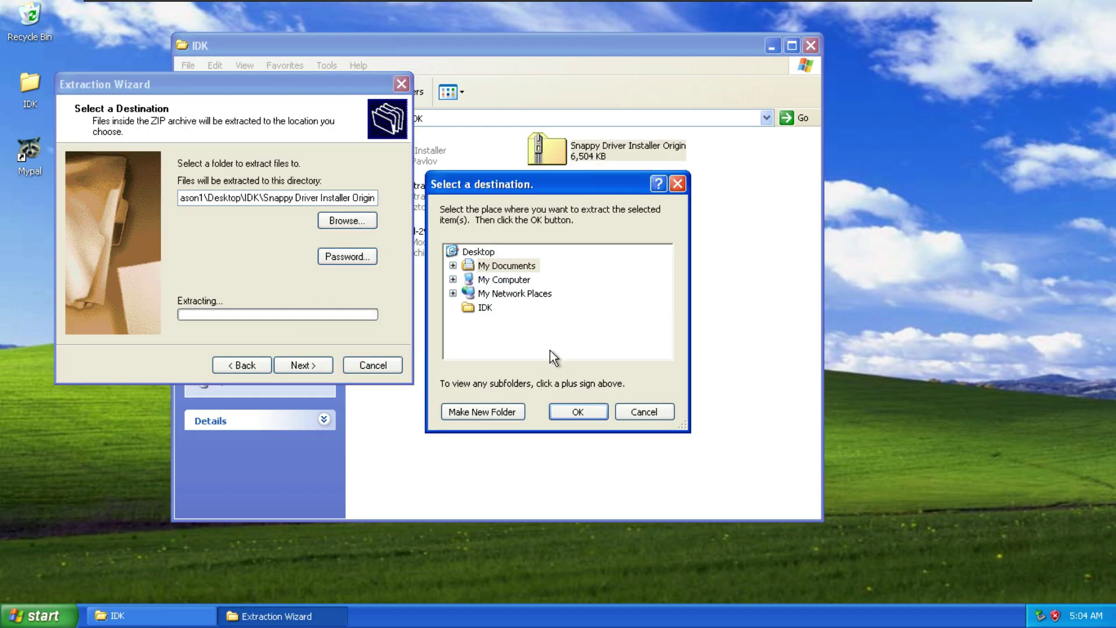
click(453, 279)
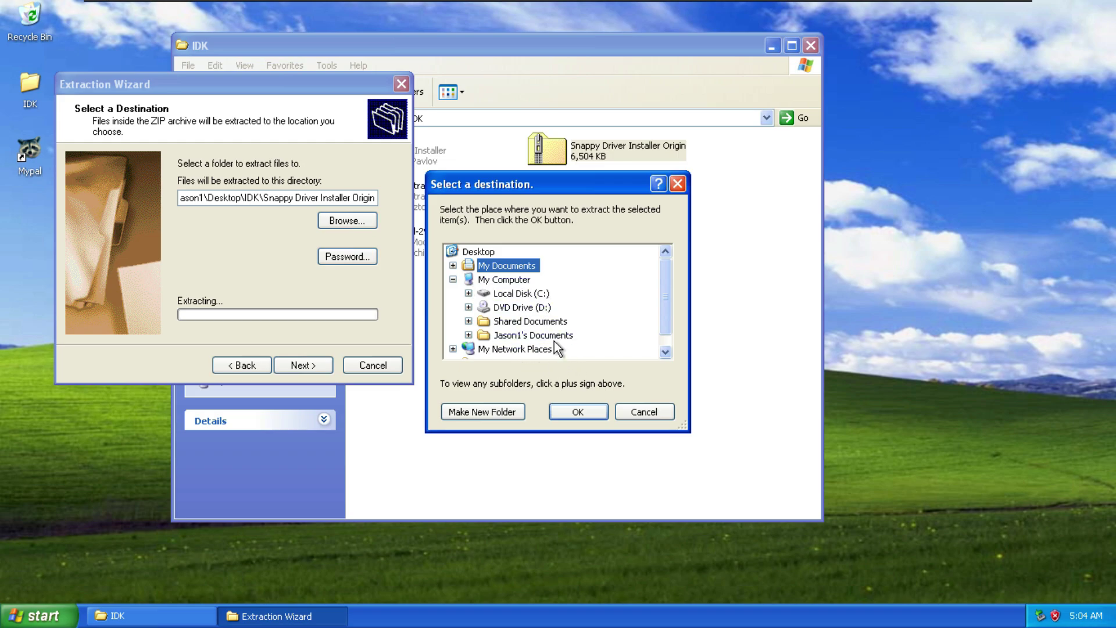
double_click(504, 266)
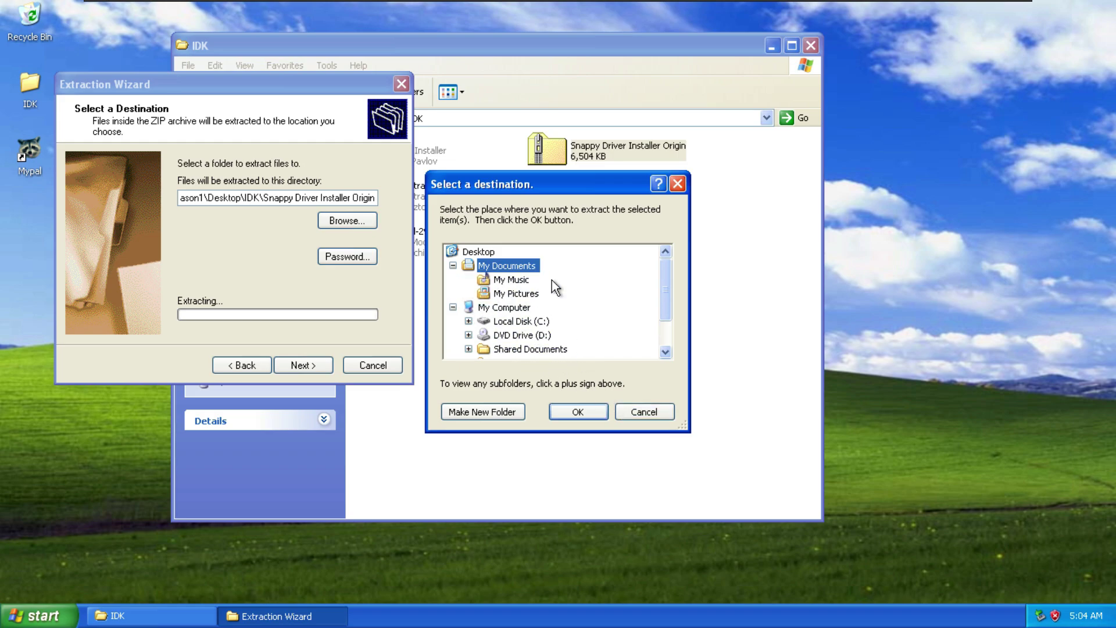
click(582, 413)
click(303, 366)
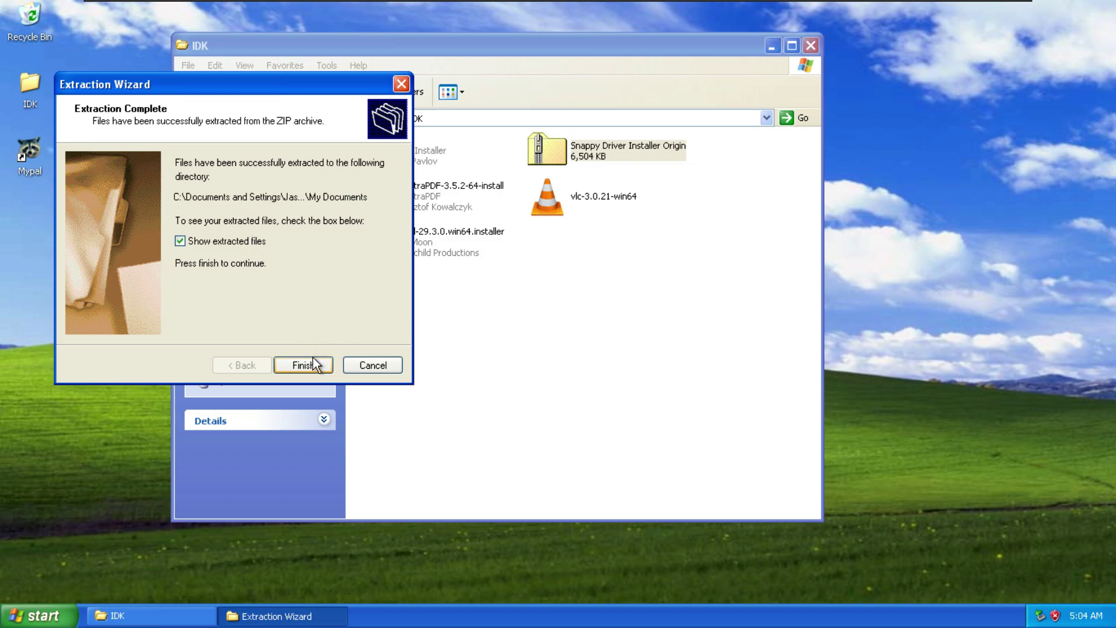
click(314, 360)
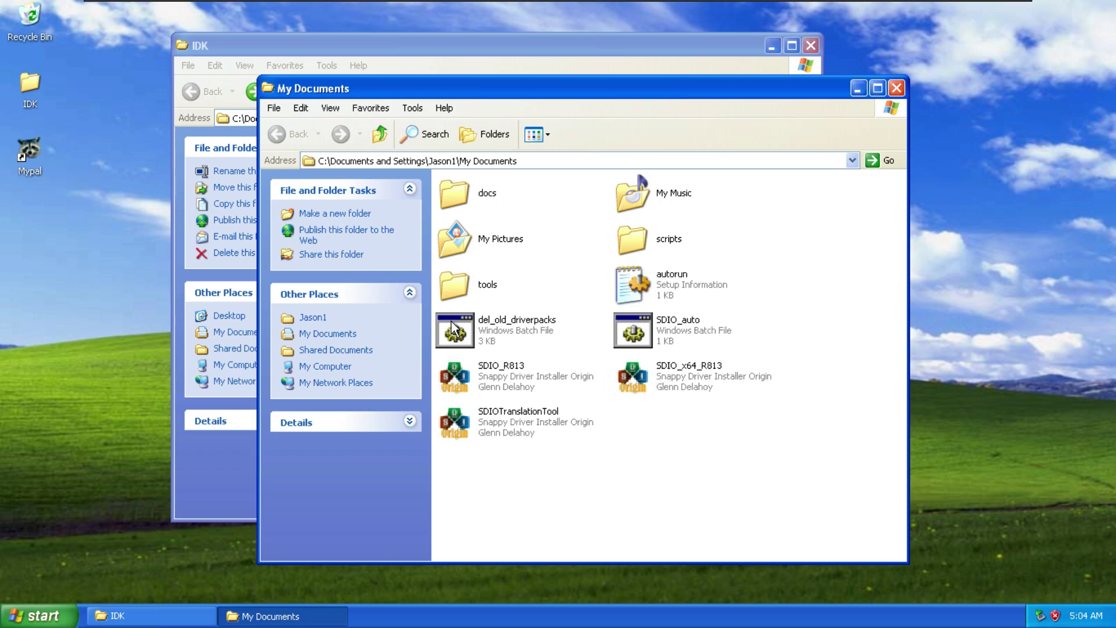
Run SDIO_x64_R813 from My Documents, dismiss the entry point error and accept the license agreement
click(511, 378)
click(699, 383)
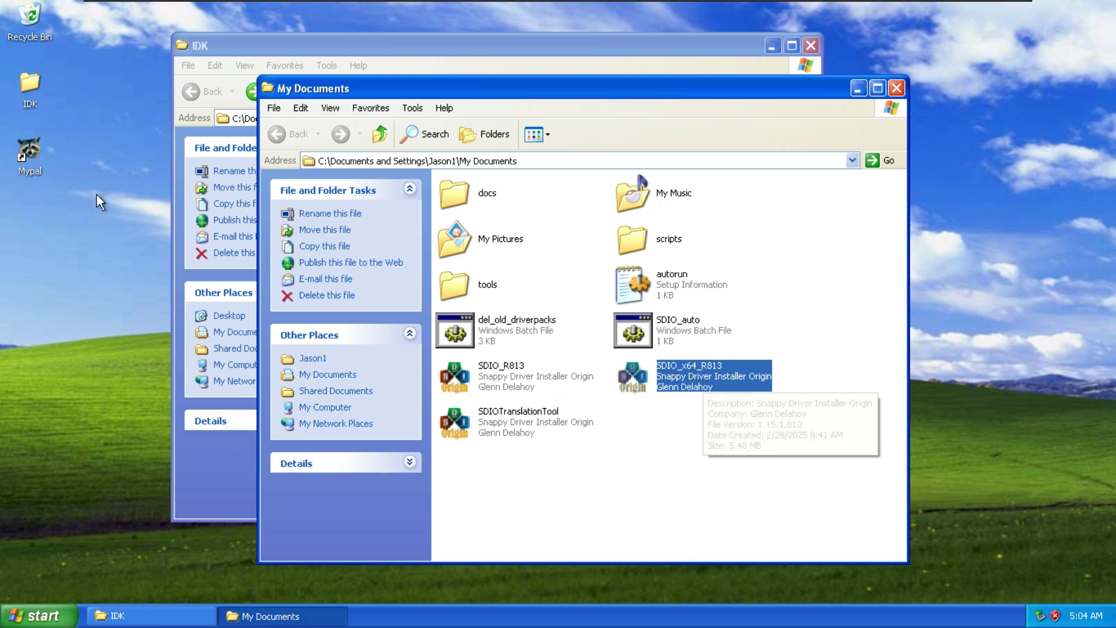
double_click(704, 377)
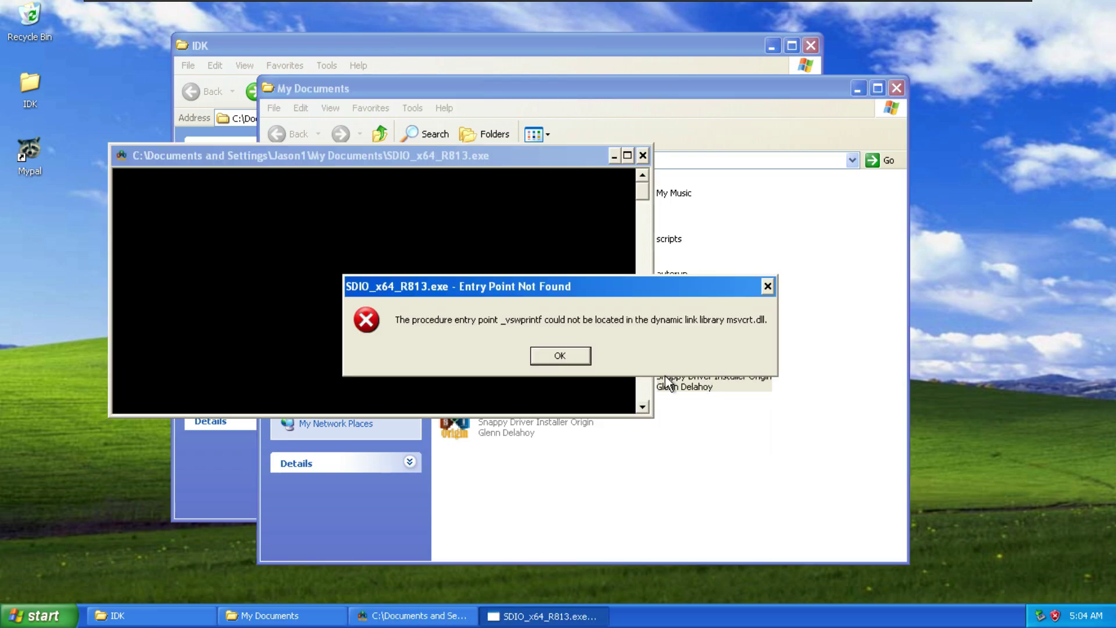
click(560, 355)
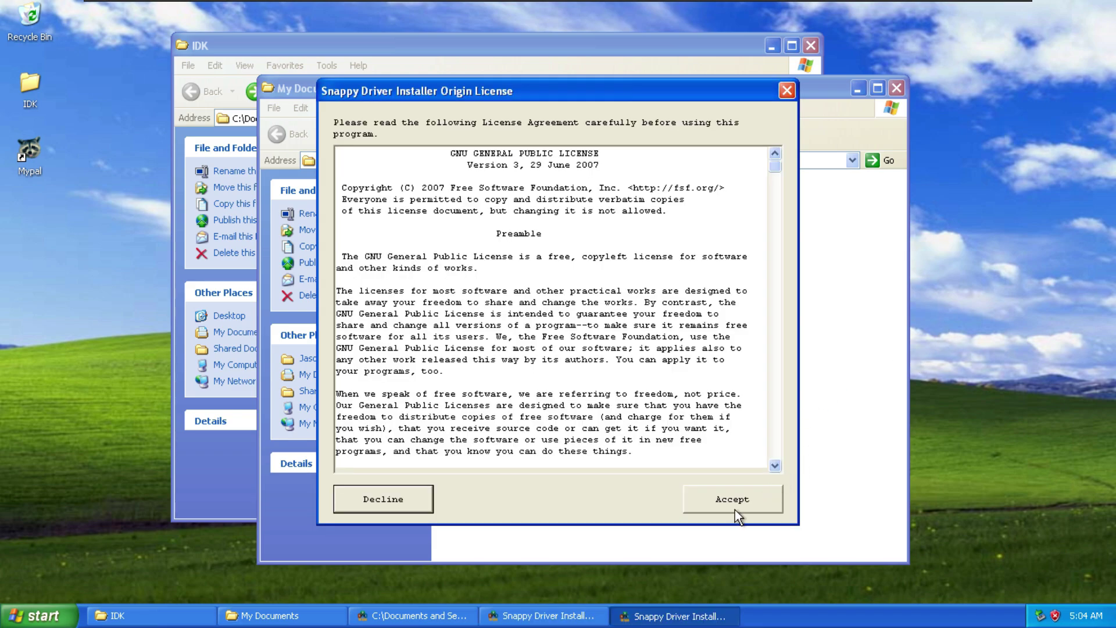
click(734, 506)
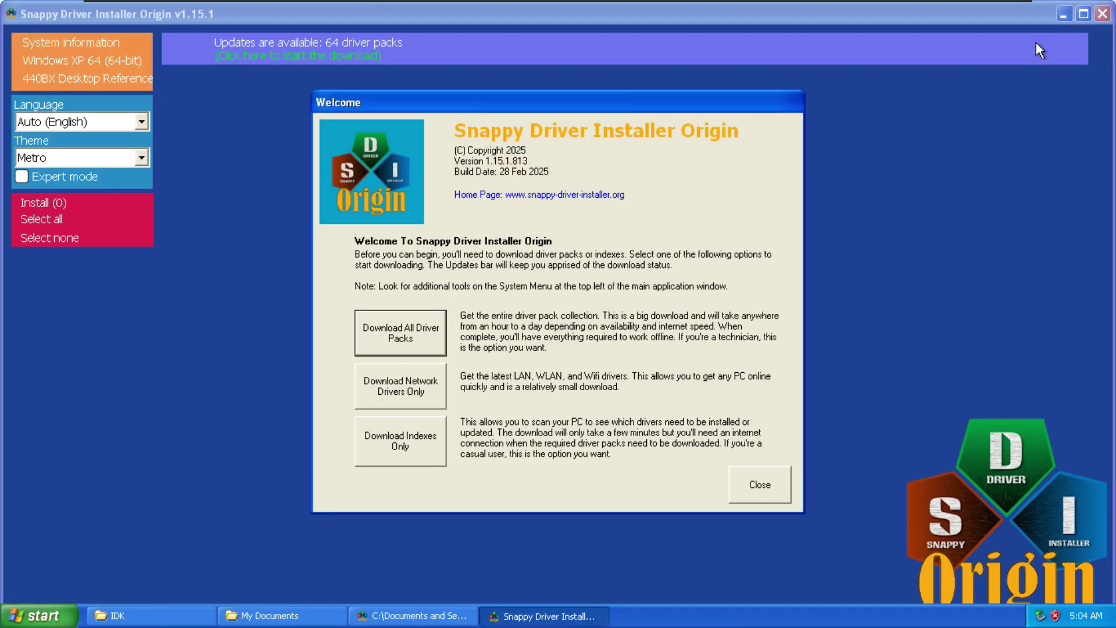
Close the welcome dialog without downloading any drivers, and minimize and restore the Snappy Driver Installer Origin window
click(736, 496)
click(1064, 15)
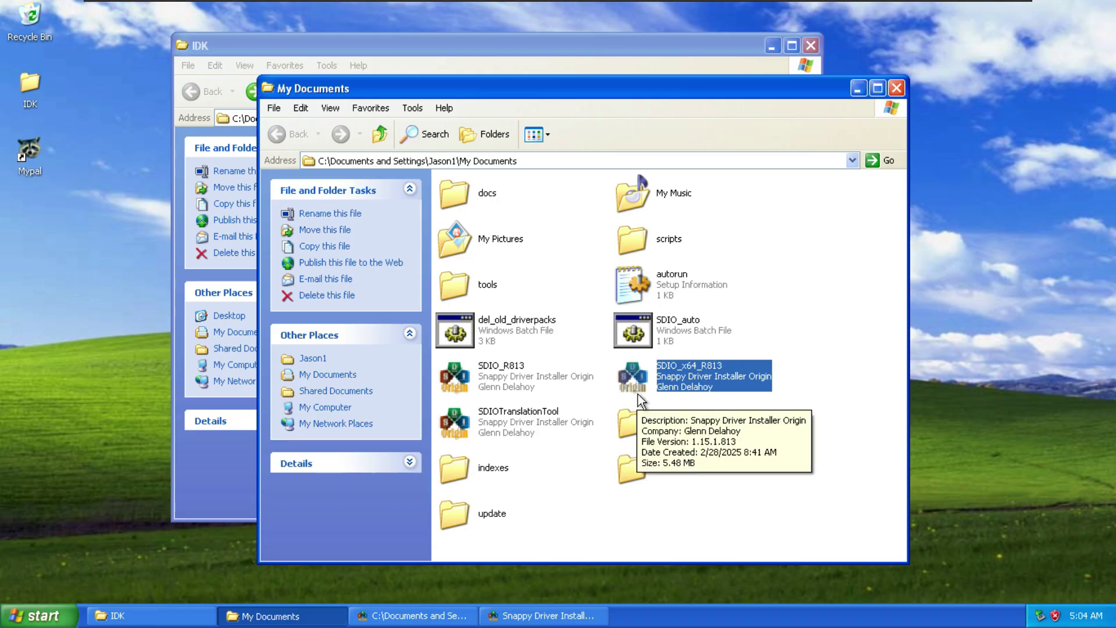
double_click(534, 396)
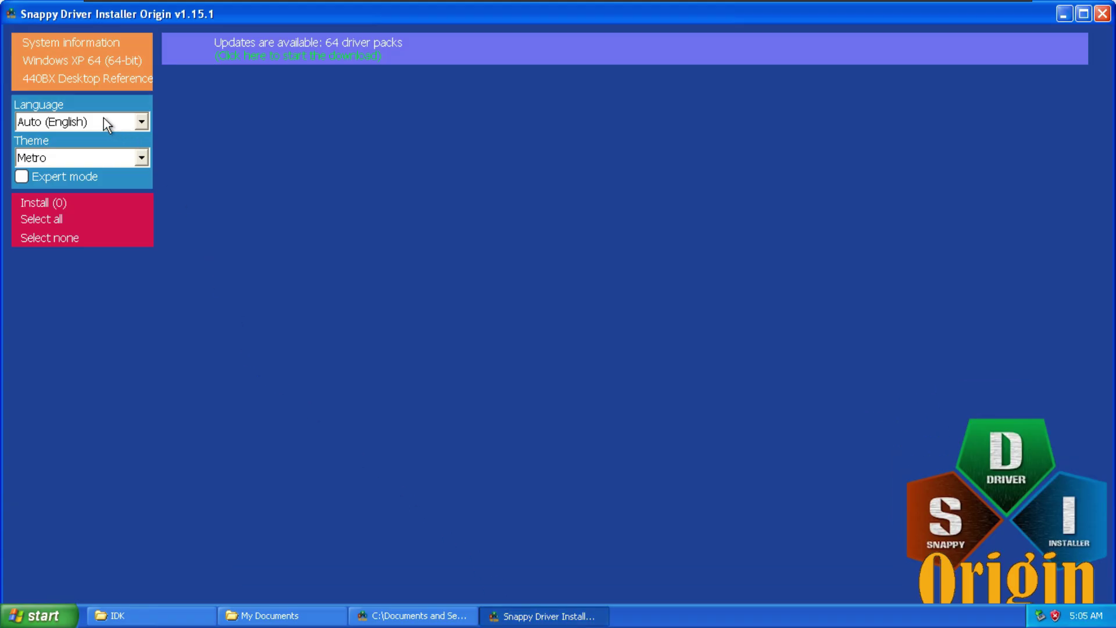
Set the Snappy Driver Installer Origin language to English and its theme to Green blue
click(122, 122)
scroll(61, 322, up, 8)
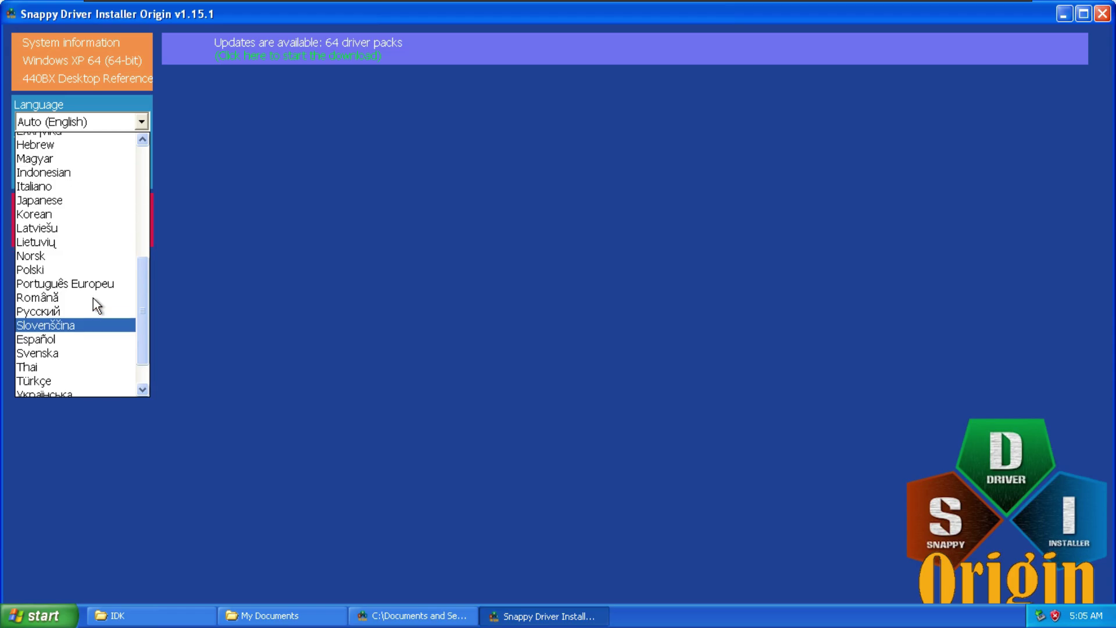
click(76, 320)
click(99, 158)
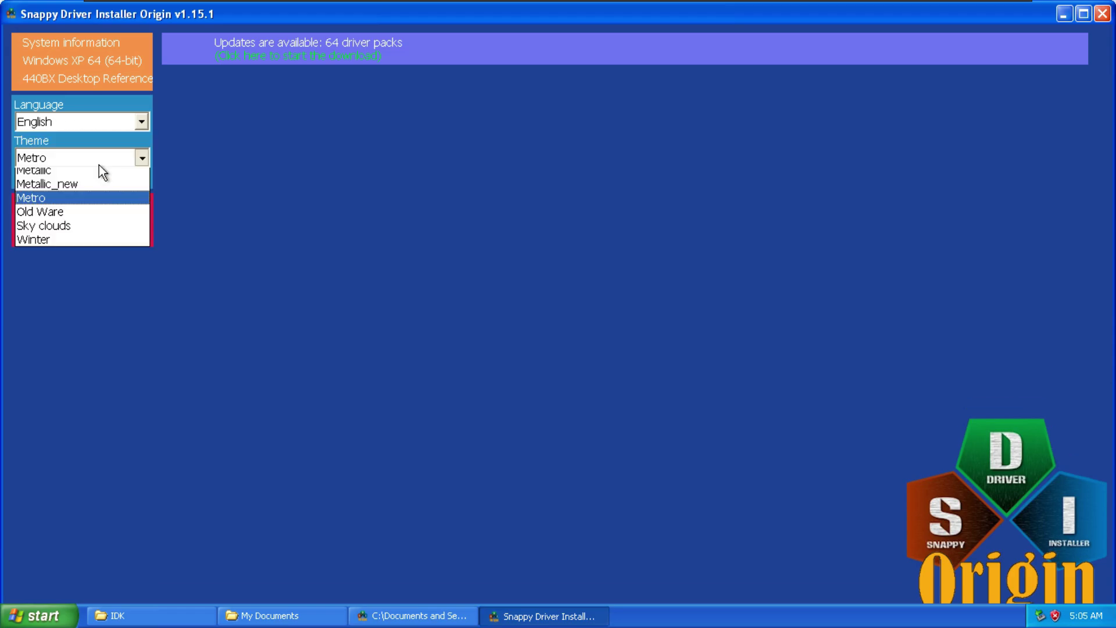
click(82, 218)
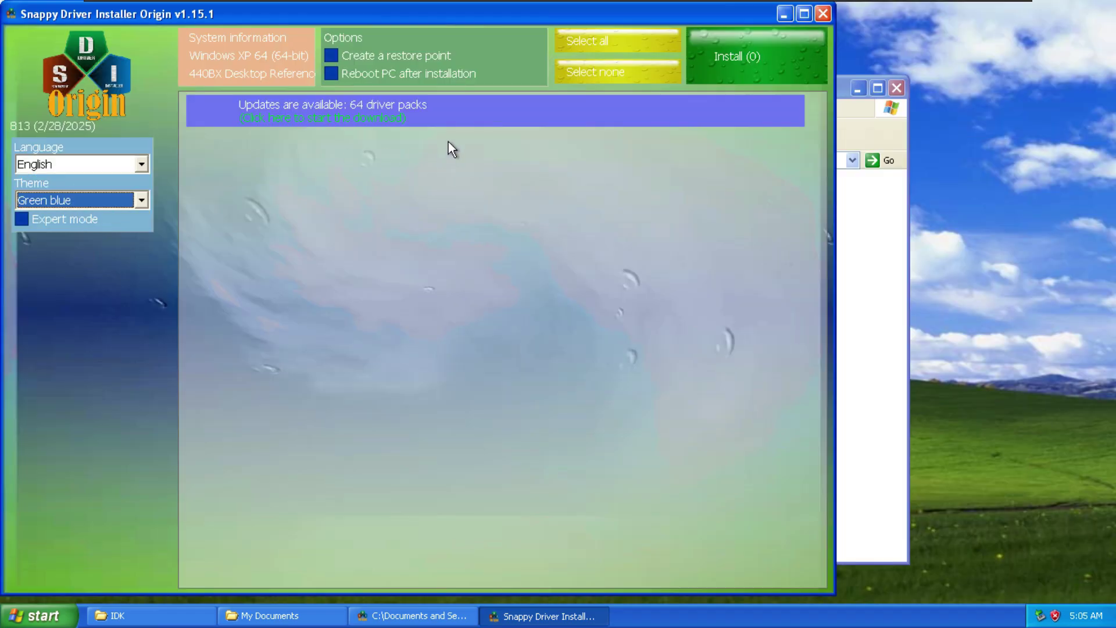
Reposition the Snappy Driver Installer Origin window on the desktop, and close both it and the My Documents window
drag(574, 8, 721, 22)
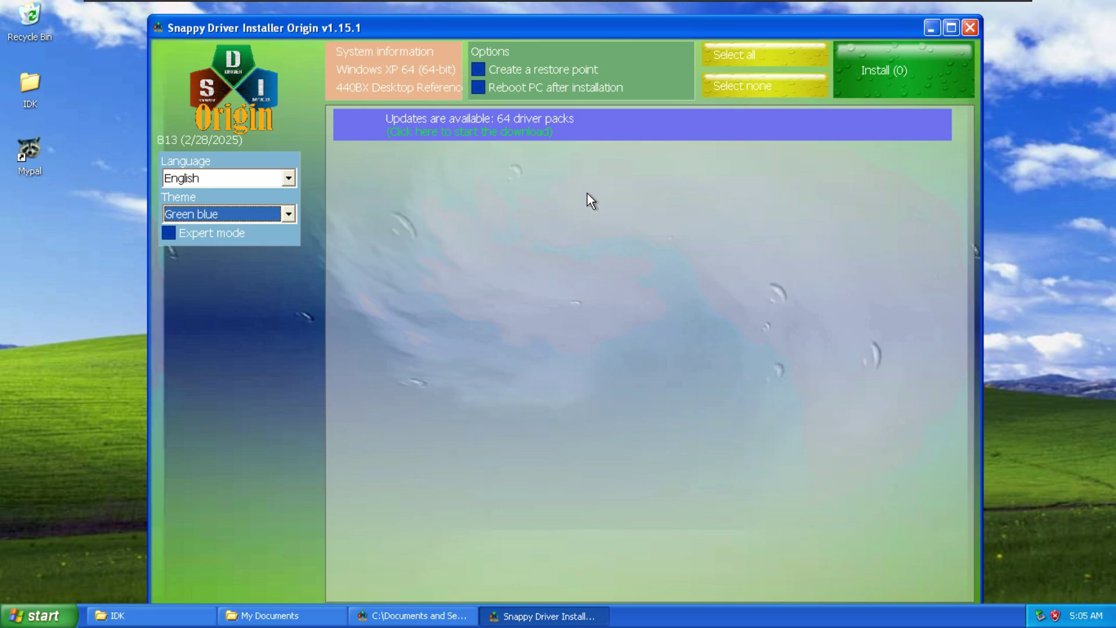
drag(636, 25, 666, 19)
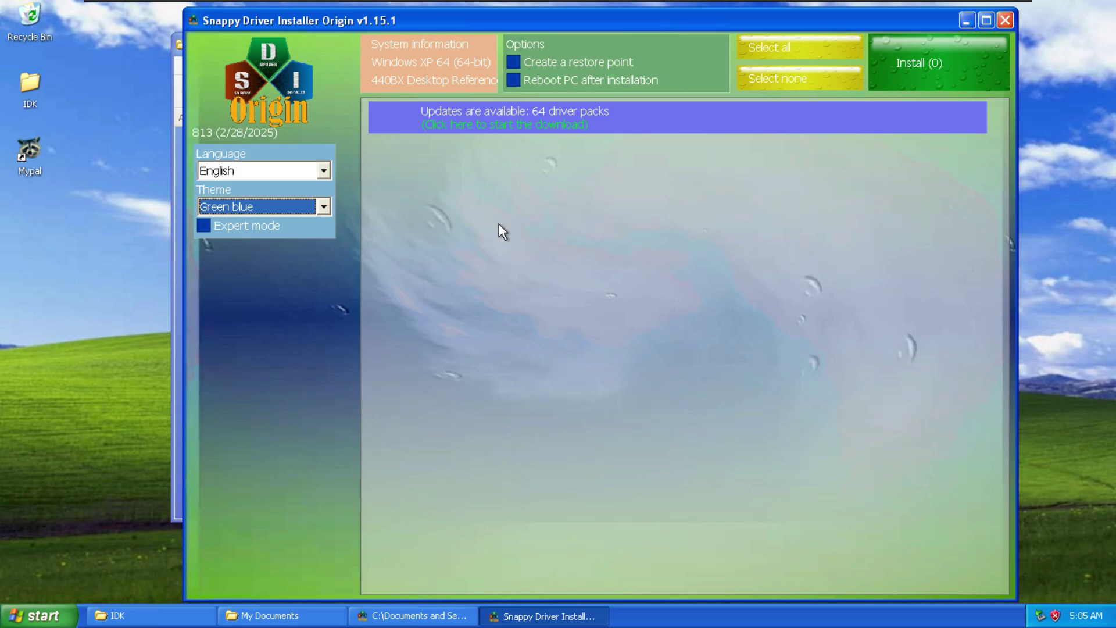
click(1005, 21)
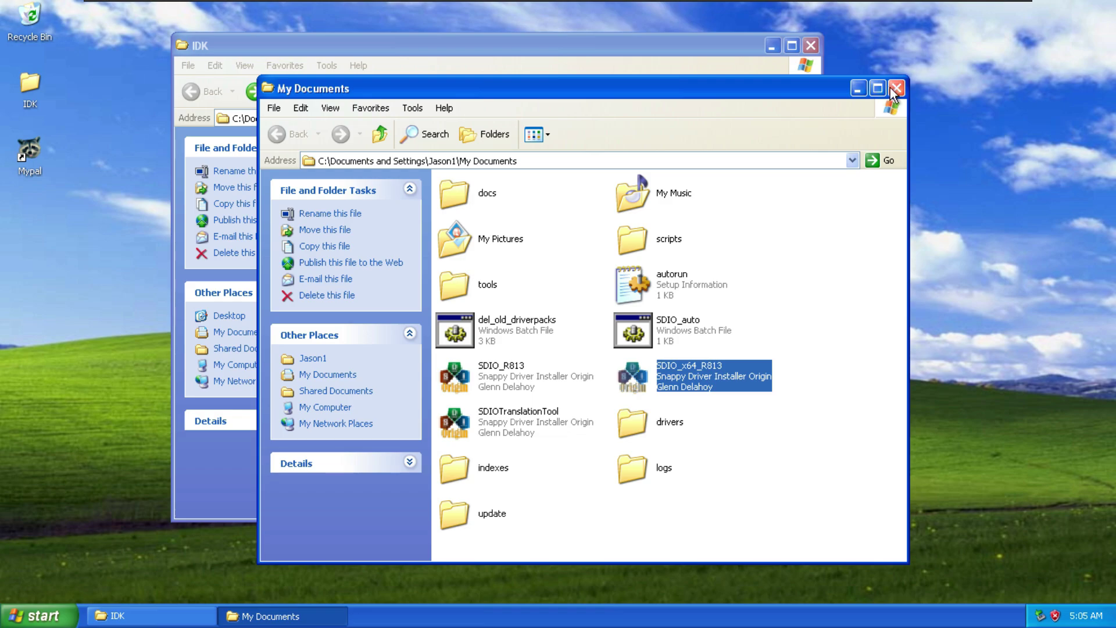
click(894, 88)
click(575, 294)
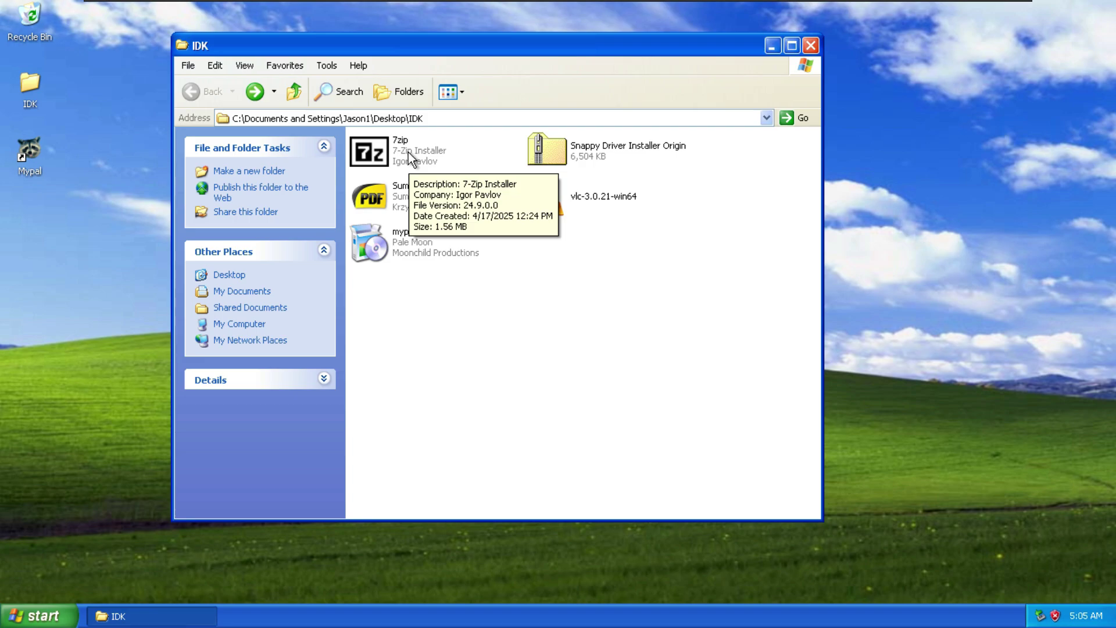
click(410, 156)
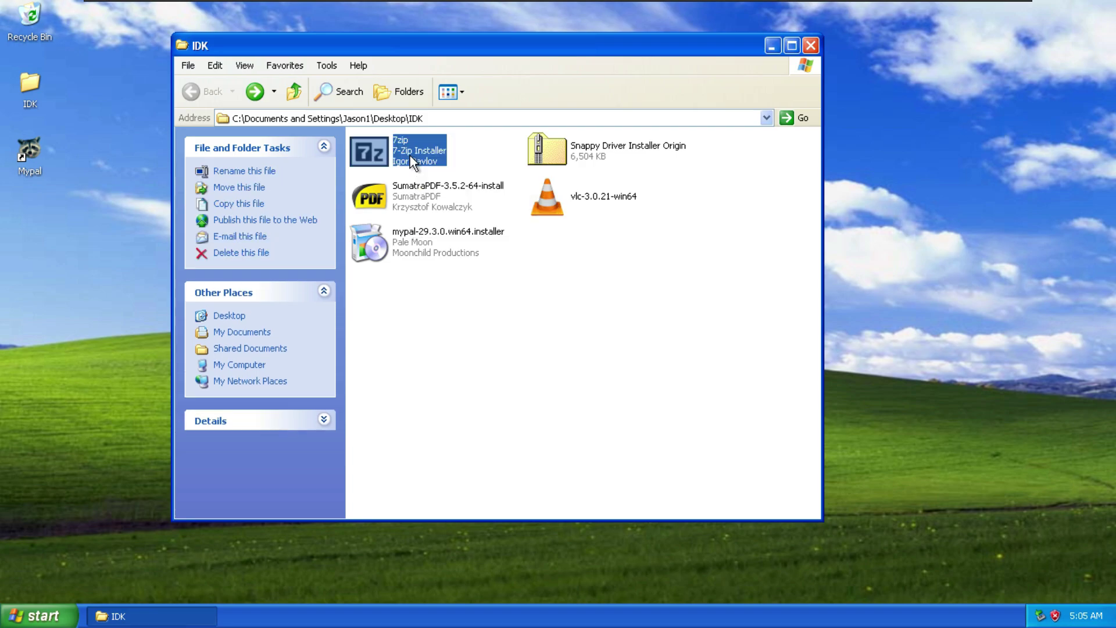
click(610, 157)
right_click(594, 150)
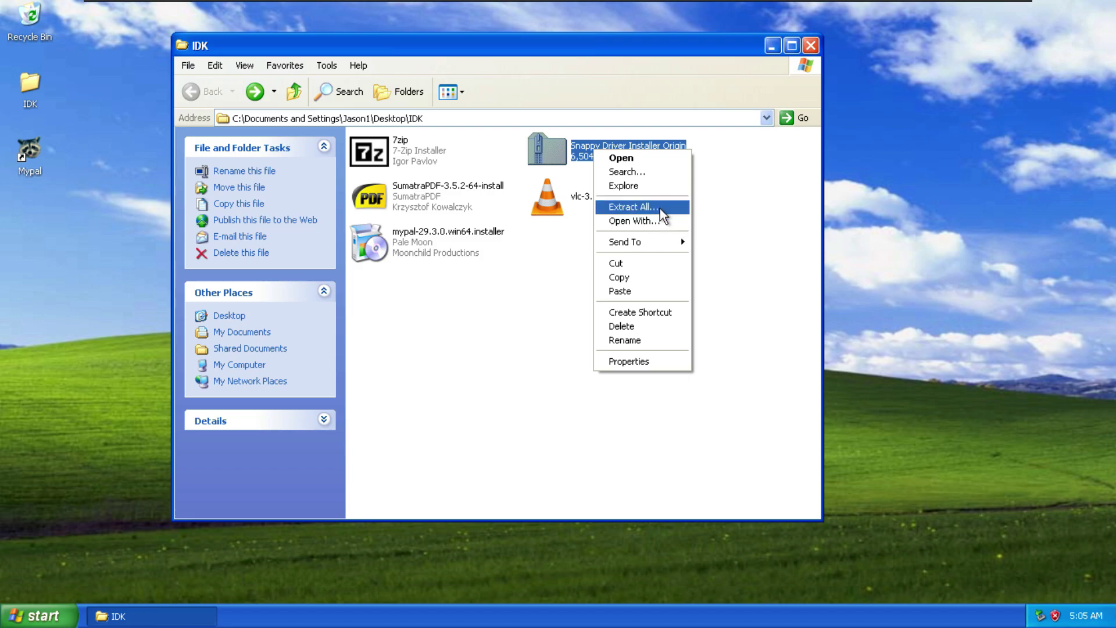
click(710, 212)
Install 7-Zip 24.09 (x64) from the IDK folder into C:\Program Files\7-Zip\ and close the setup
double_click(417, 148)
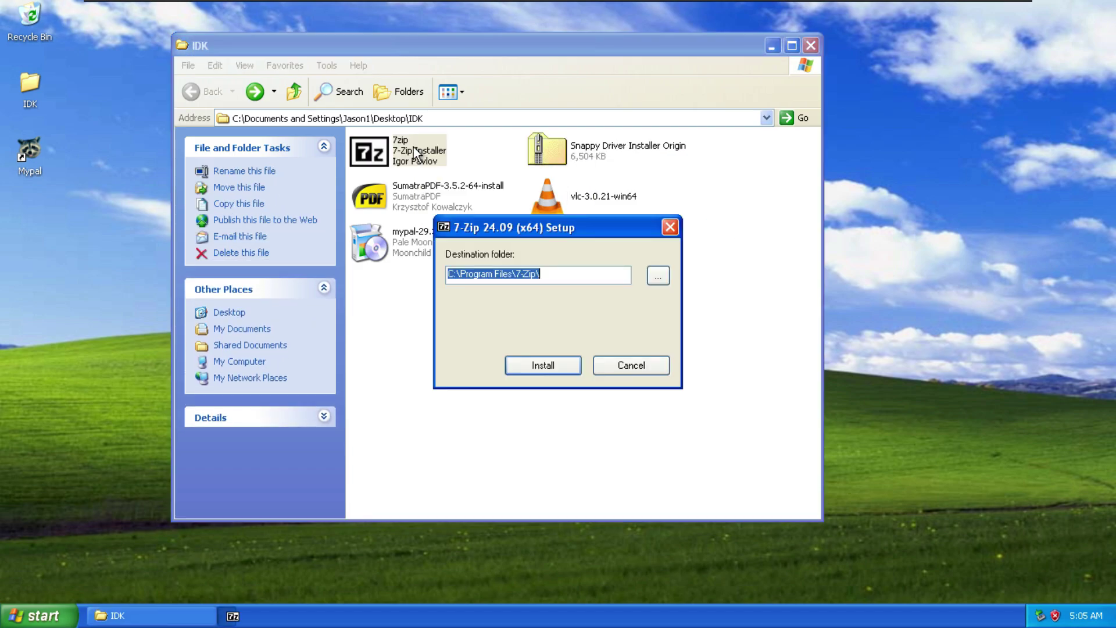
click(546, 364)
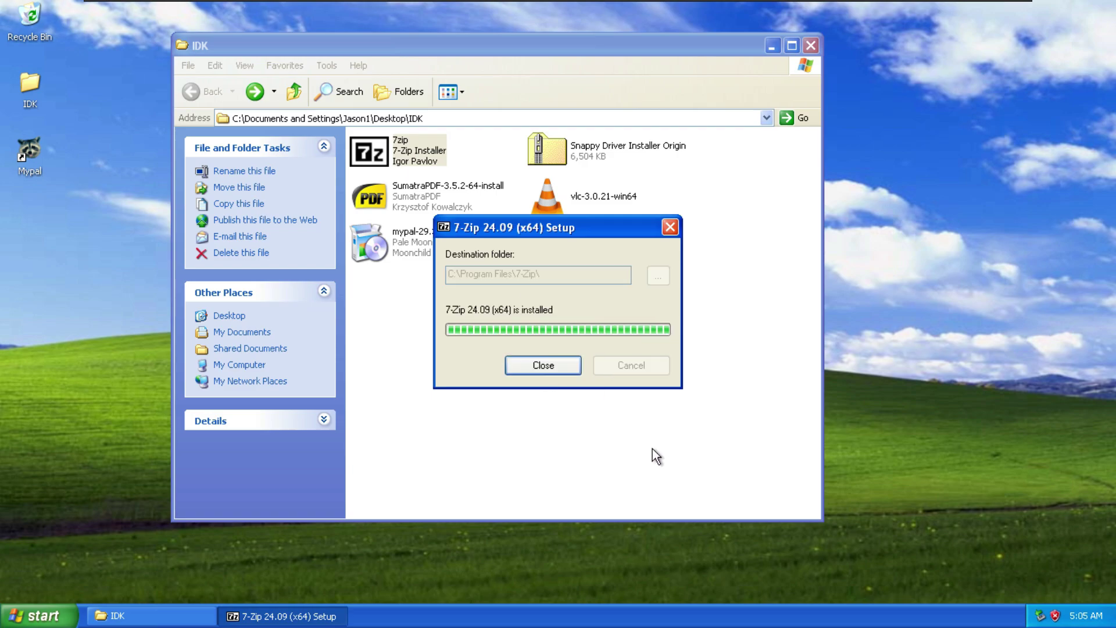
click(557, 367)
click(526, 297)
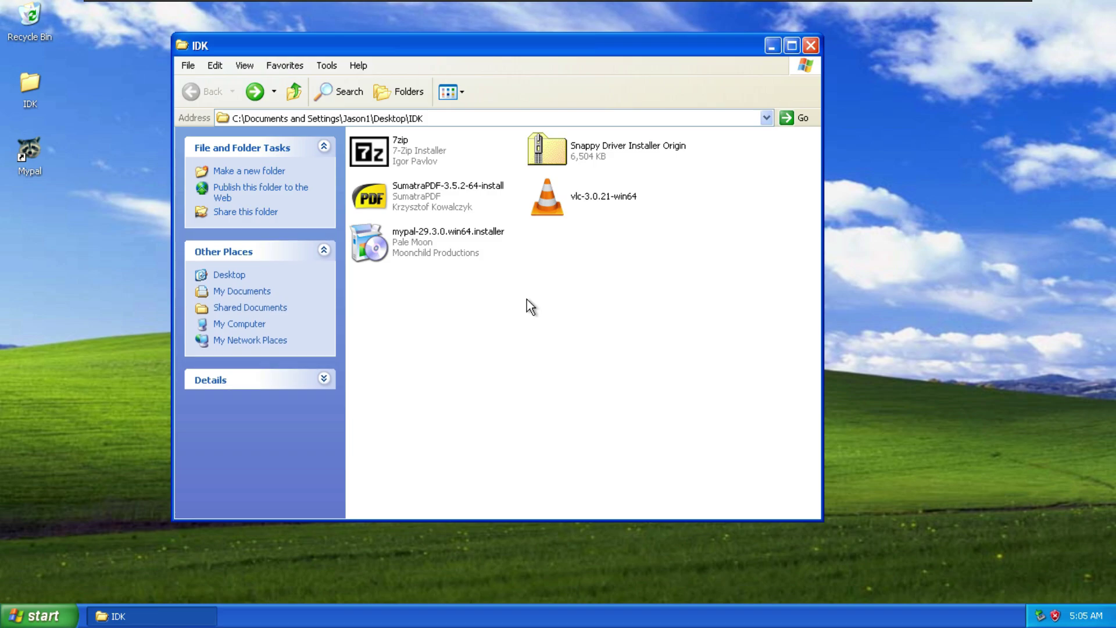
Launch the installed 7-Zip file manager, reposition its window, and bring the IDK folder window in front of it
click(36, 616)
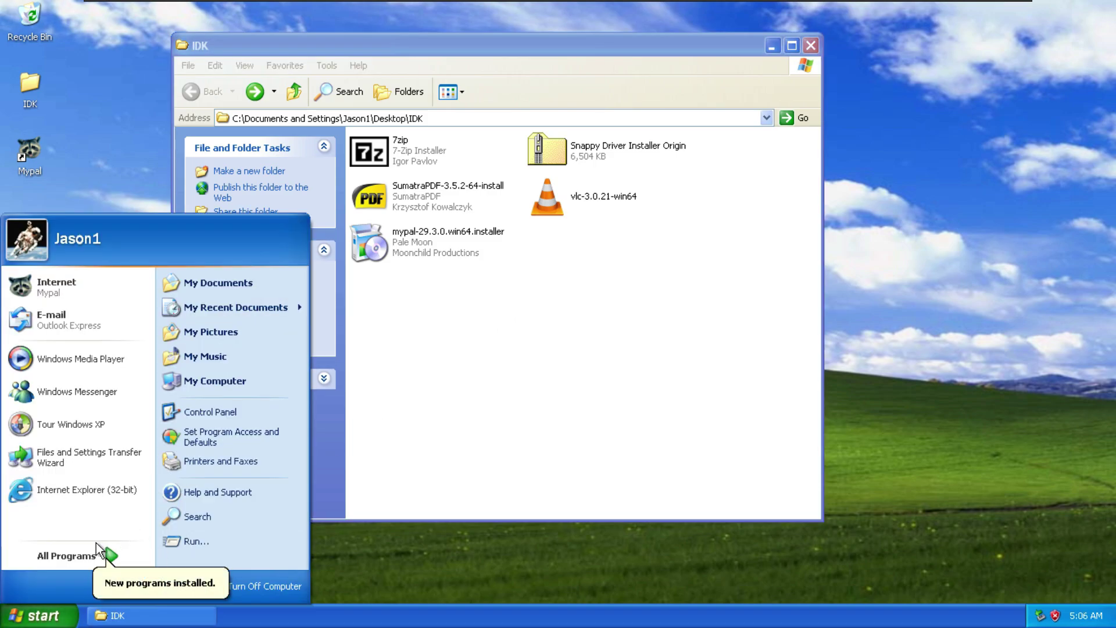
click(97, 549)
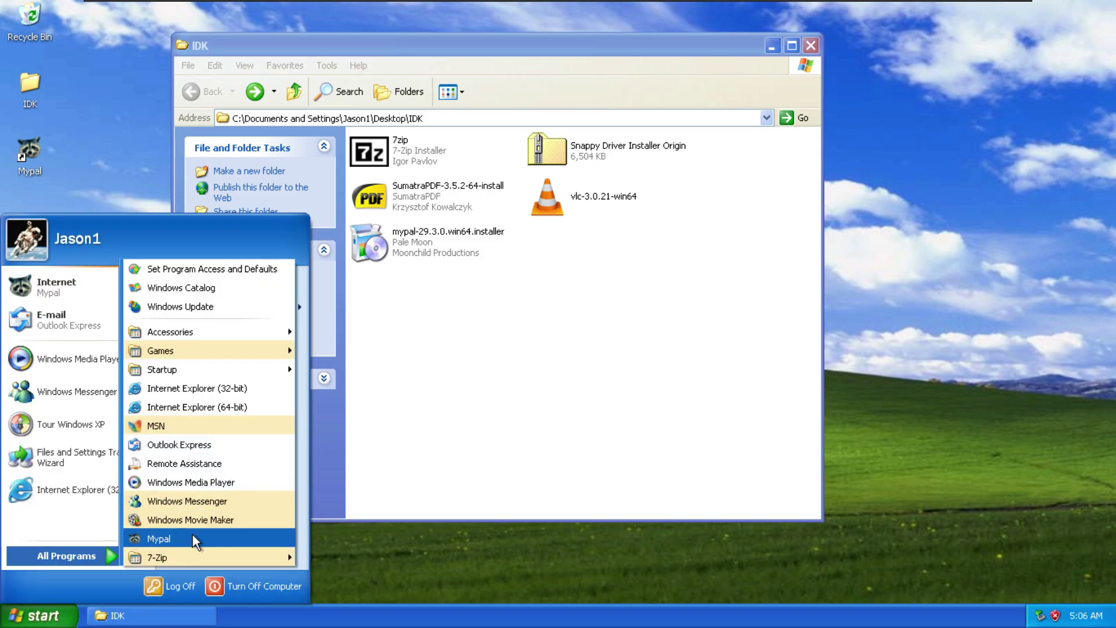
mouse_move(202, 552)
click(326, 557)
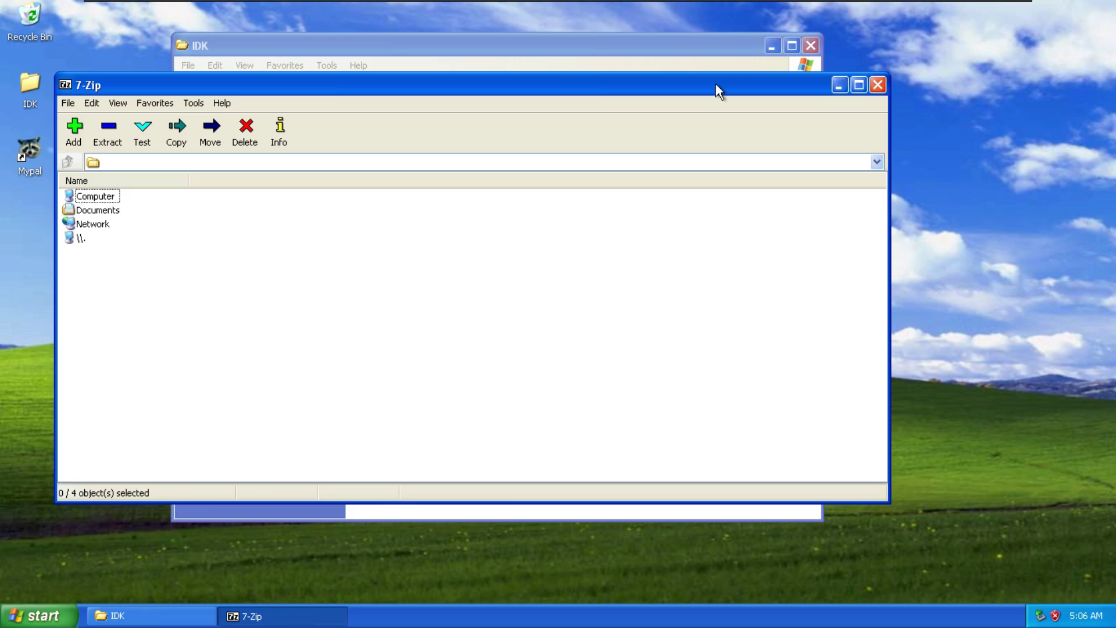
drag(716, 84, 640, 116)
drag(720, 50, 769, 48)
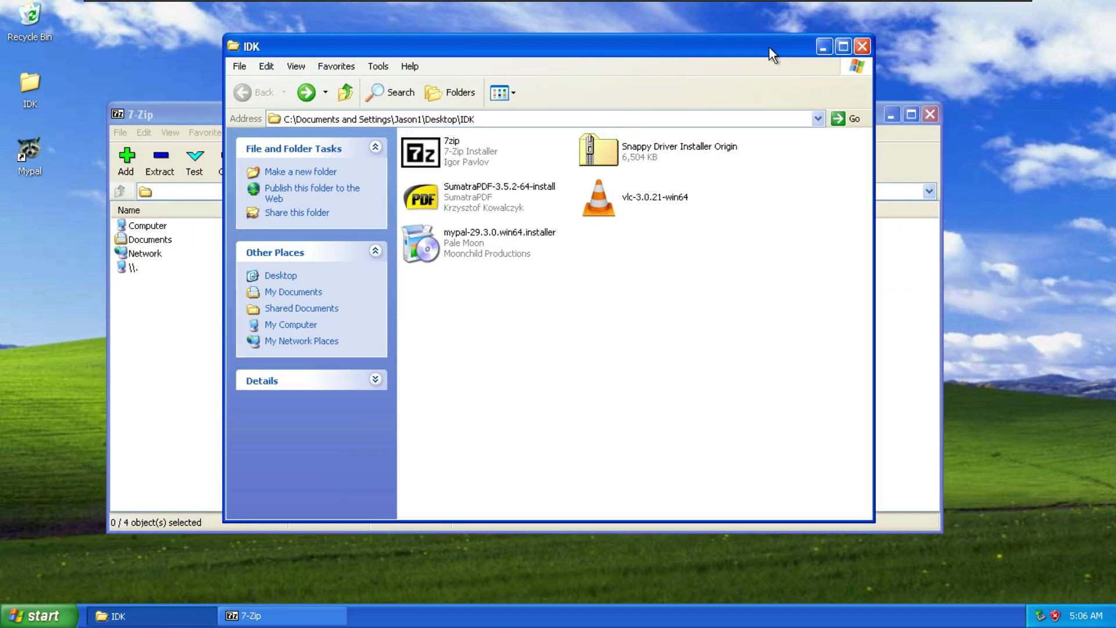
Close the IDK folder window and the 7-Zip file manager
click(858, 46)
drag(628, 118, 675, 114)
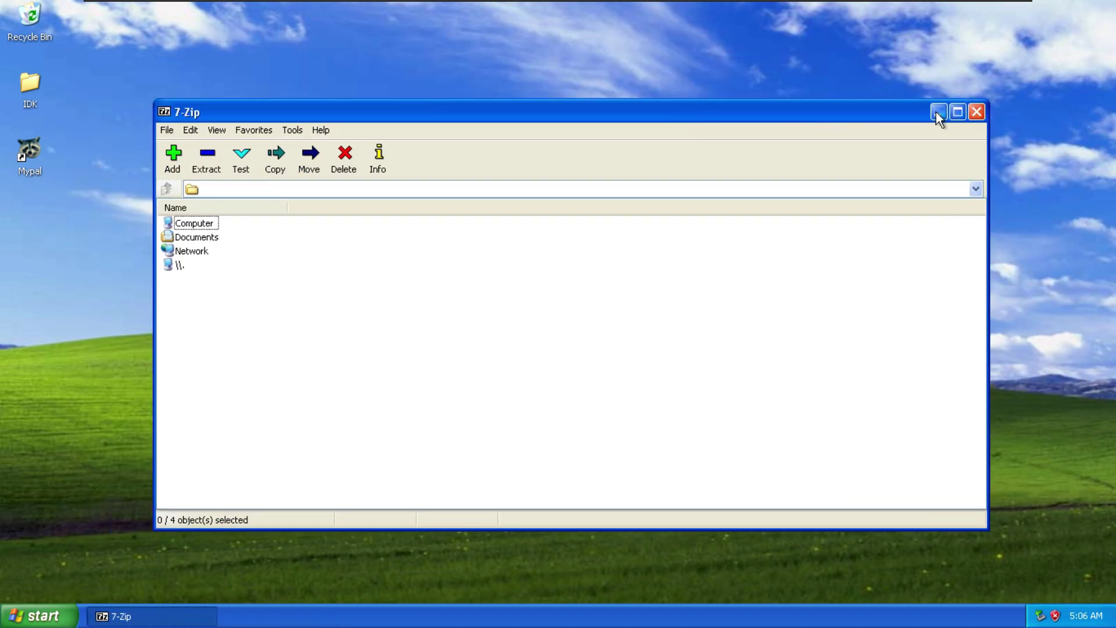
click(976, 112)
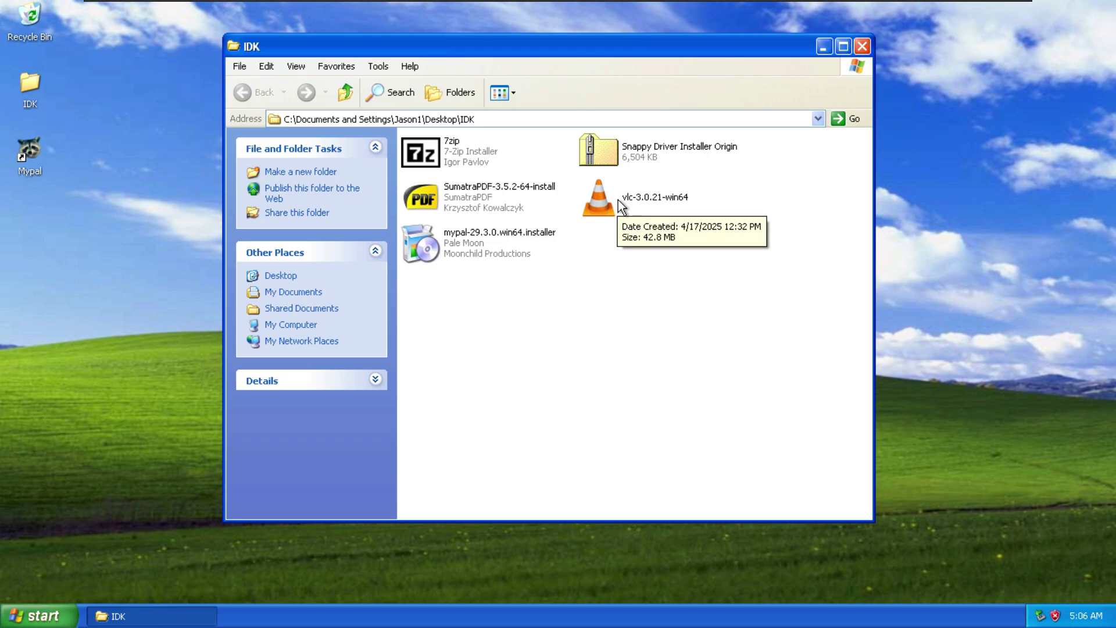
Try to install VLC by running vlc-3.0.21-win64 from the IDK folder, and dismiss the setup message
click(39, 616)
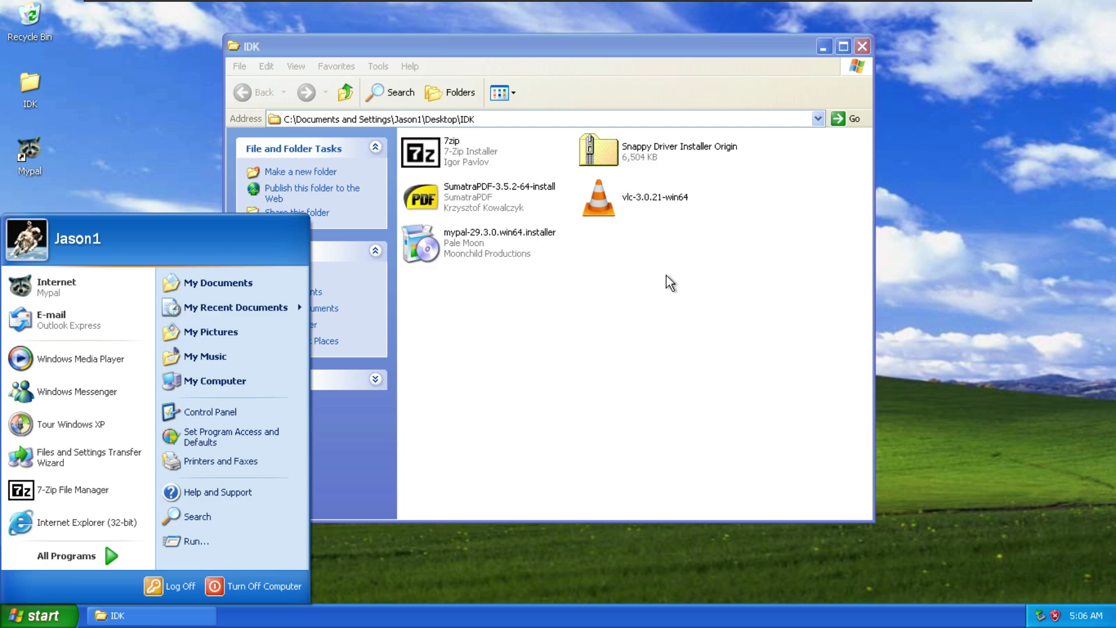
double_click(633, 197)
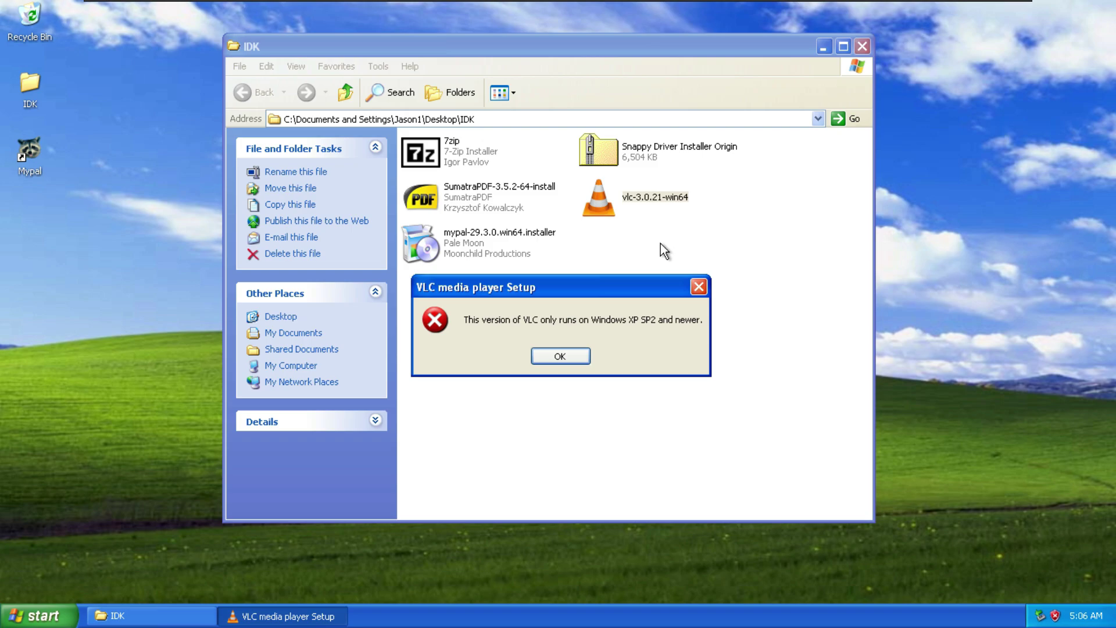
click(559, 357)
key(super)
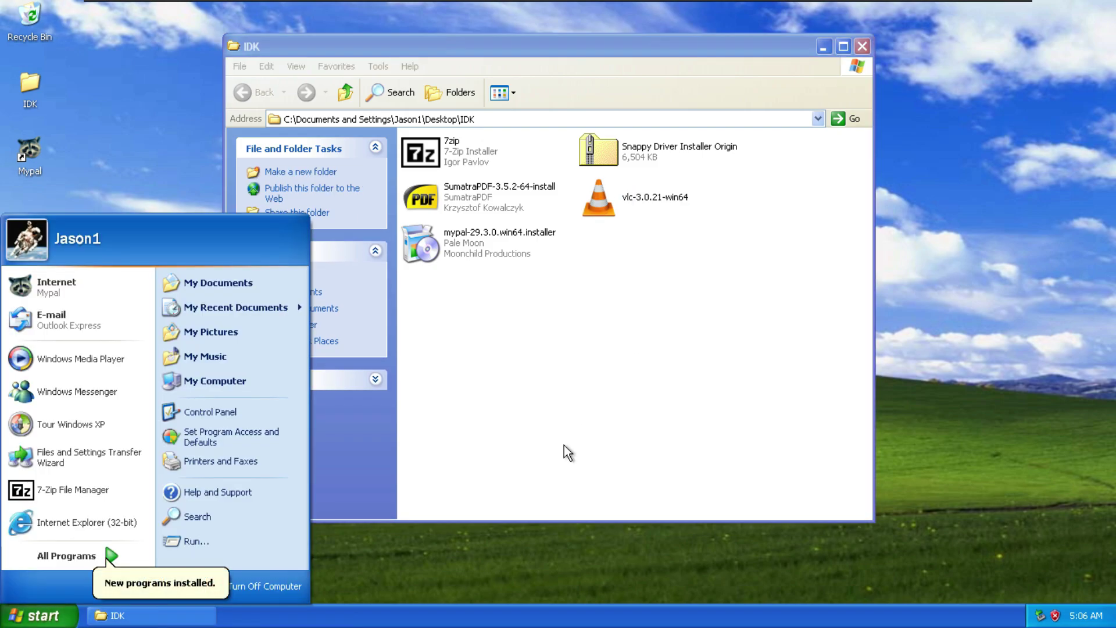
key(super)
Launch the Mypal browser and search DuckDuckGo for "vlc windows xp exe"
double_click(30, 152)
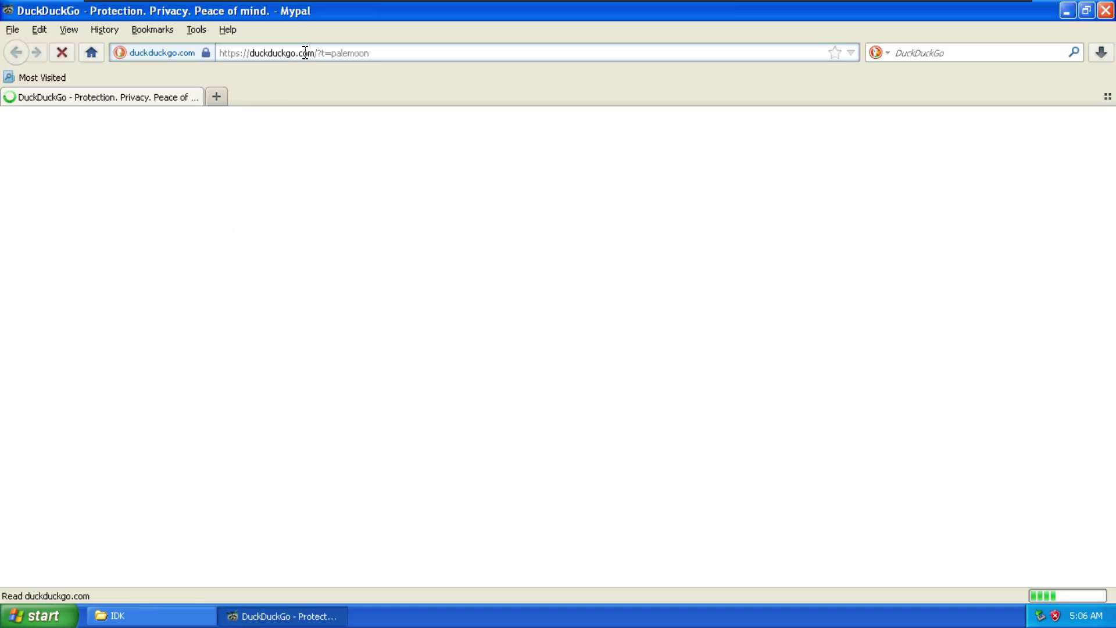
click(305, 53)
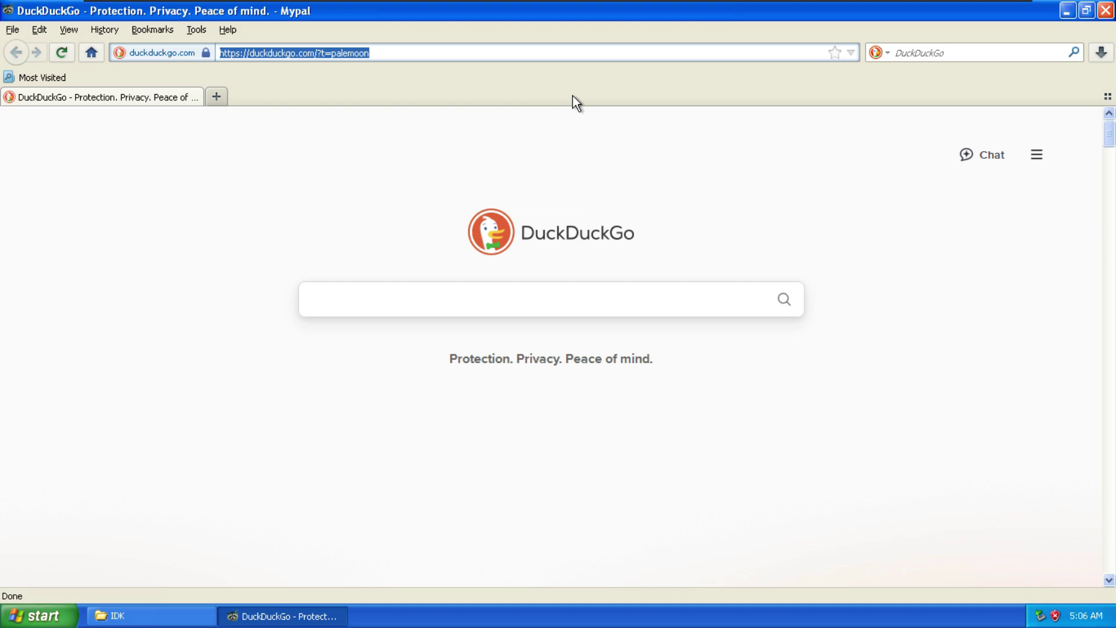
text(vlc)
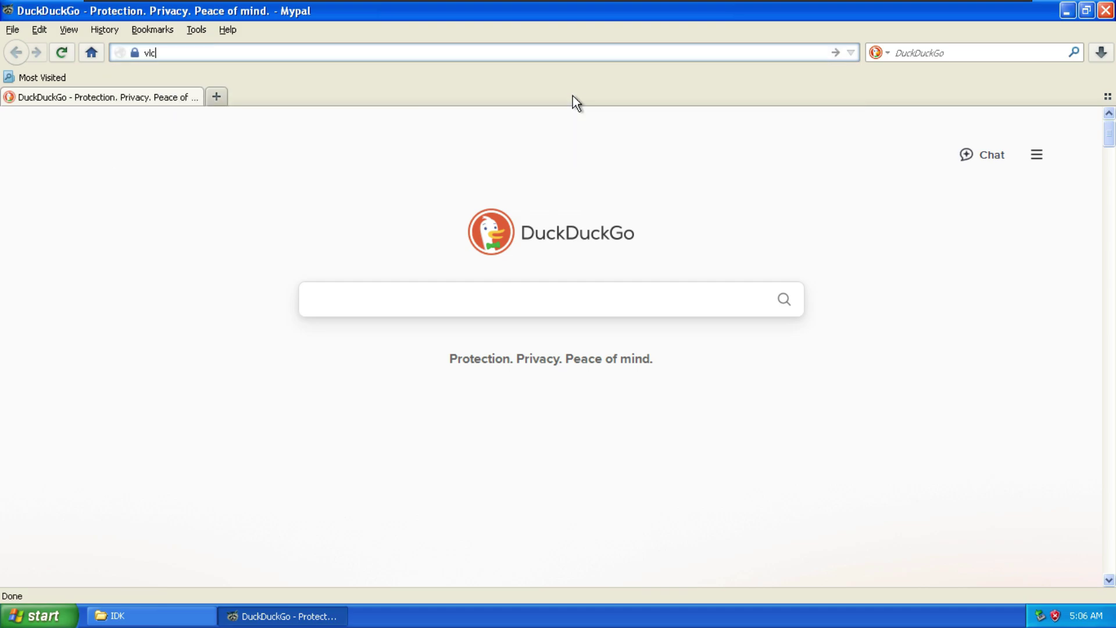
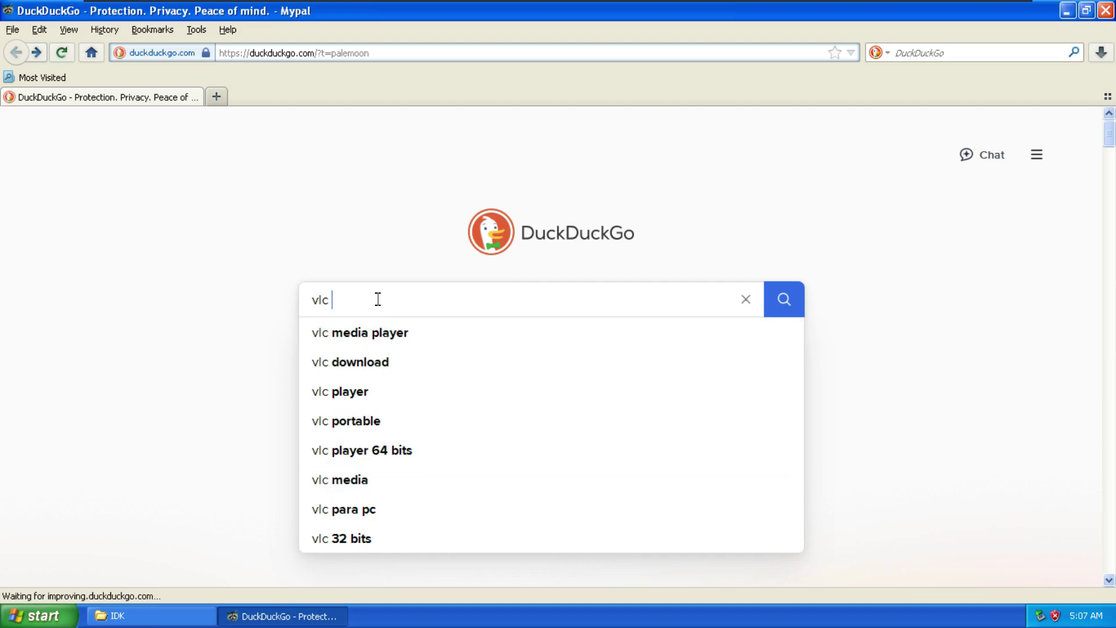
text(windows xp exe)
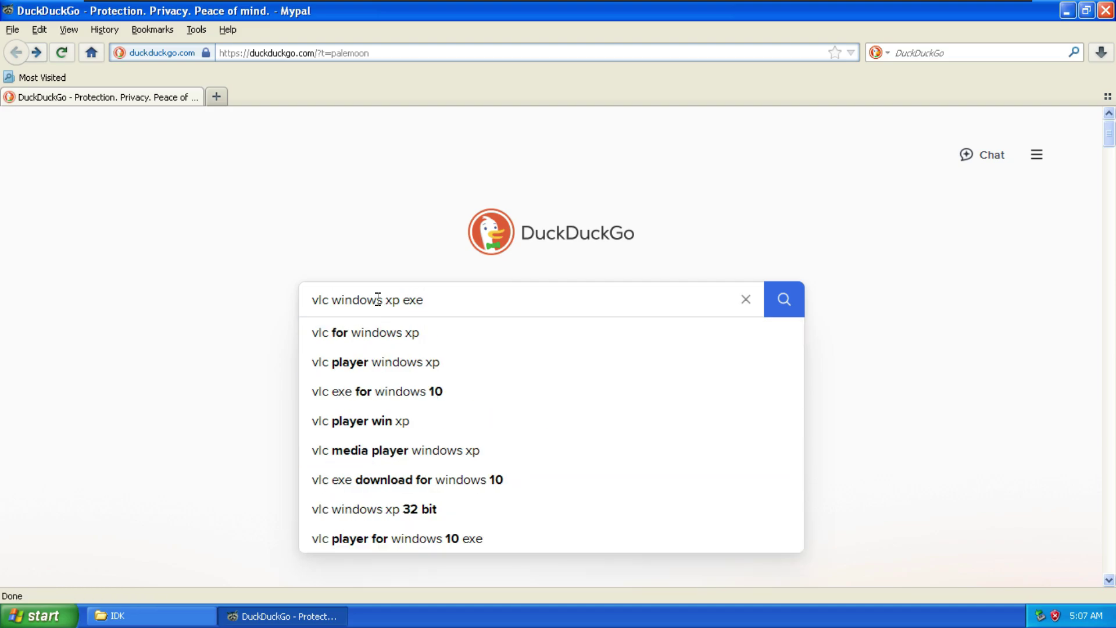
key(Return)
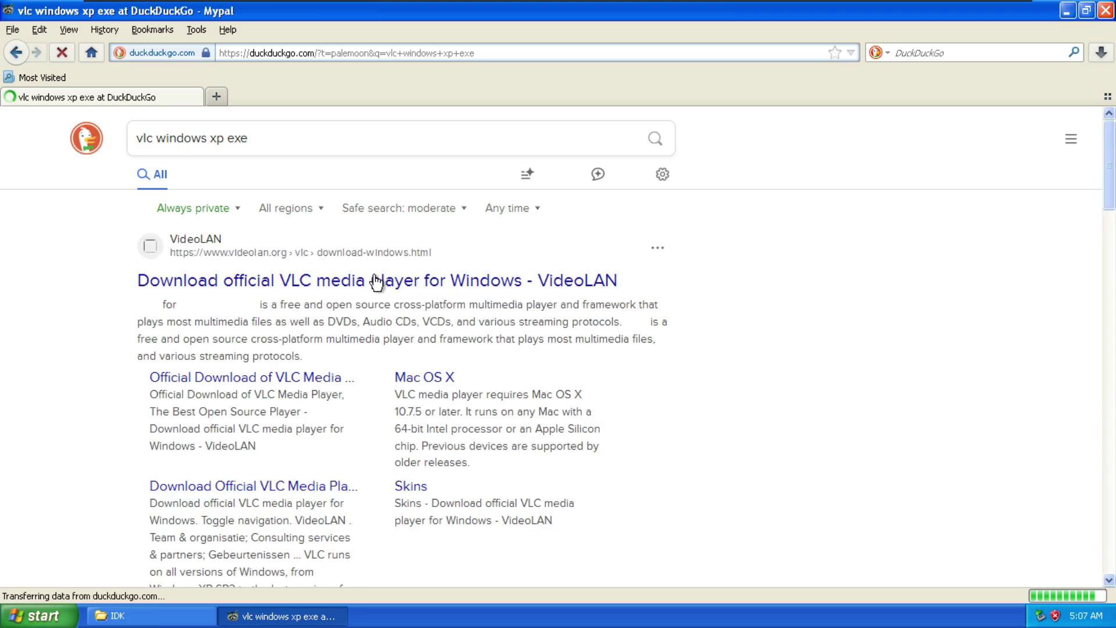
Open the VLC Versions Archive result on archive.org and list its 7Z download files
scroll(338, 286, down, 8)
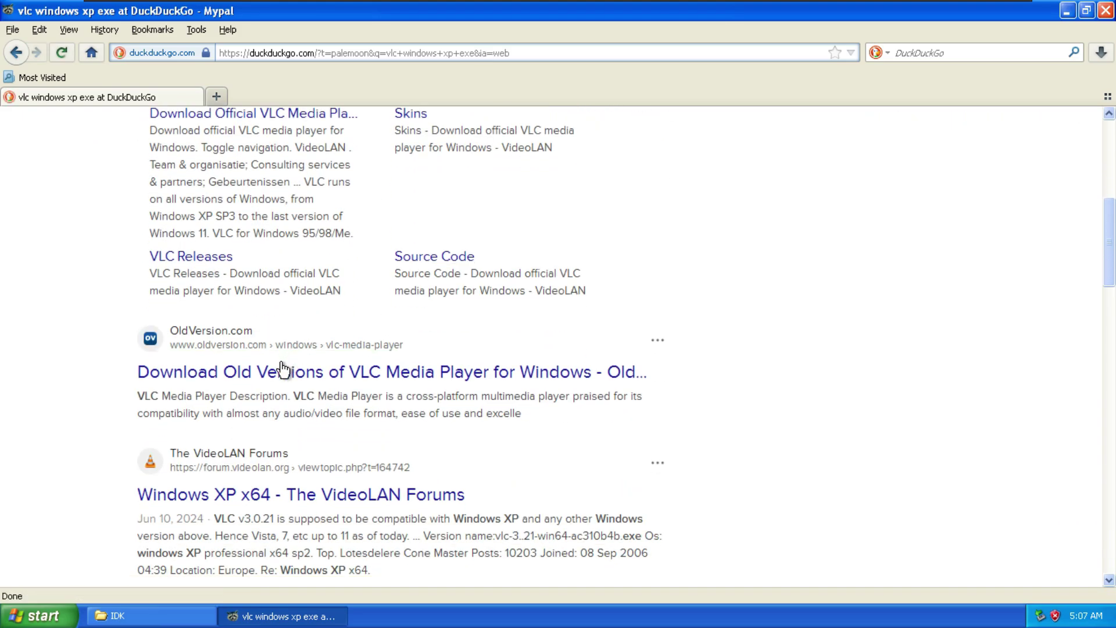
scroll(451, 443, down, 3)
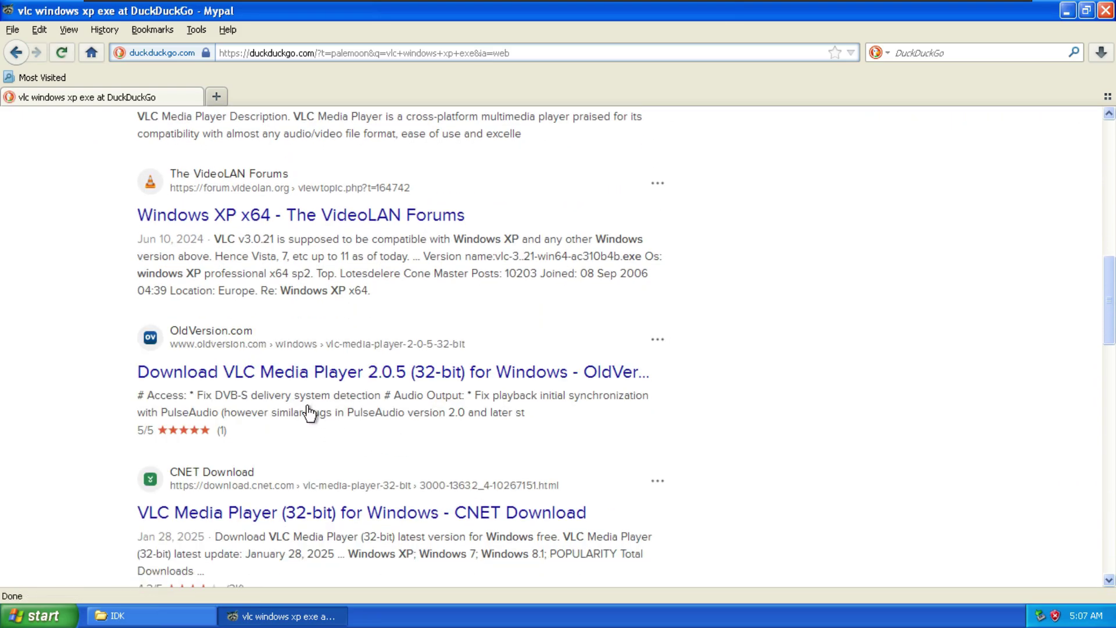
scroll(543, 384, down, 6)
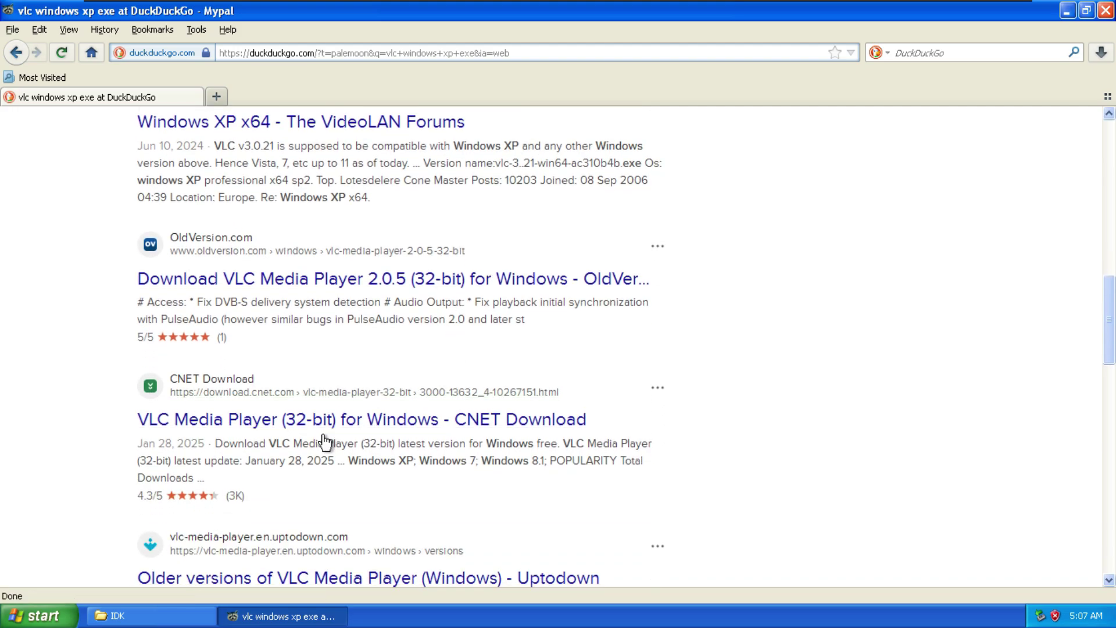
click(543, 460)
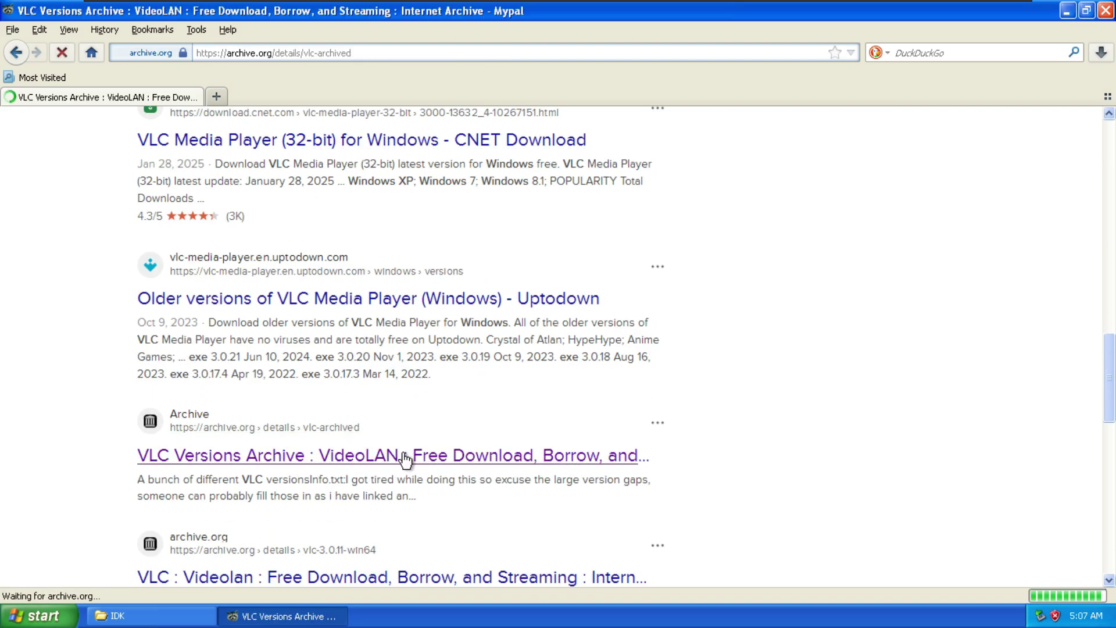
scroll(526, 458, down, 7)
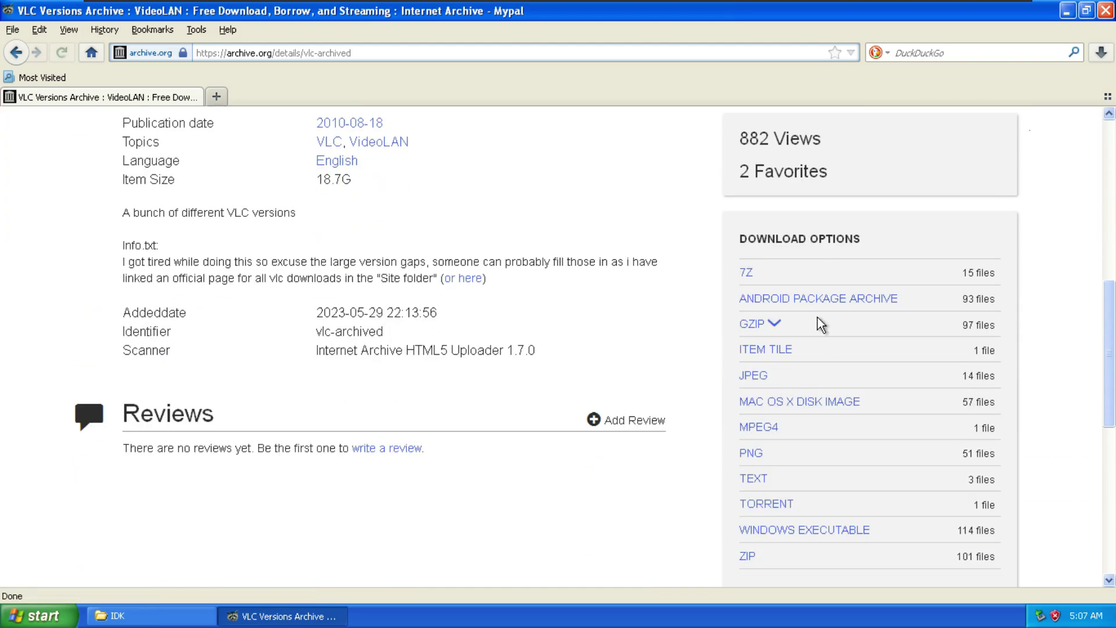
click(746, 272)
scroll(826, 407, down, 5)
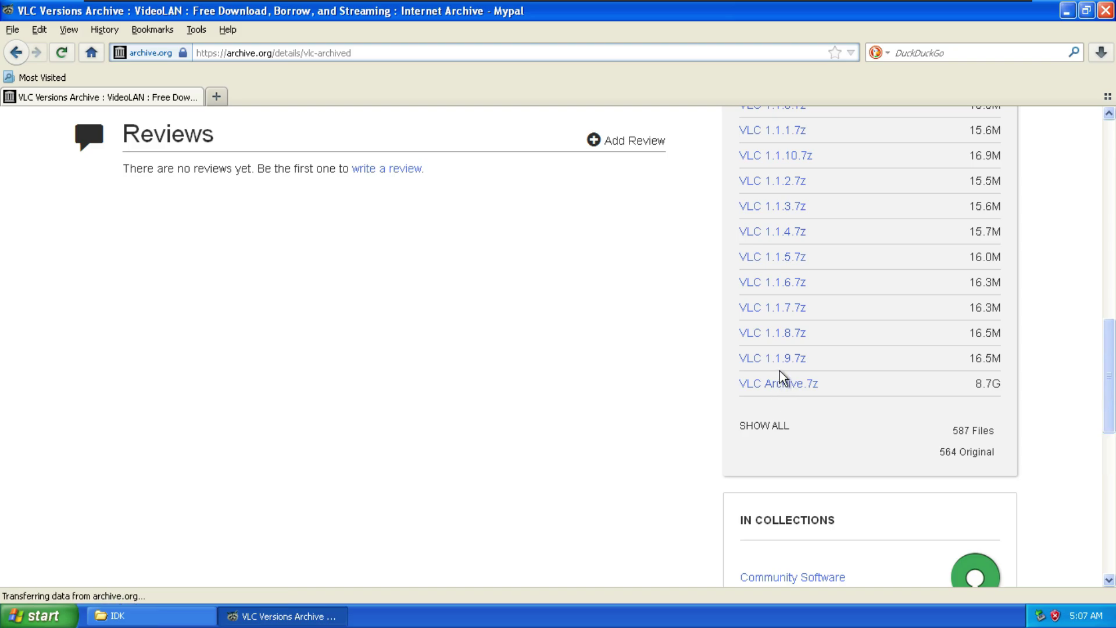
scroll(804, 382, up, 5)
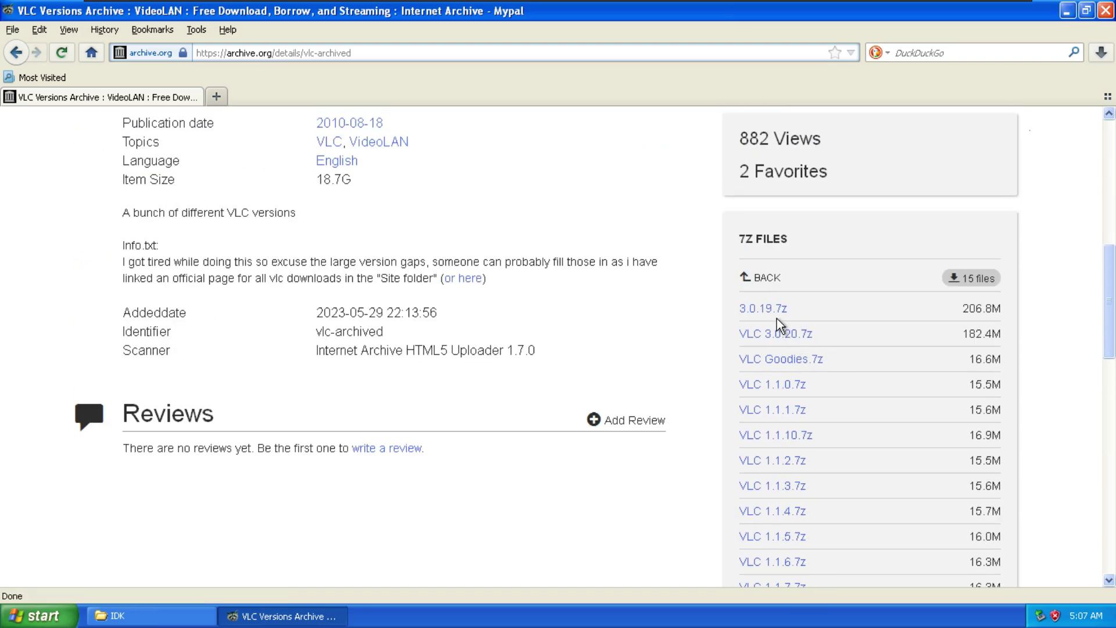
Download VLC 1.1.0.7z from the archive's file list and save it to the Desktop
click(819, 383)
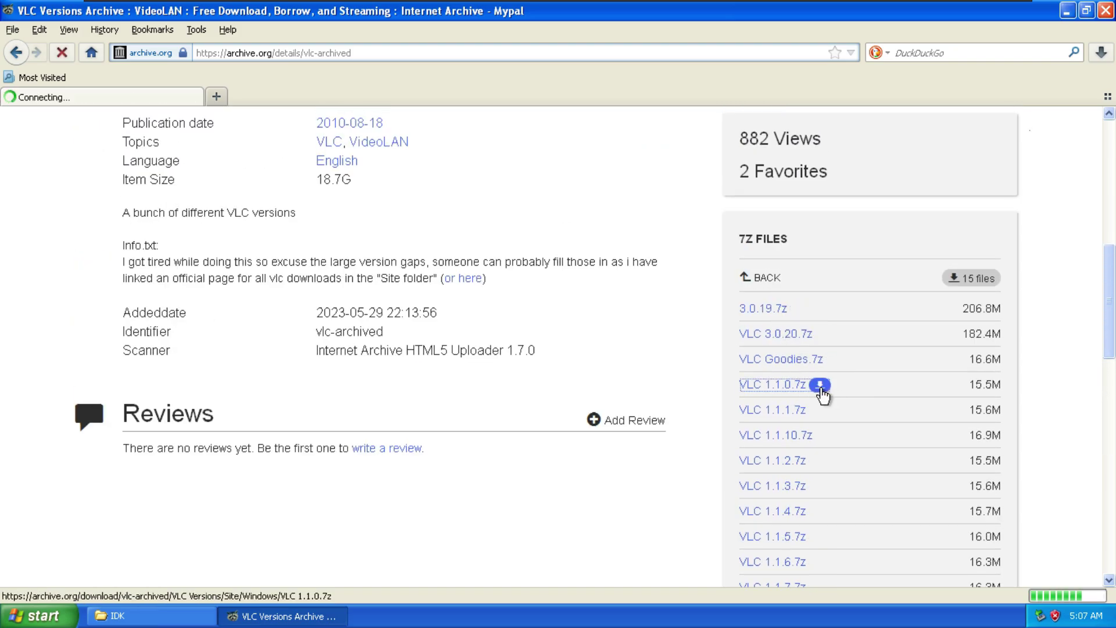
click(497, 326)
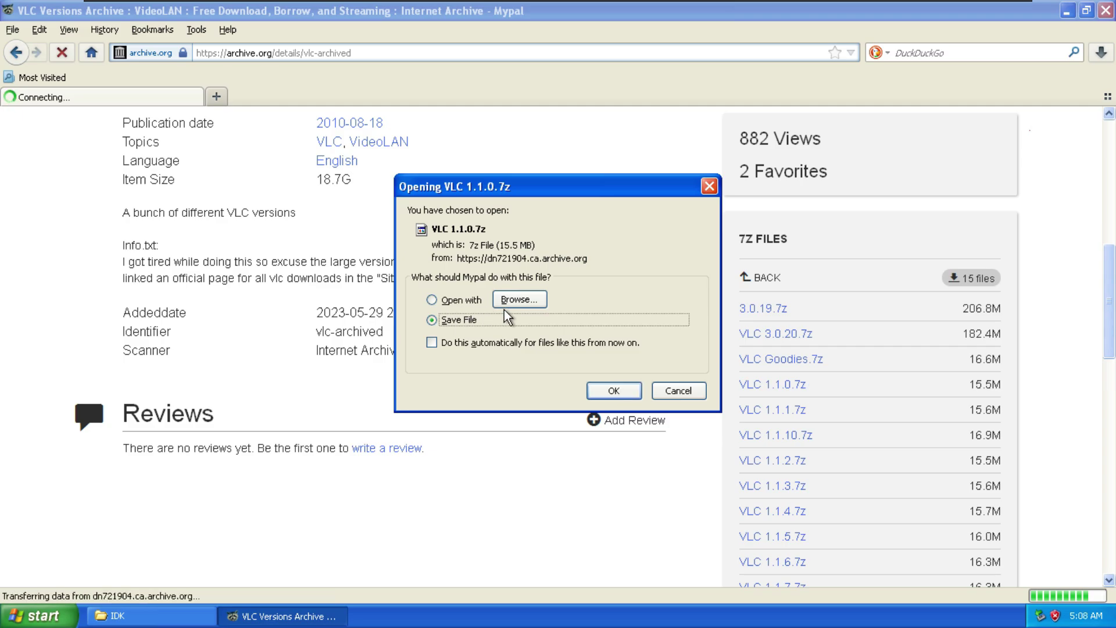
click(599, 391)
click(43, 278)
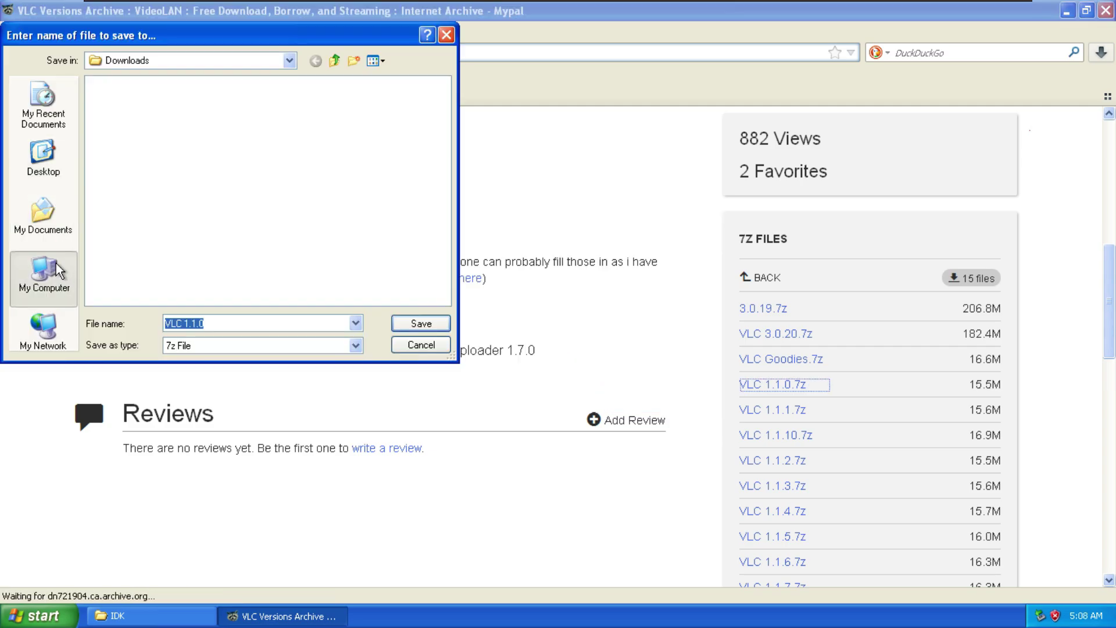
click(44, 330)
click(44, 278)
click(44, 162)
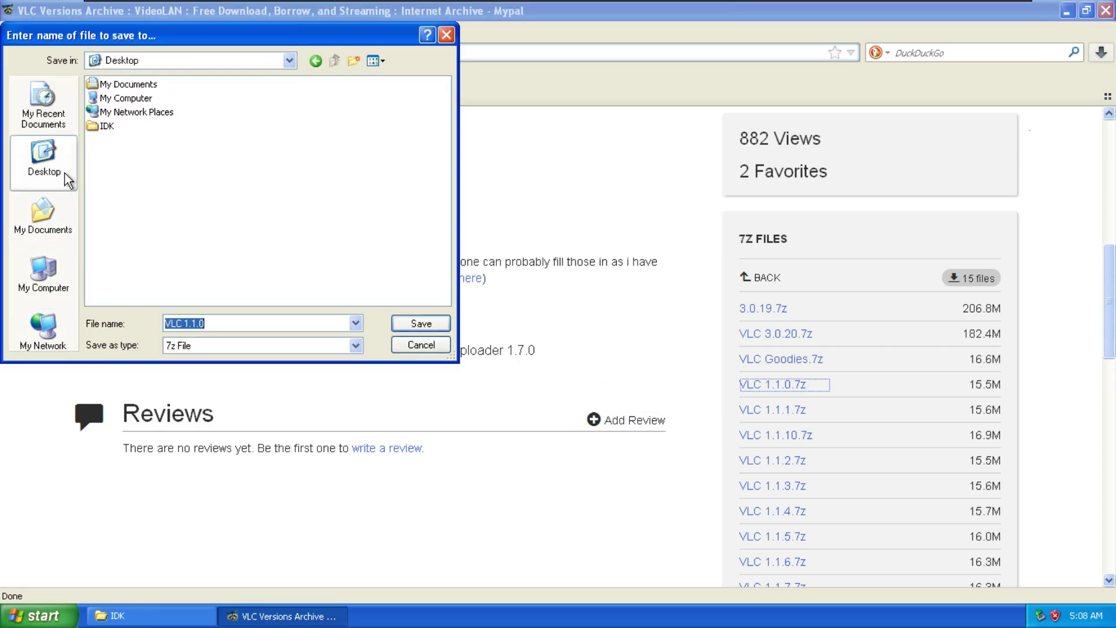
click(420, 324)
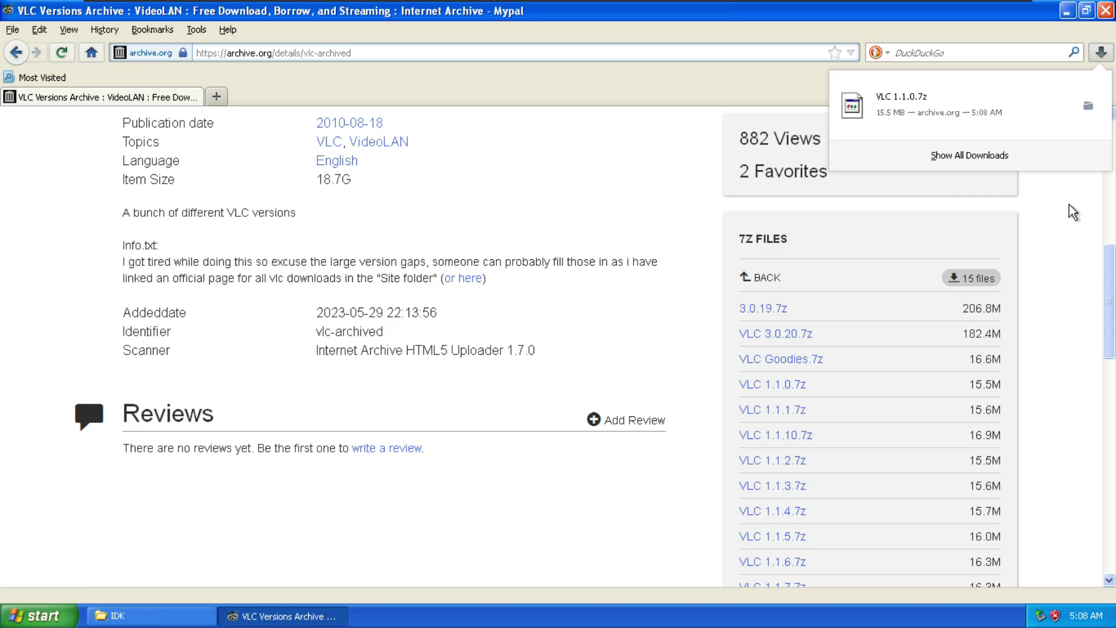
Show the downloaded VLC 1.1.0.7z in its folder, try to open it, and minimize the browser
click(1088, 105)
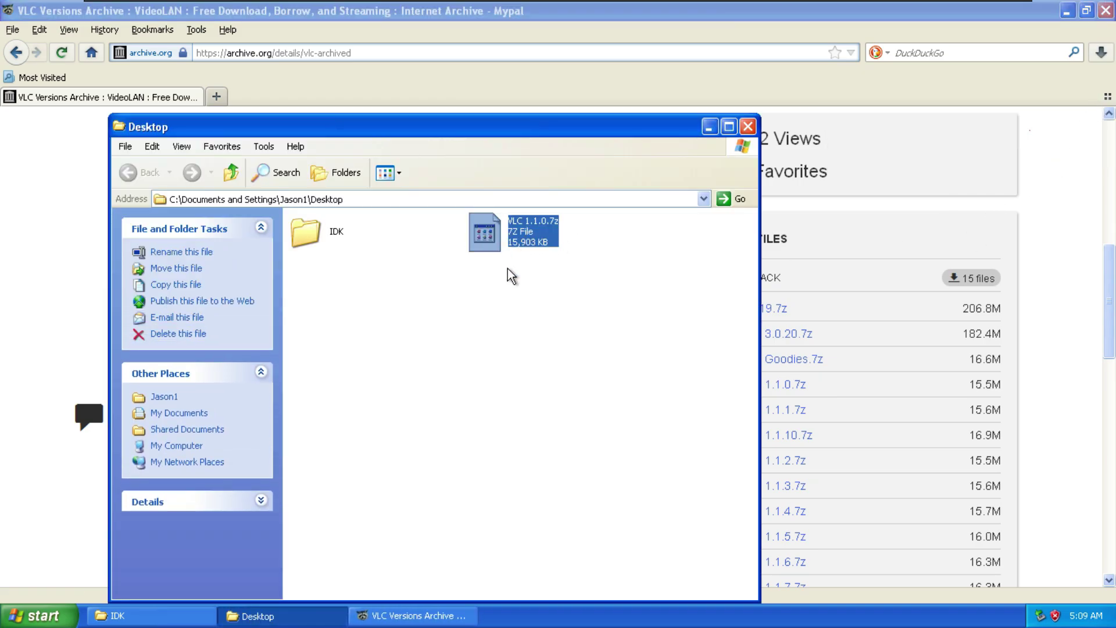
double_click(511, 233)
click(598, 384)
click(399, 95)
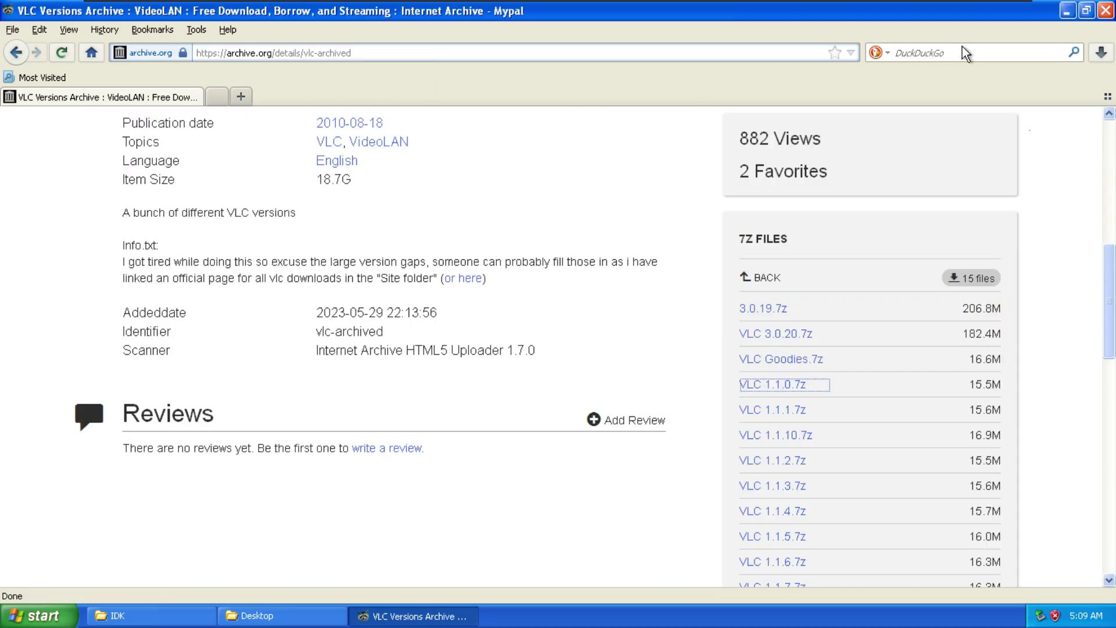
click(1063, 17)
Open VLC 1.1.0.7z with the 7-Zip File Manager from Program Files and make it the default for this file type
double_click(512, 233)
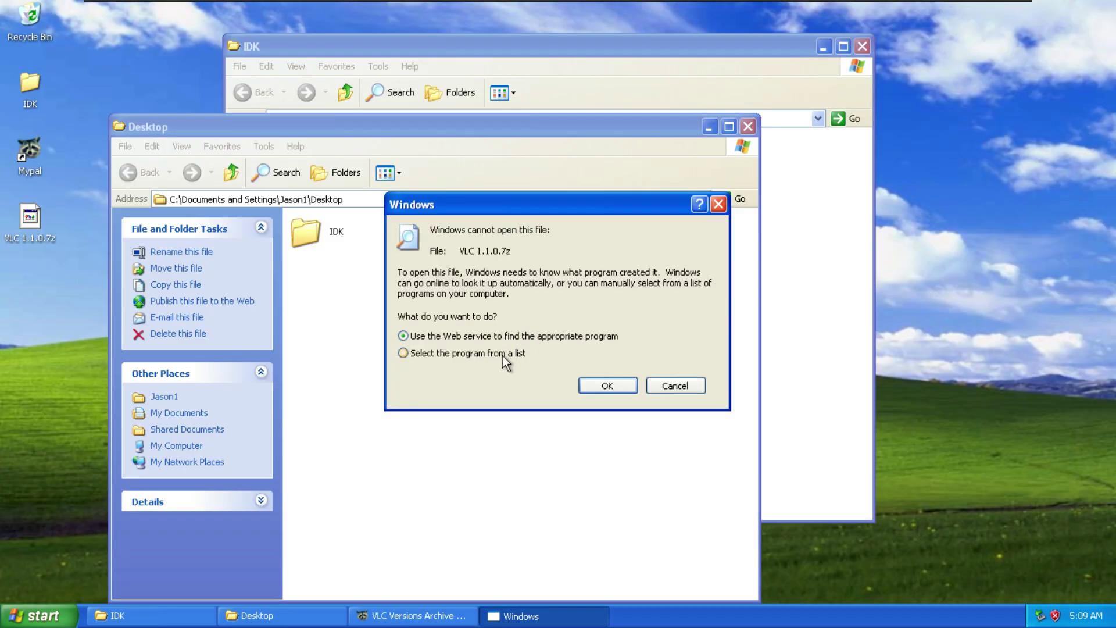
click(605, 385)
click(664, 401)
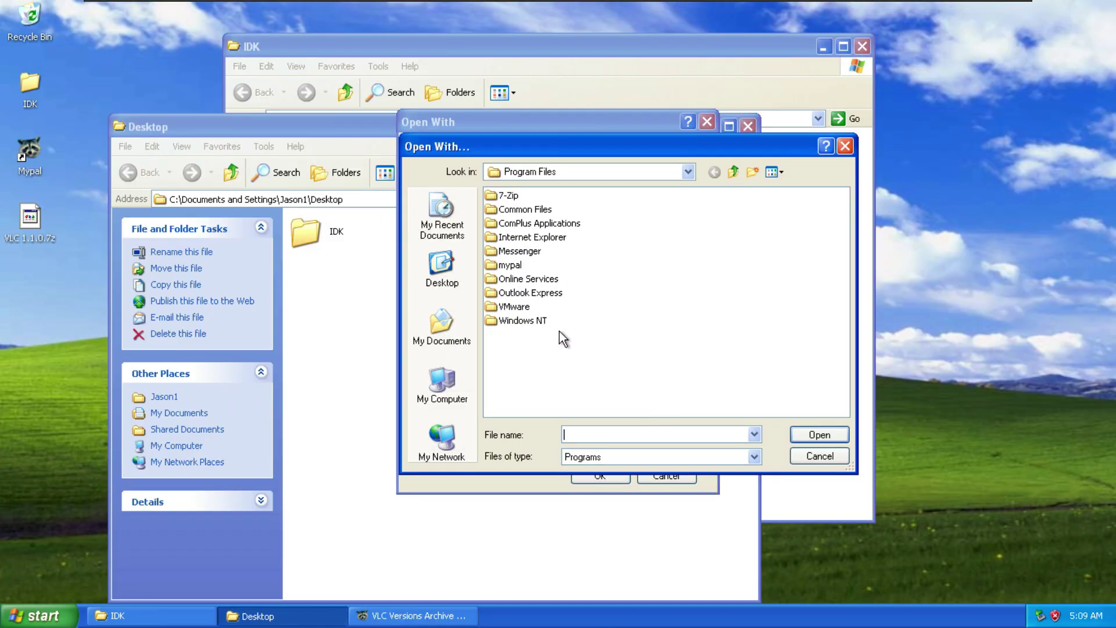
click(448, 390)
double_click(529, 197)
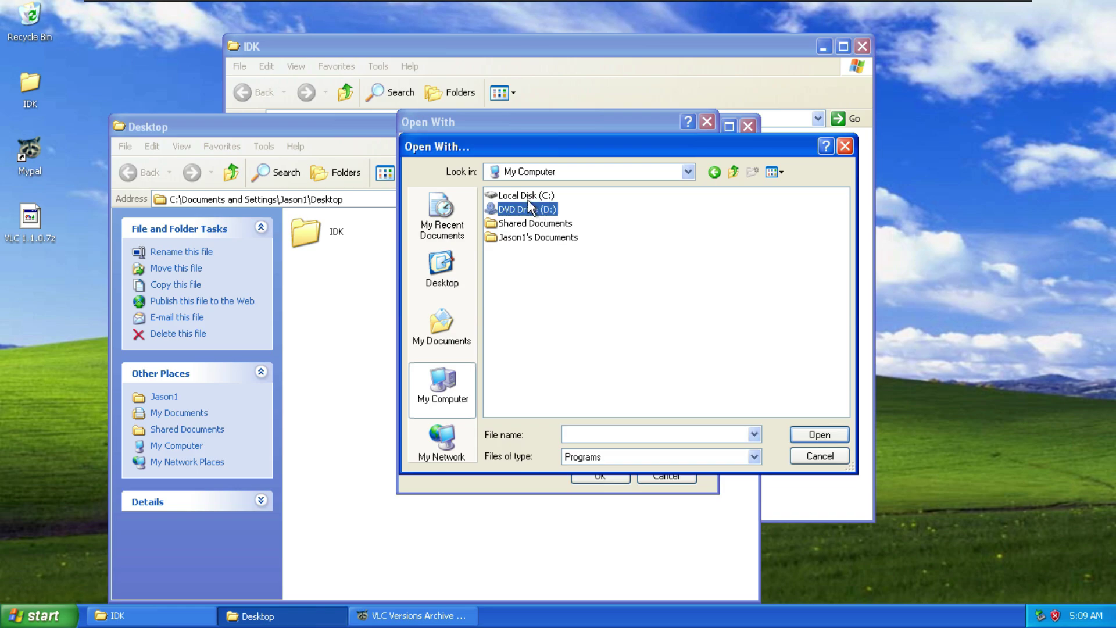
double_click(573, 210)
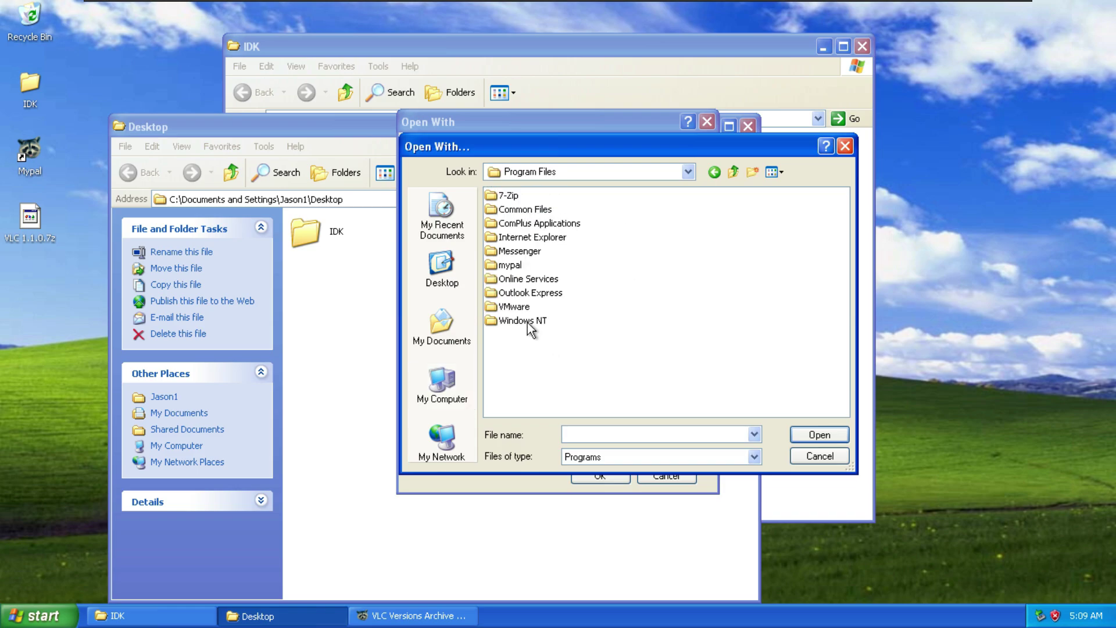
double_click(508, 197)
double_click(513, 222)
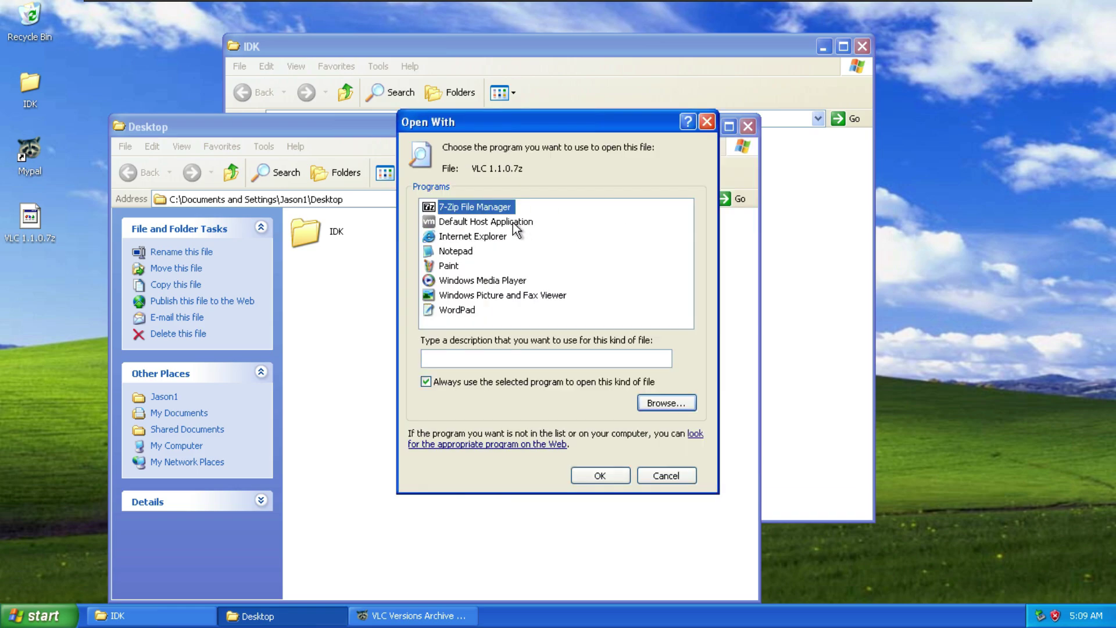
key(Return)
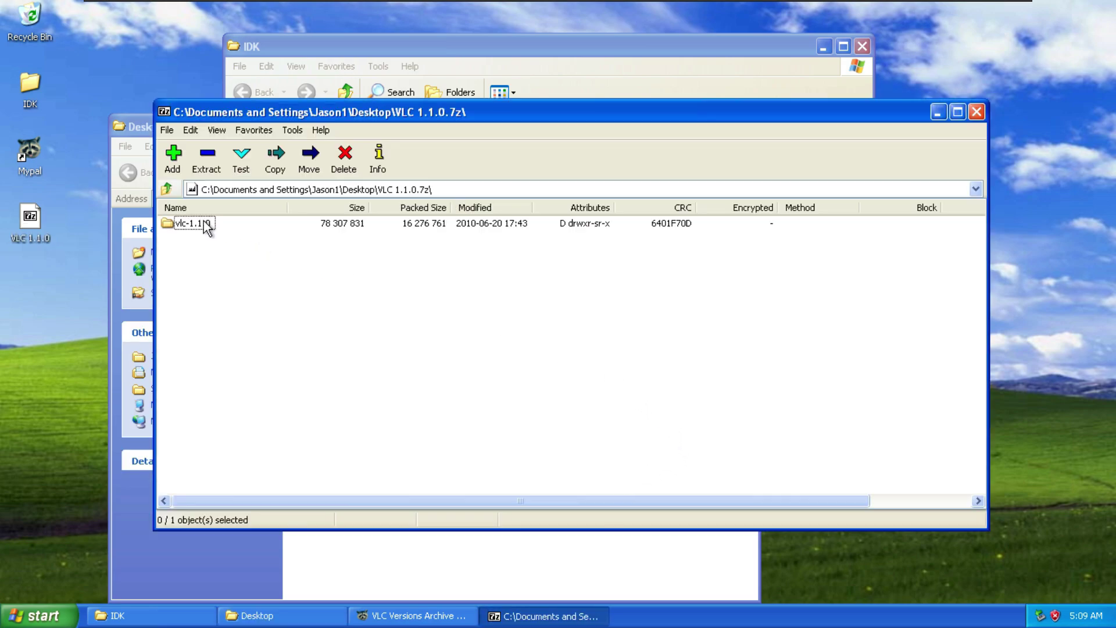
Extract the vlc-1.1.0 folder from the open archive into C:\Program Files
click(167, 189)
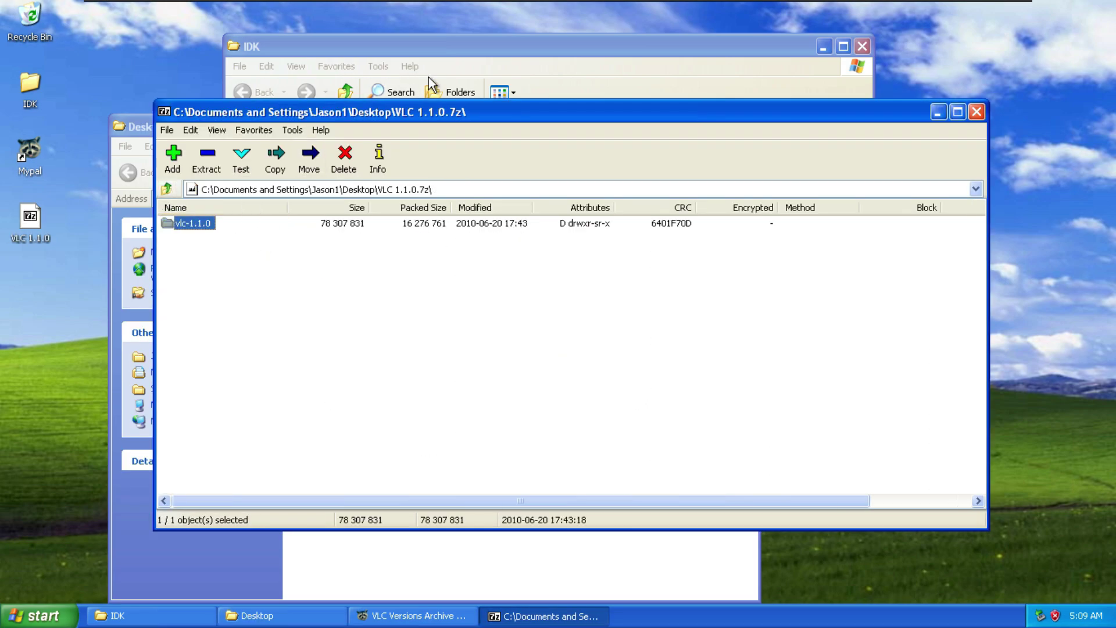
drag(402, 113, 710, 124)
click(189, 412)
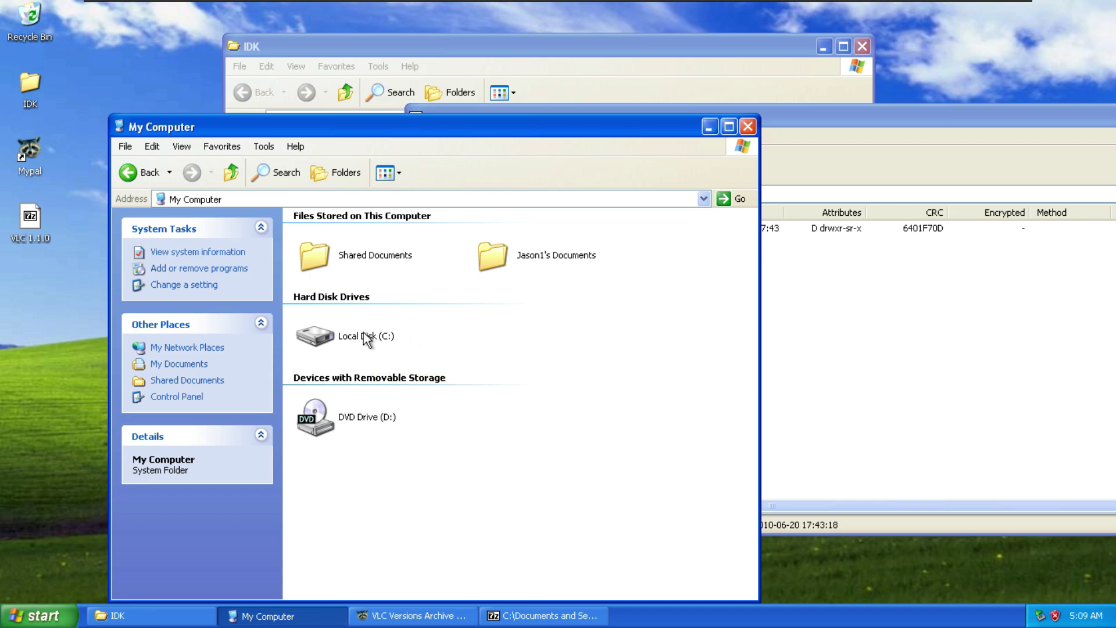
mouse_move(369, 343)
click(899, 324)
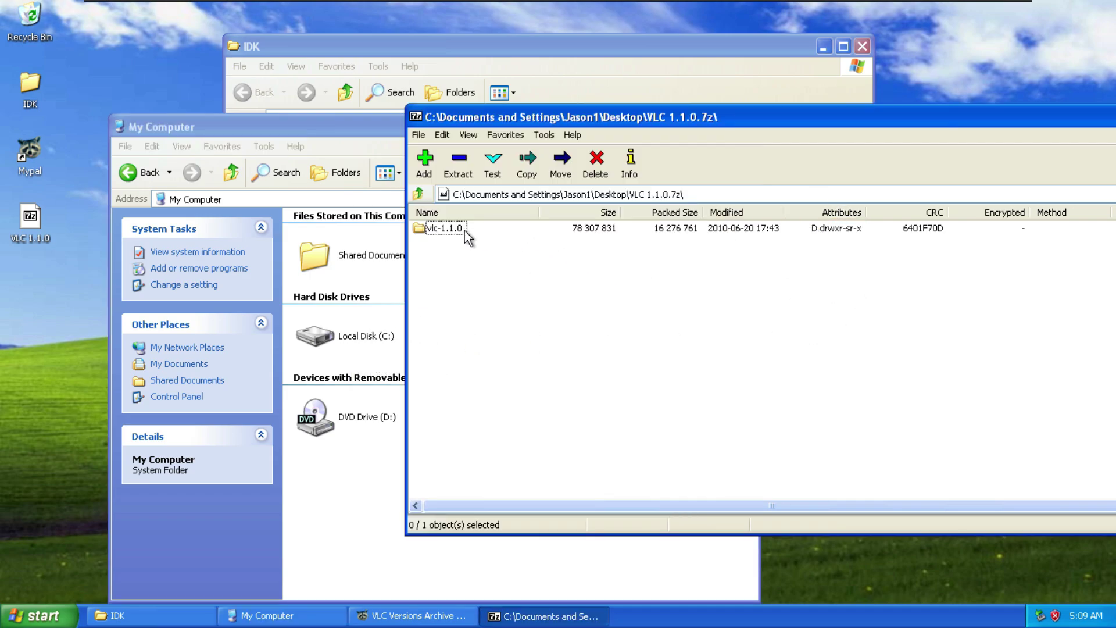
drag(618, 132, 681, 131)
double_click(365, 340)
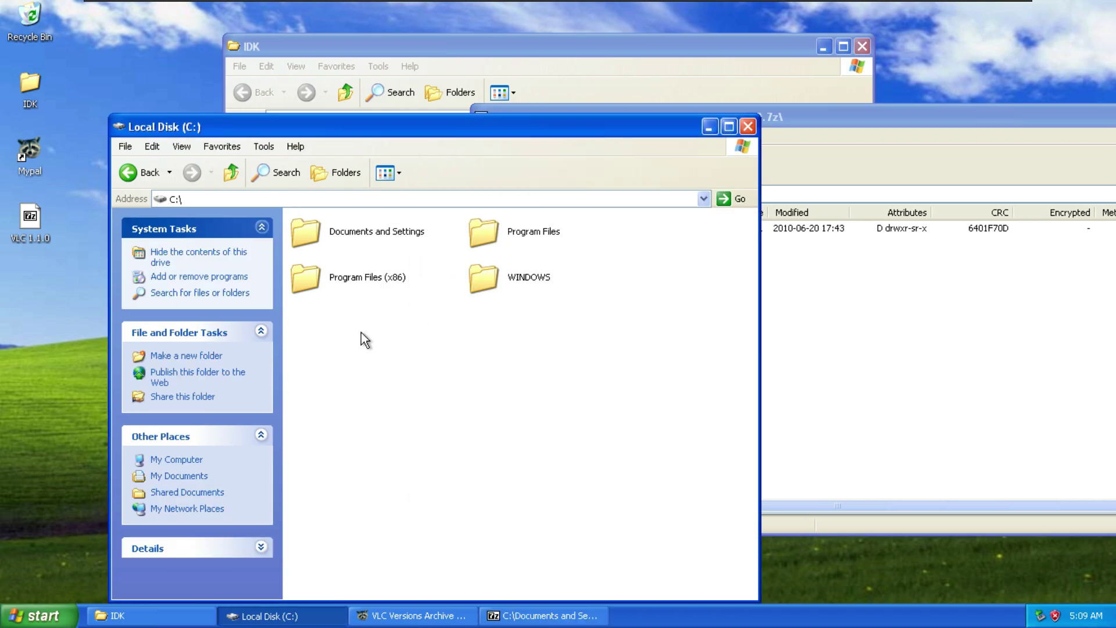
double_click(539, 238)
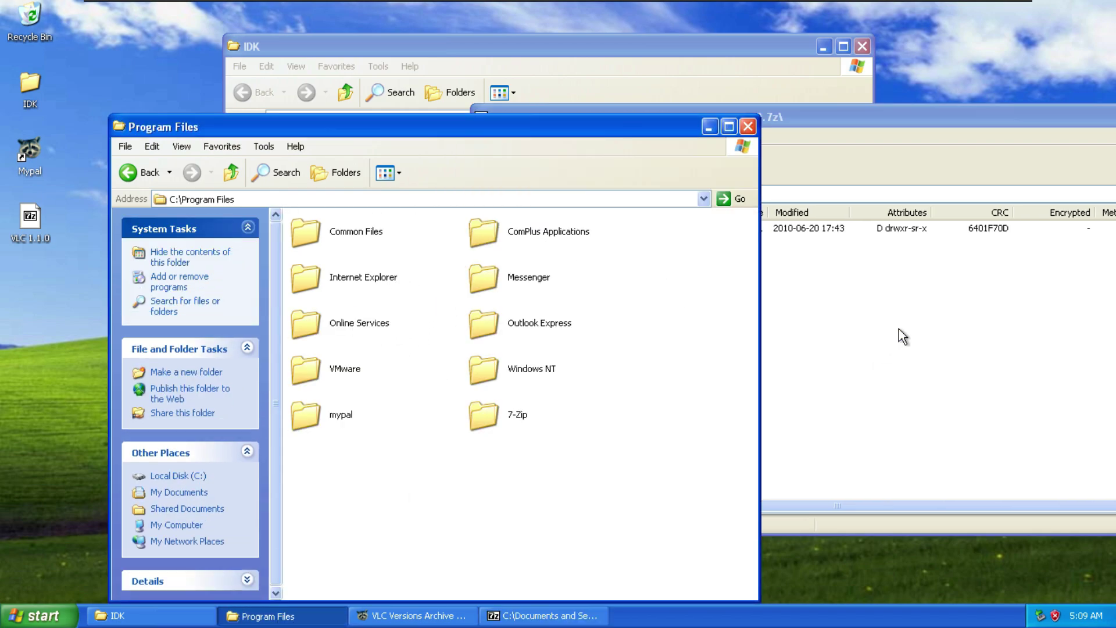
click(899, 329)
drag(512, 229, 419, 349)
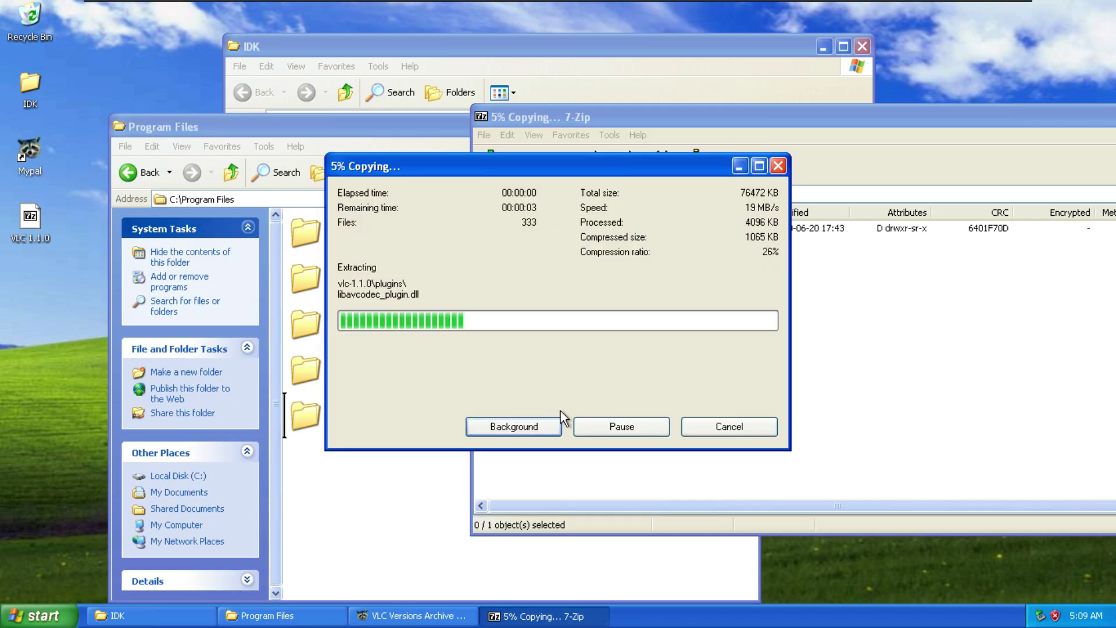
Open the extracted vlc-1.1.0 folder and launch the vlc media player application
double_click(334, 421)
scroll(352, 416, down, 3)
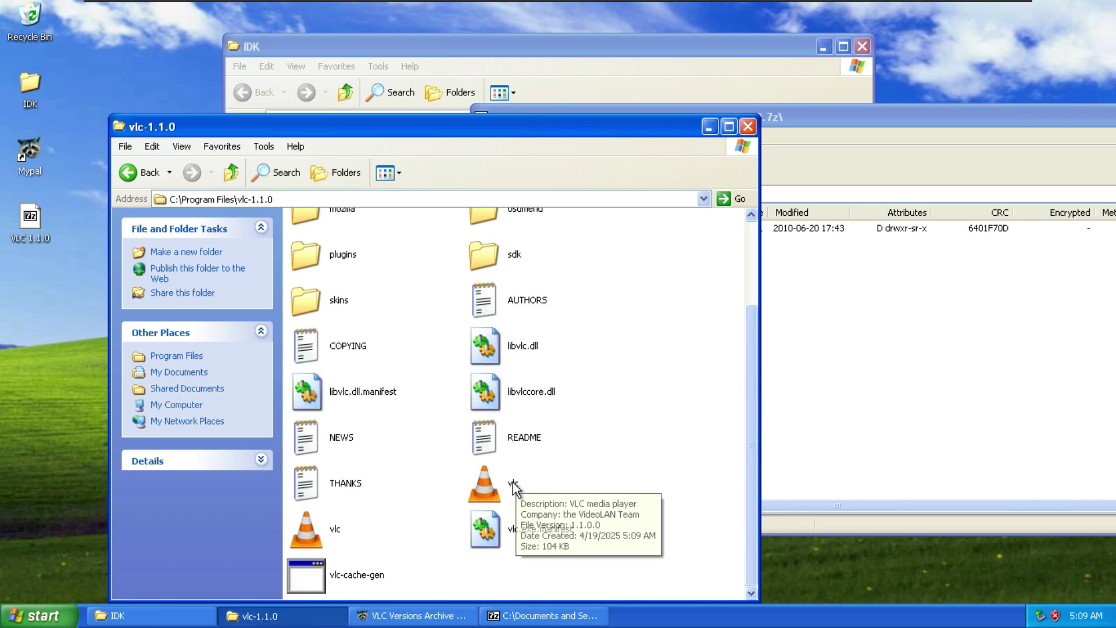
double_click(484, 442)
click(212, 257)
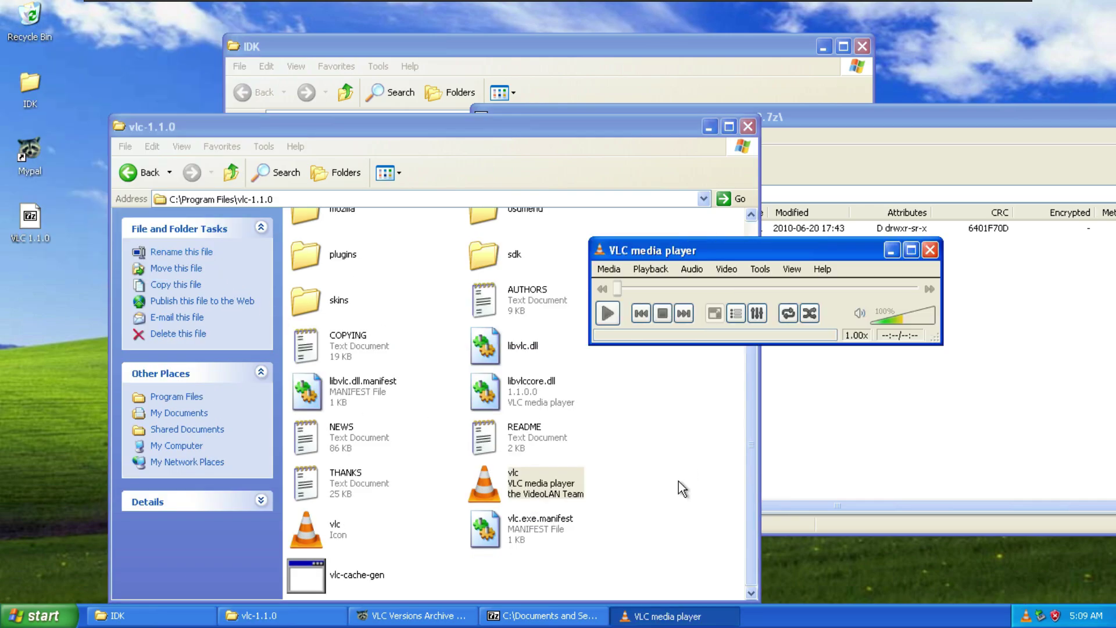
Move the VLC media player window aside and close the vlc-1.1.0 folder and 7-Zip windows
drag(791, 250, 874, 281)
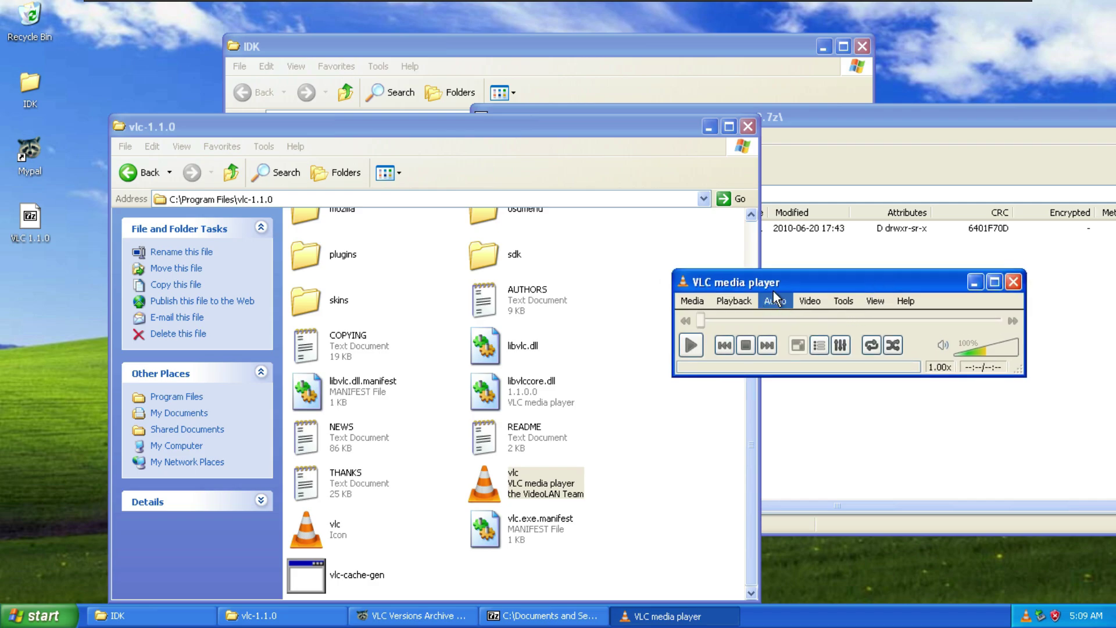
drag(757, 279, 773, 283)
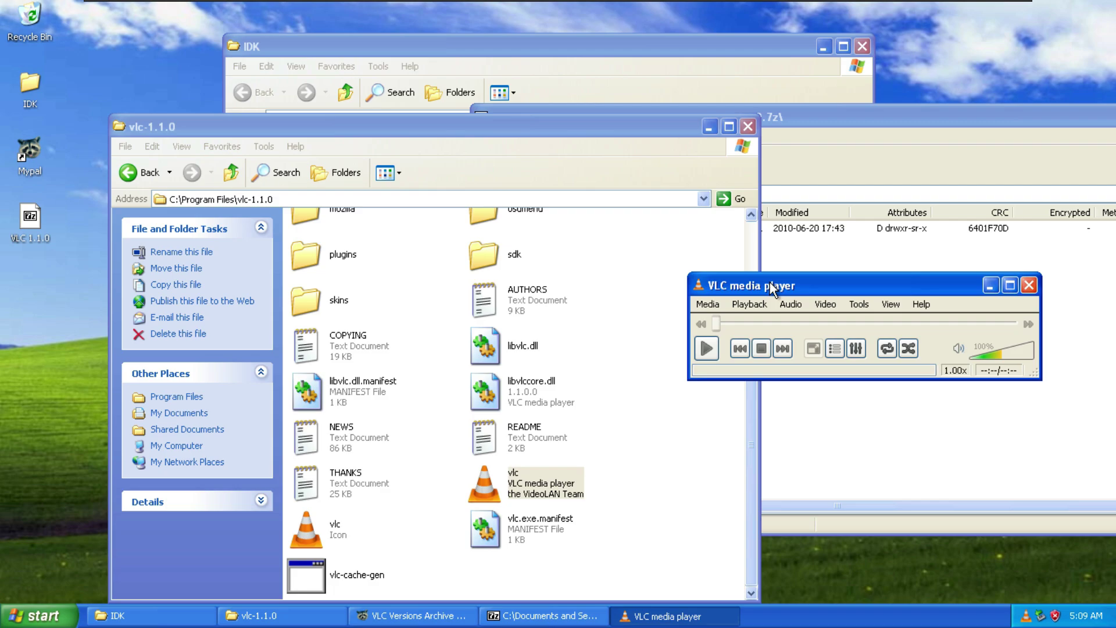
drag(770, 282, 835, 294)
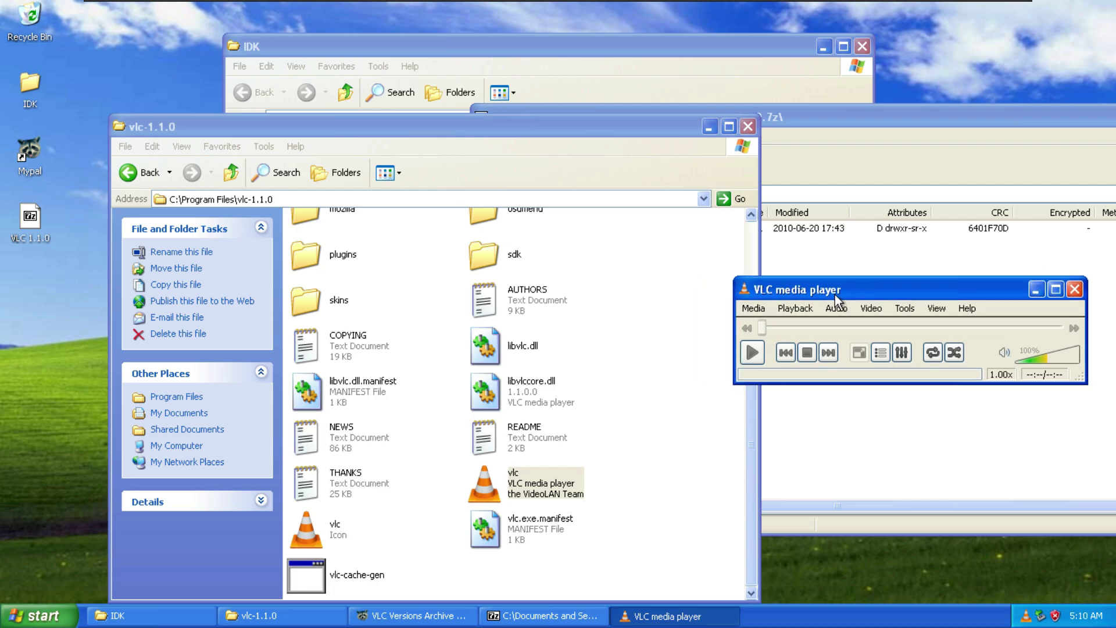
click(748, 126)
drag(763, 129, 458, 144)
click(988, 132)
drag(949, 296, 834, 323)
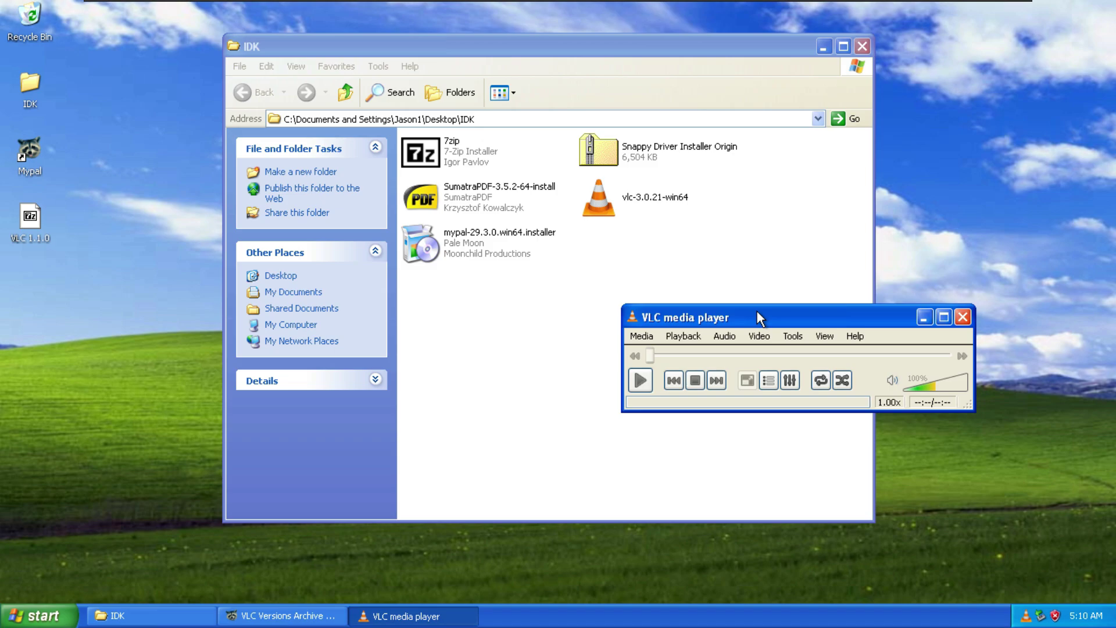
Look through VLC media player's Media and Playback commands, and close the player
click(645, 337)
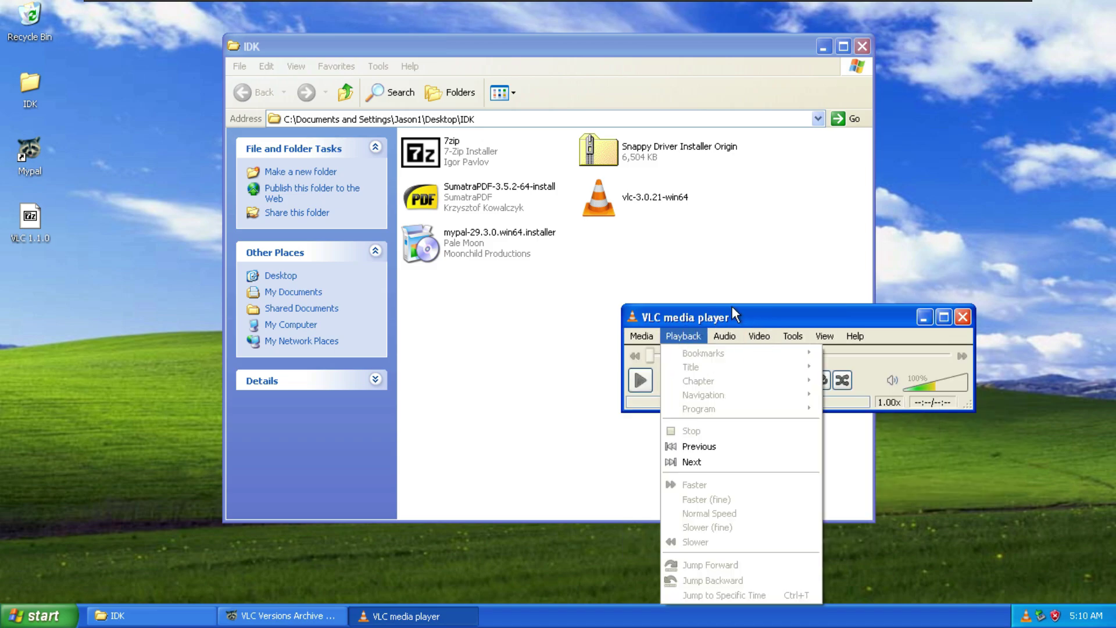
click(894, 318)
click(963, 317)
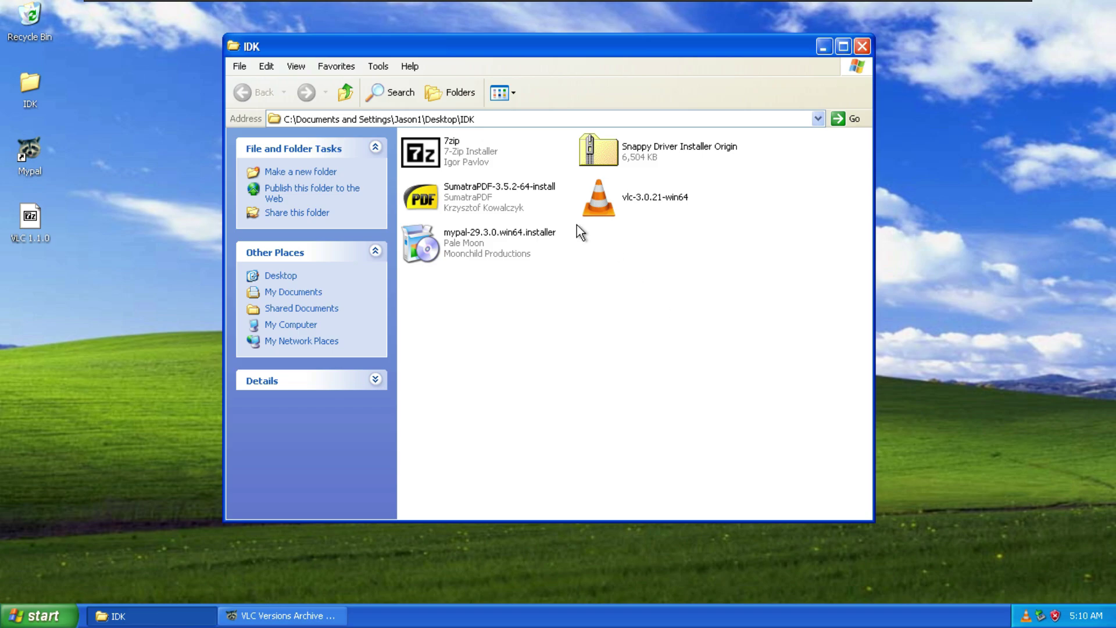
Try to run SumatraPDF-3.5.2-64-install from the IDK folder and dismiss the resulting dialog
text(su)
key(Return)
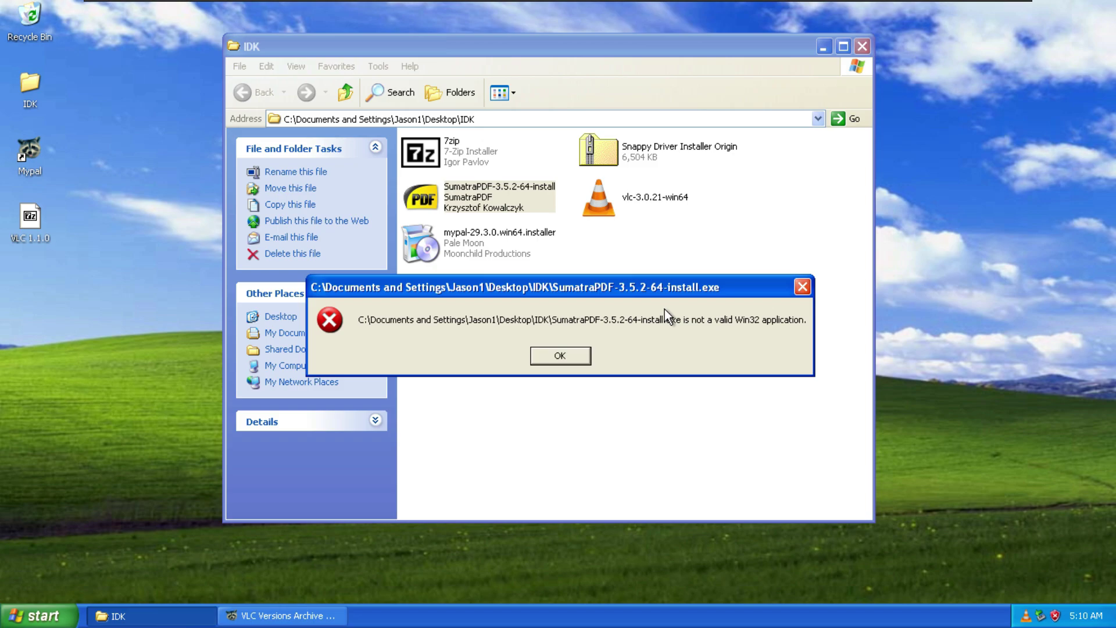
click(803, 288)
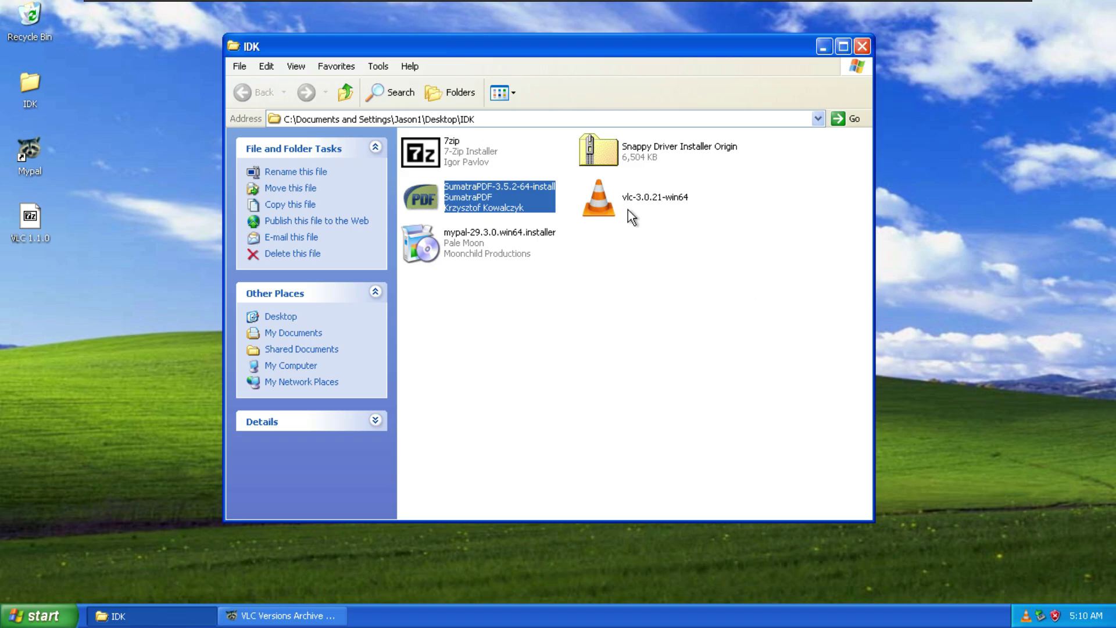
Check the Windows version and hardware details in System Properties, and close the dialog
click(39, 615)
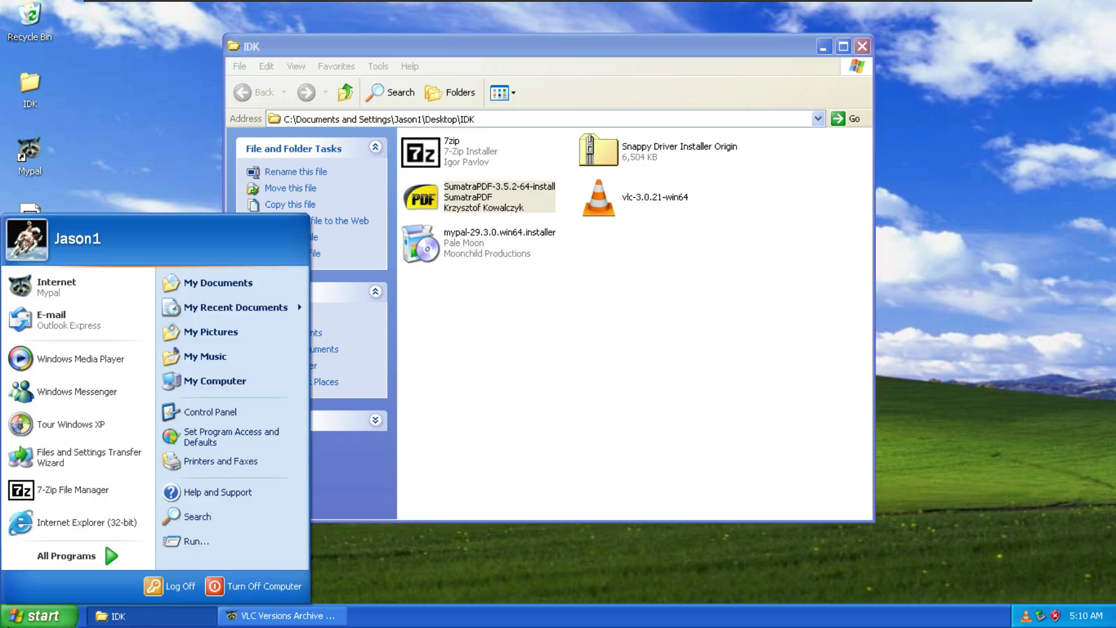
right_click(198, 381)
click(231, 521)
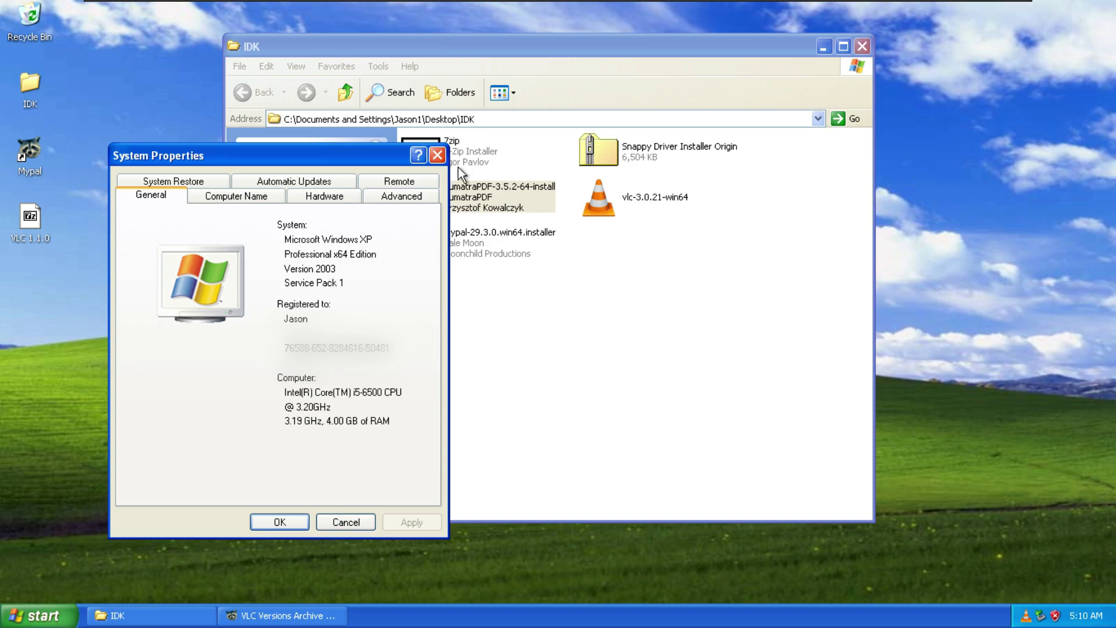
click(437, 155)
Switch to the Mypal browser and search the web for "sumatra pdf 32 bit"
click(263, 617)
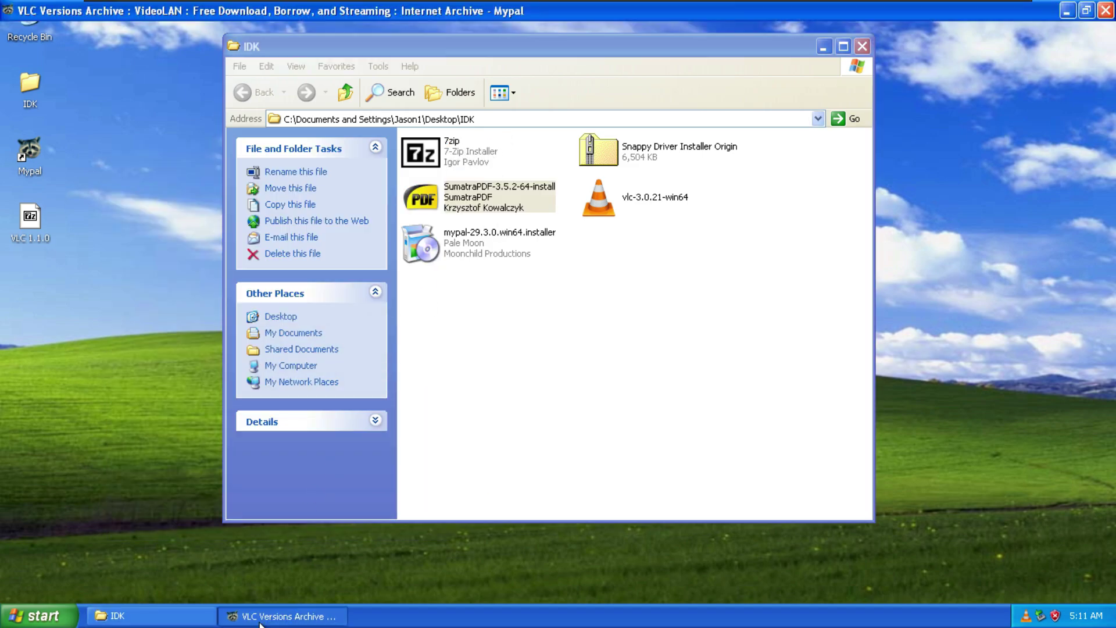
click(296, 55)
text(sum)
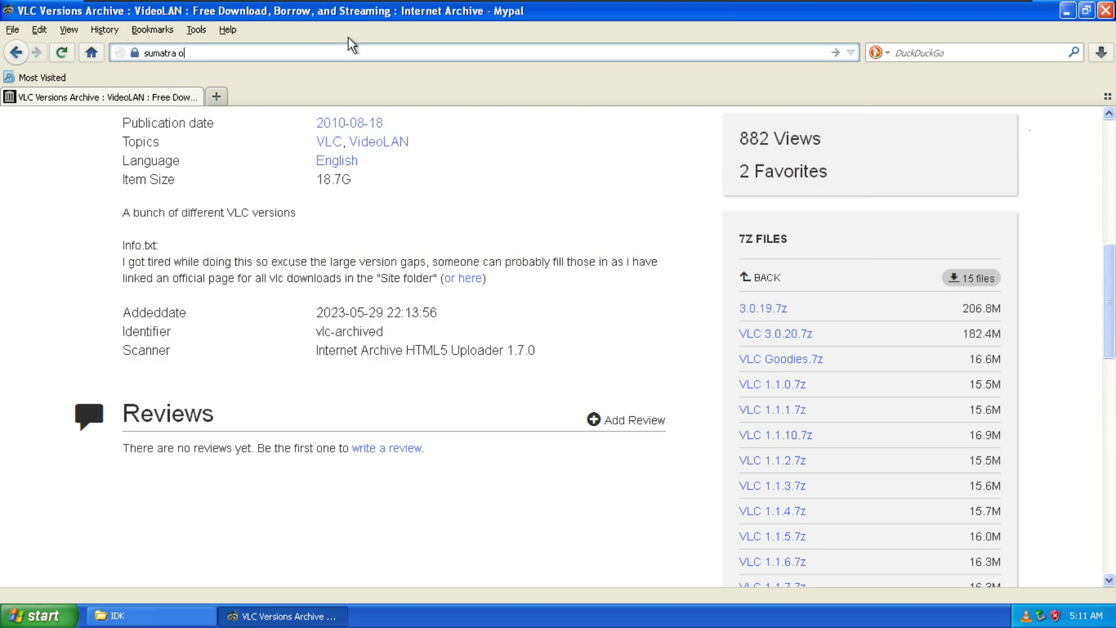
text(atra pdf)
key(Return)
click(240, 139)
text(3)
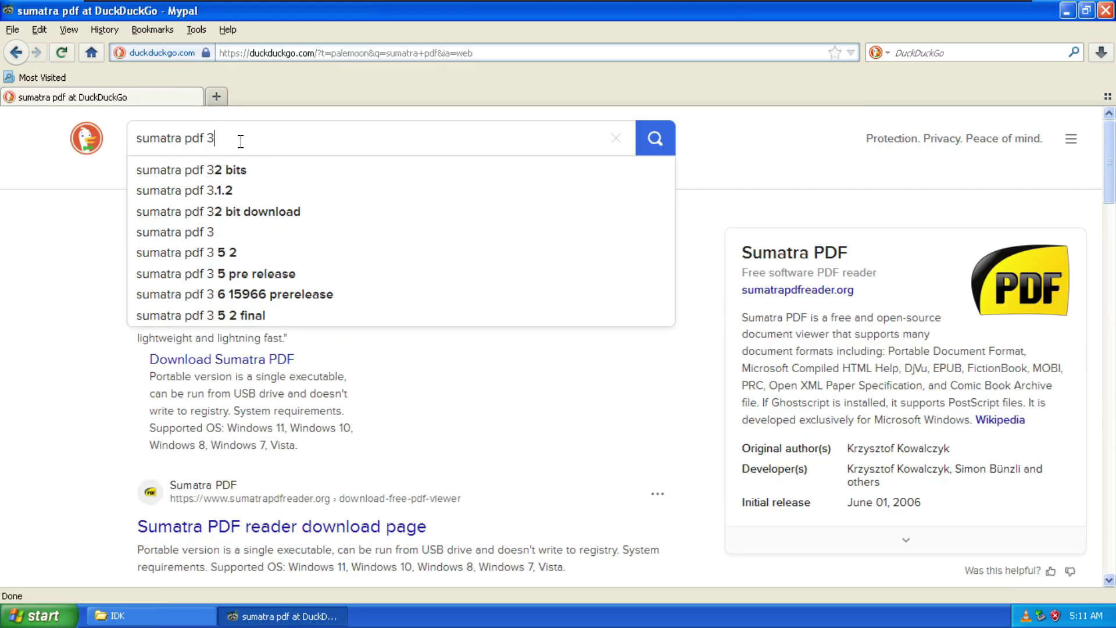
text(2 bit)
key(Return)
Open the Sumatra PDF download page and save the 32-bit SumatraPDF-3.5.2-install.exe to the Desktop
click(640, 318)
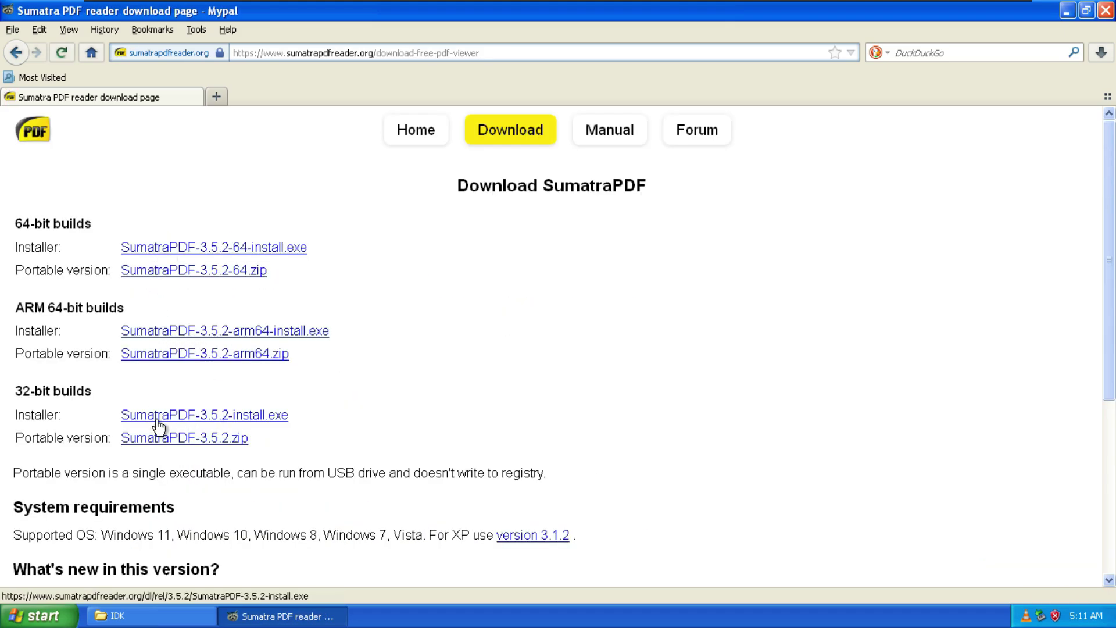
click(184, 417)
key(Return)
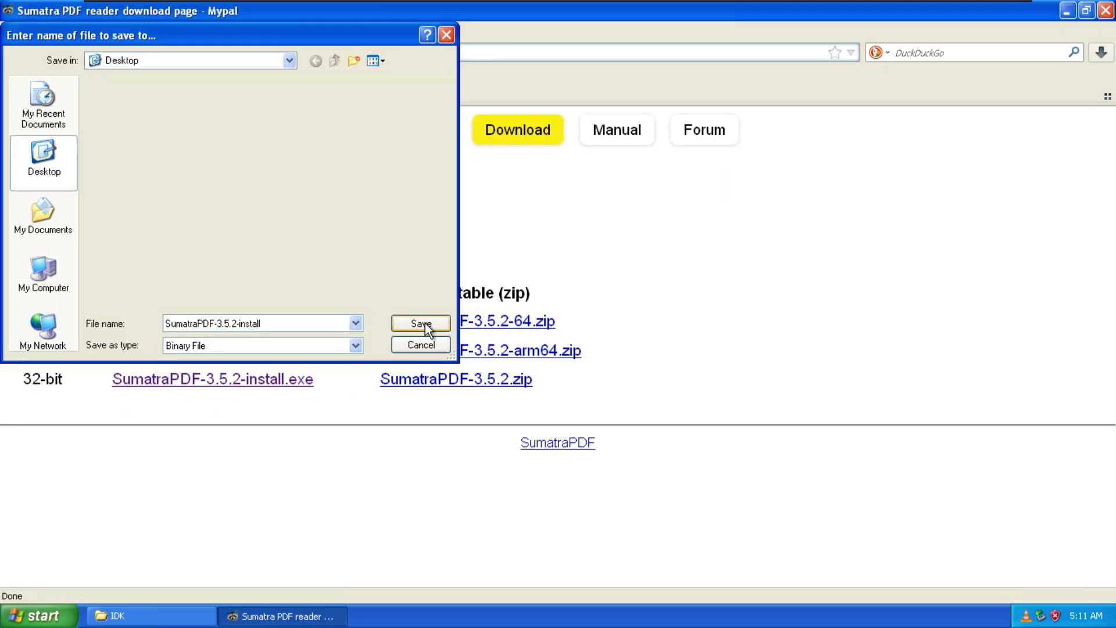
key(Return)
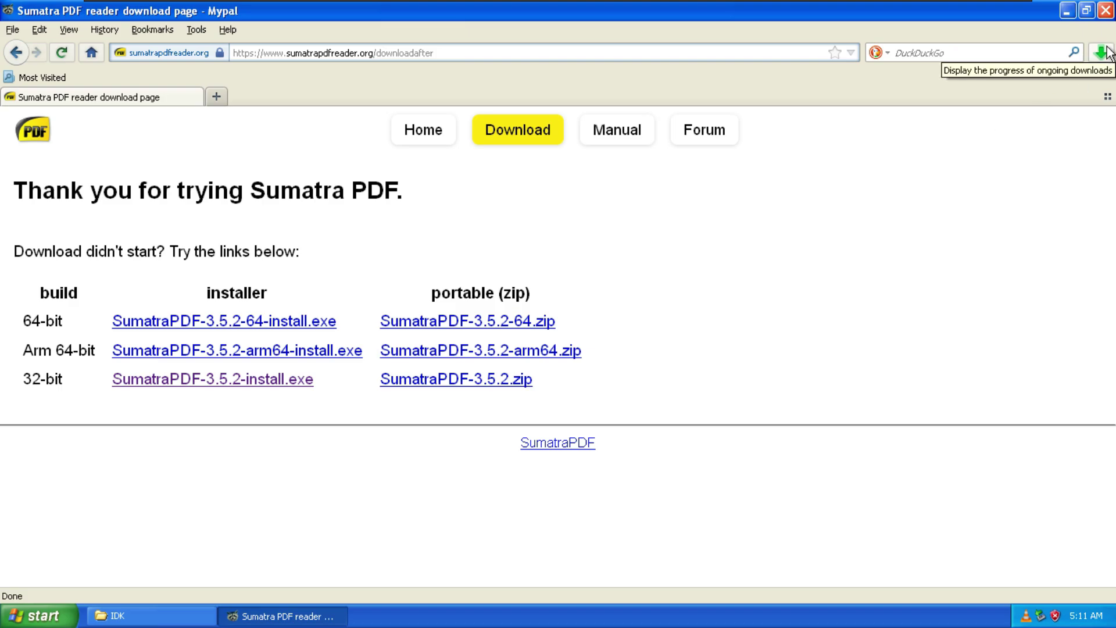
Show the downloaded SumatraPDF-3.5.2-install in its folder and try to run it
click(1101, 53)
click(1089, 109)
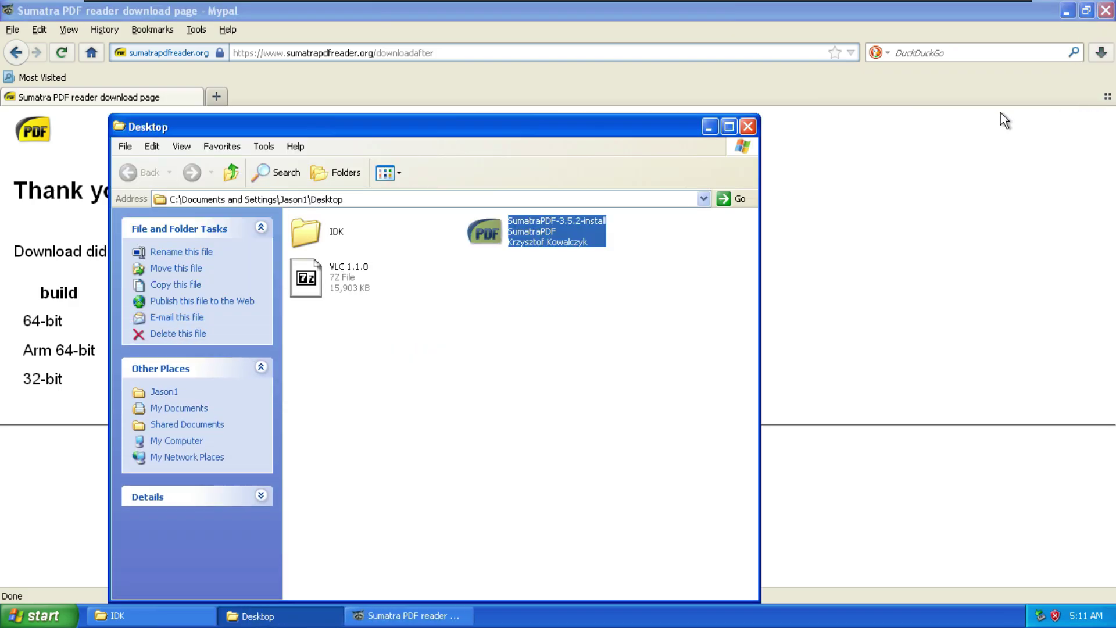
right_click(527, 231)
click(552, 234)
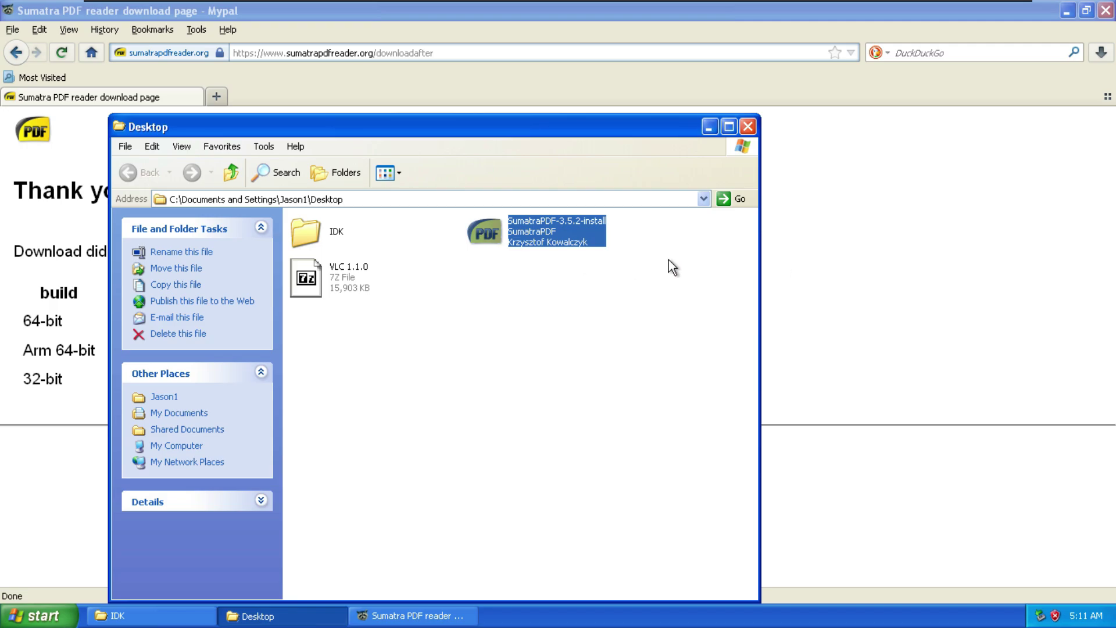
Check the running applications in Task Manager and return to SumatraPDF-3.5.2-install in the Desktop folder
right_click(517, 615)
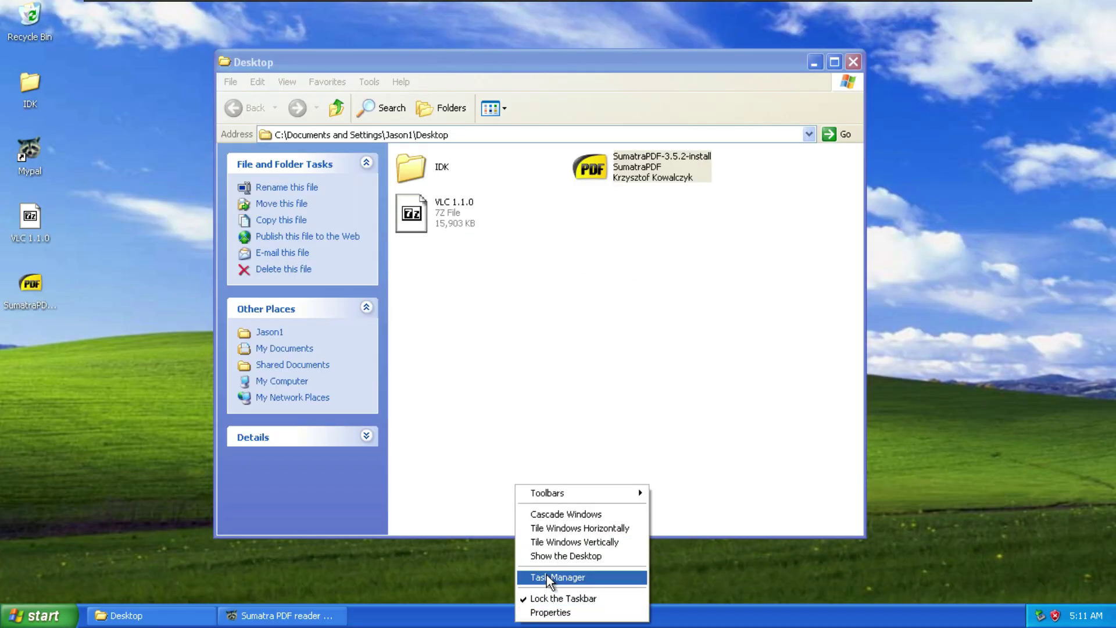
click(547, 575)
click(113, 129)
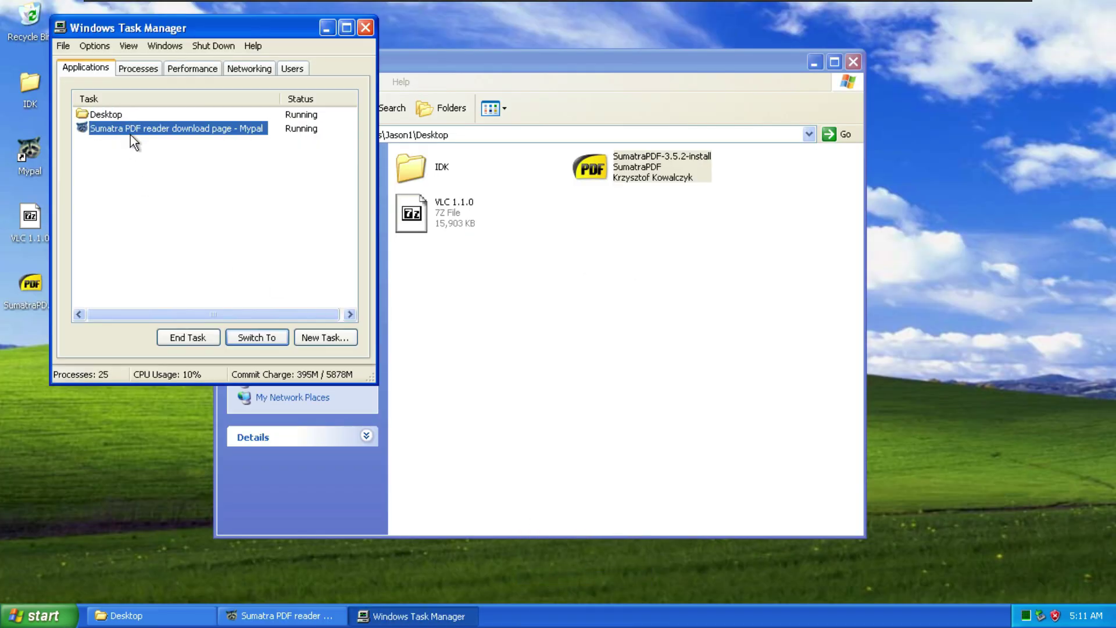
click(643, 174)
click(447, 617)
click(447, 617)
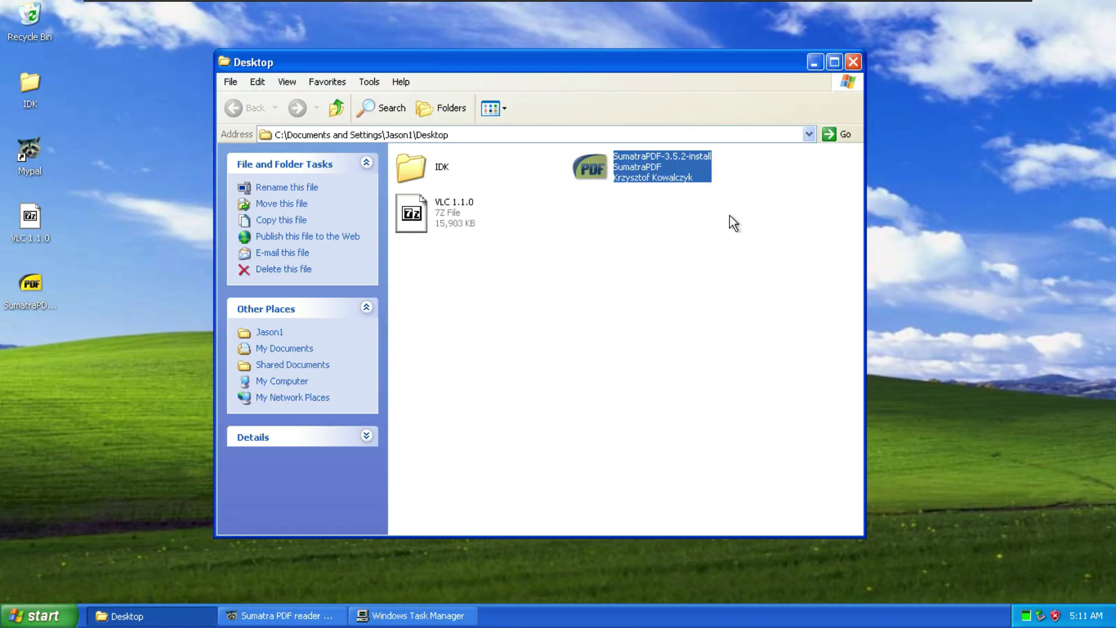
click(700, 271)
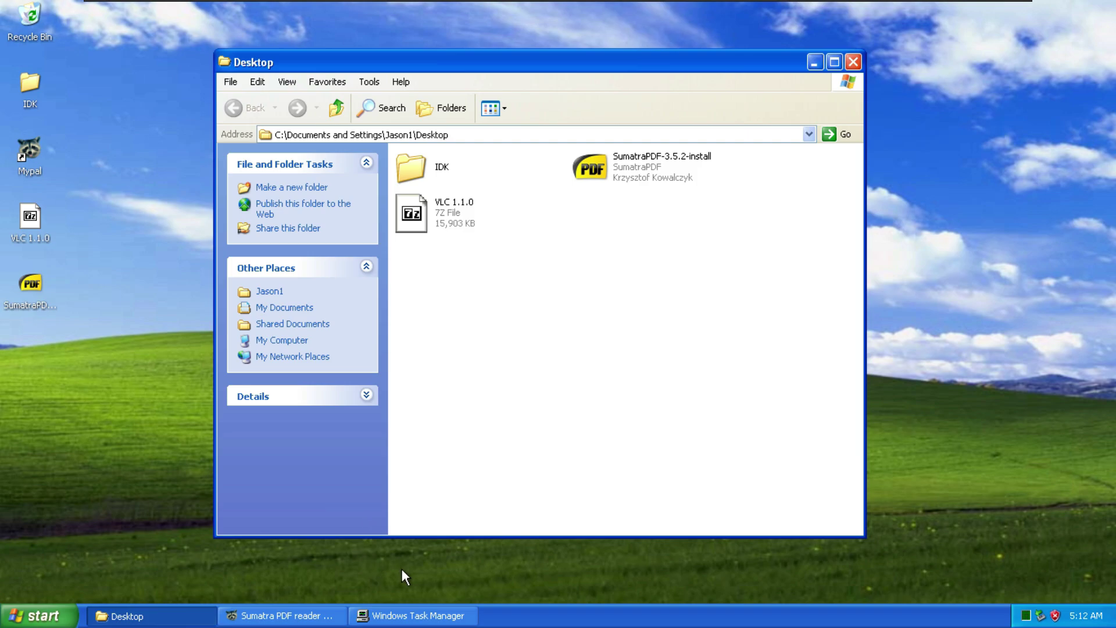
Download SumatraPDF-3.5.2-64-install.exe to the Desktop, show it in its folder, and close that folder window
click(282, 615)
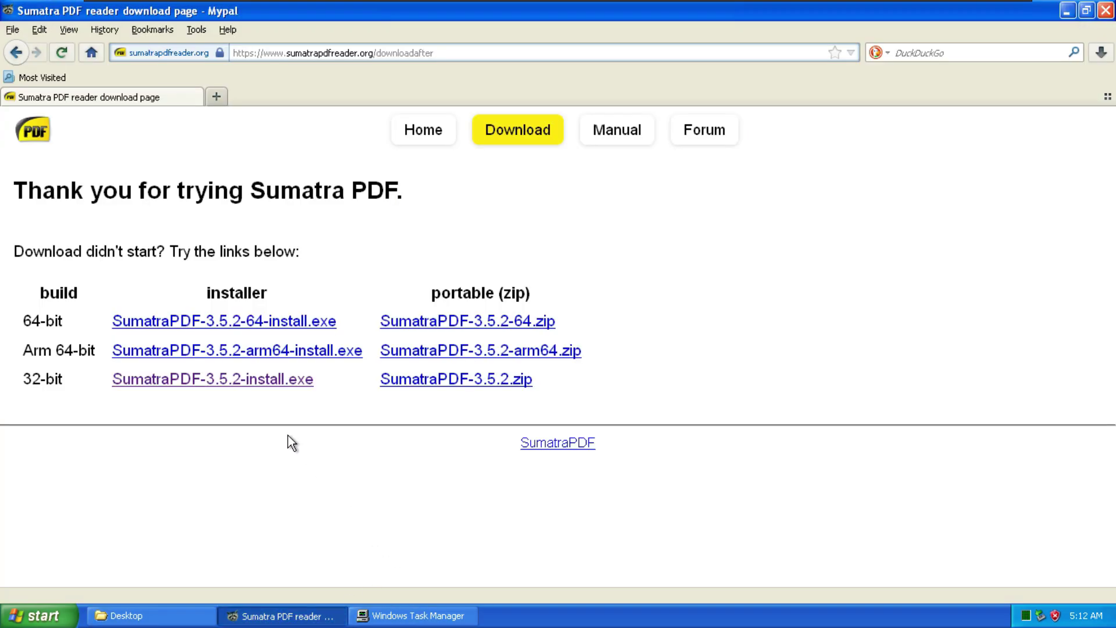
click(203, 321)
click(631, 300)
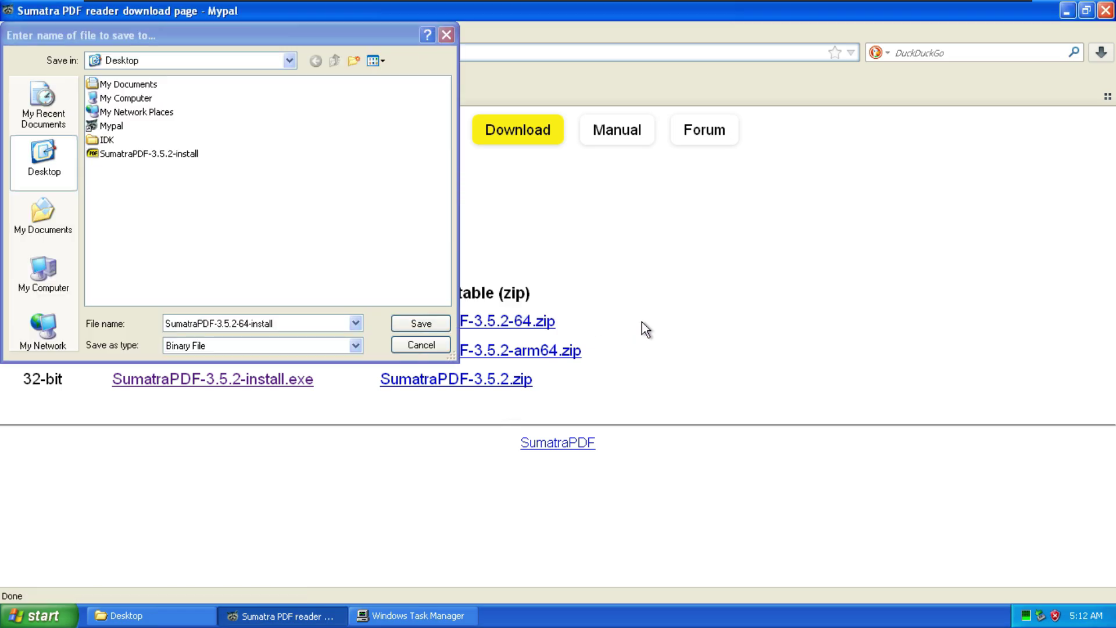
click(44, 162)
key(Return)
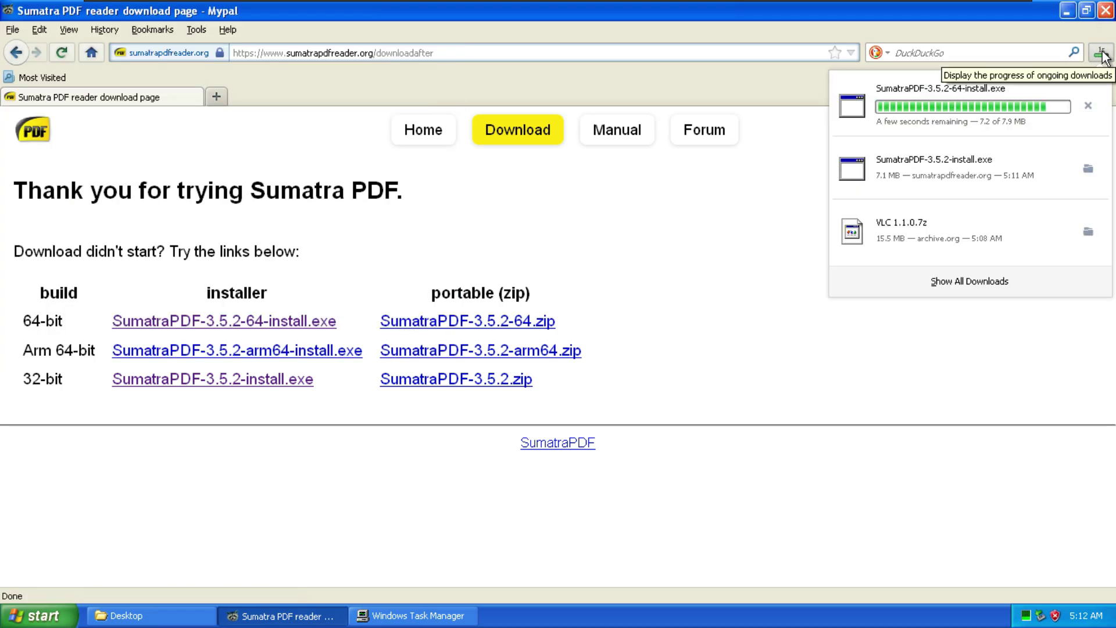
click(1089, 99)
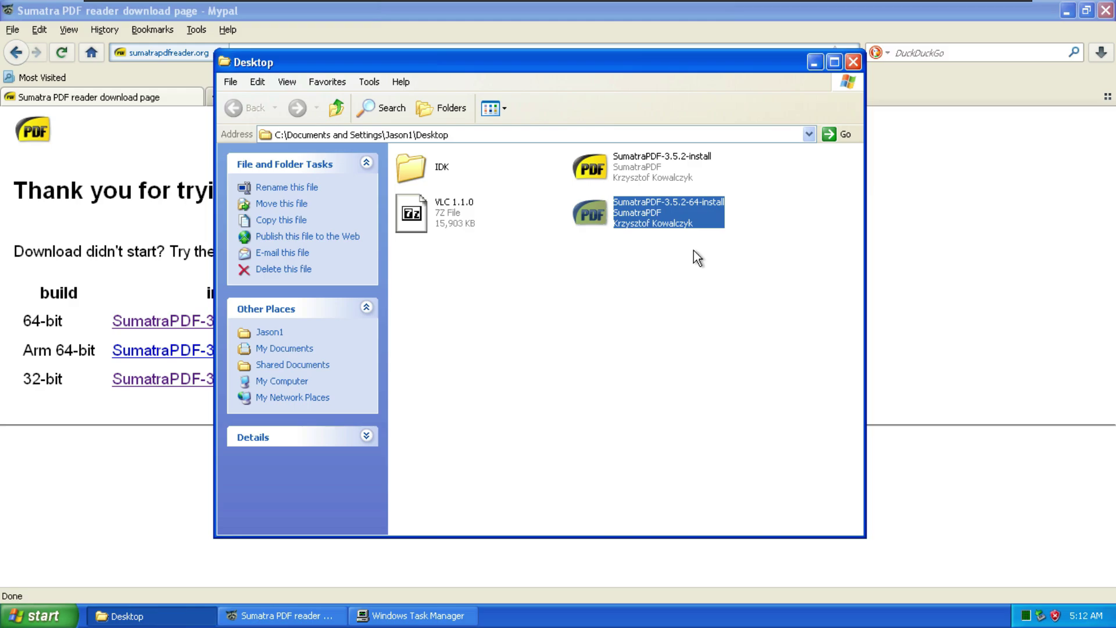
click(853, 62)
Search the web for "sumatra pdf windows xp" and look through the results
click(375, 52)
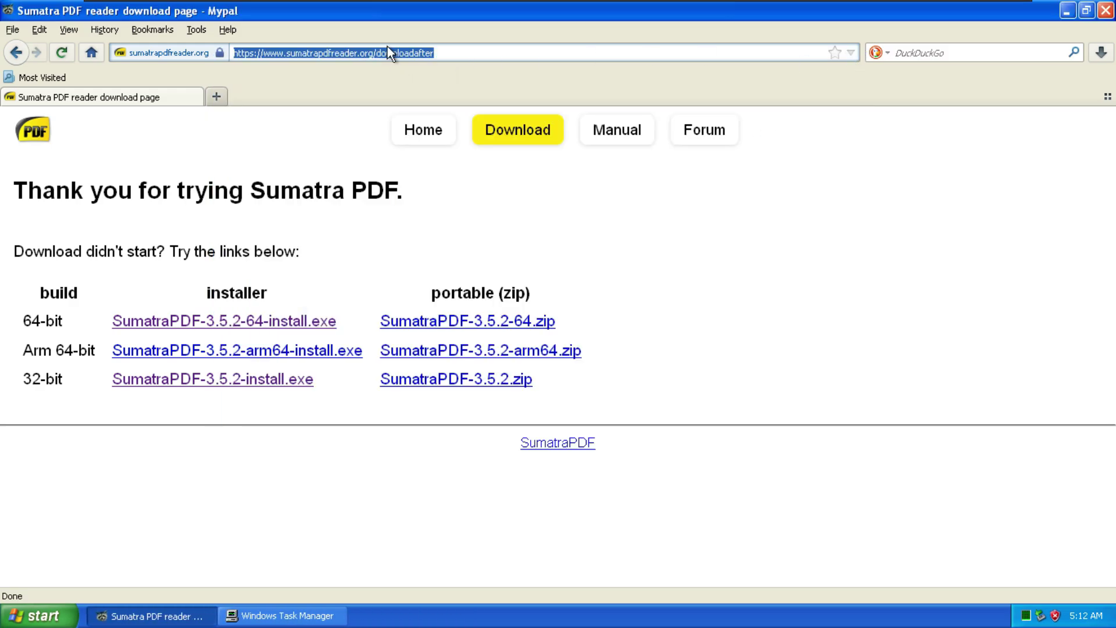
text(sum)
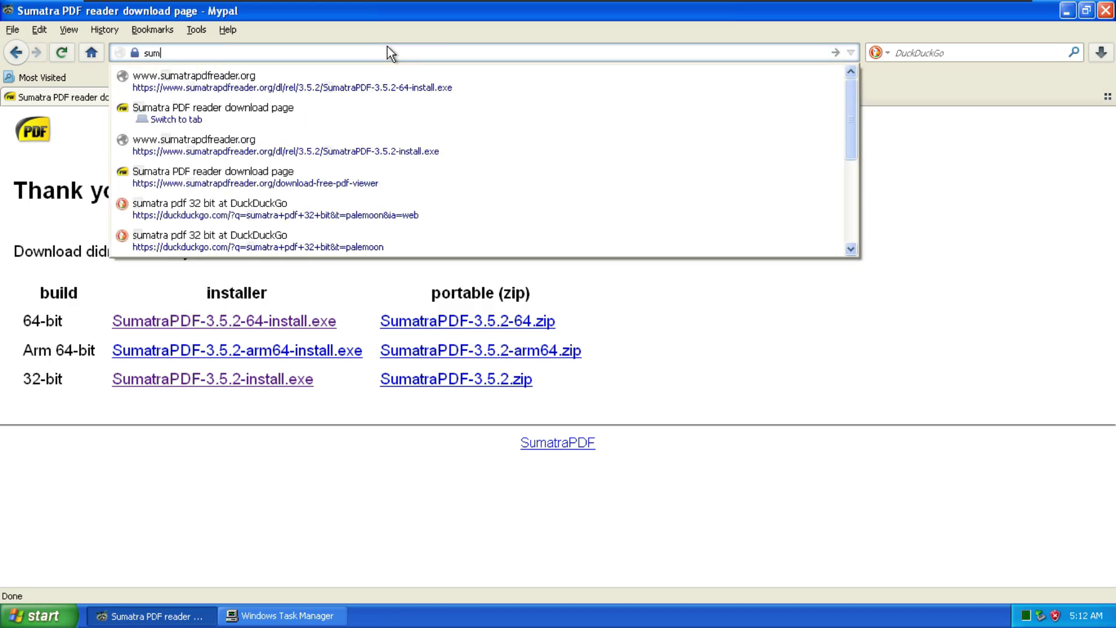
text(atra pdf windows xp)
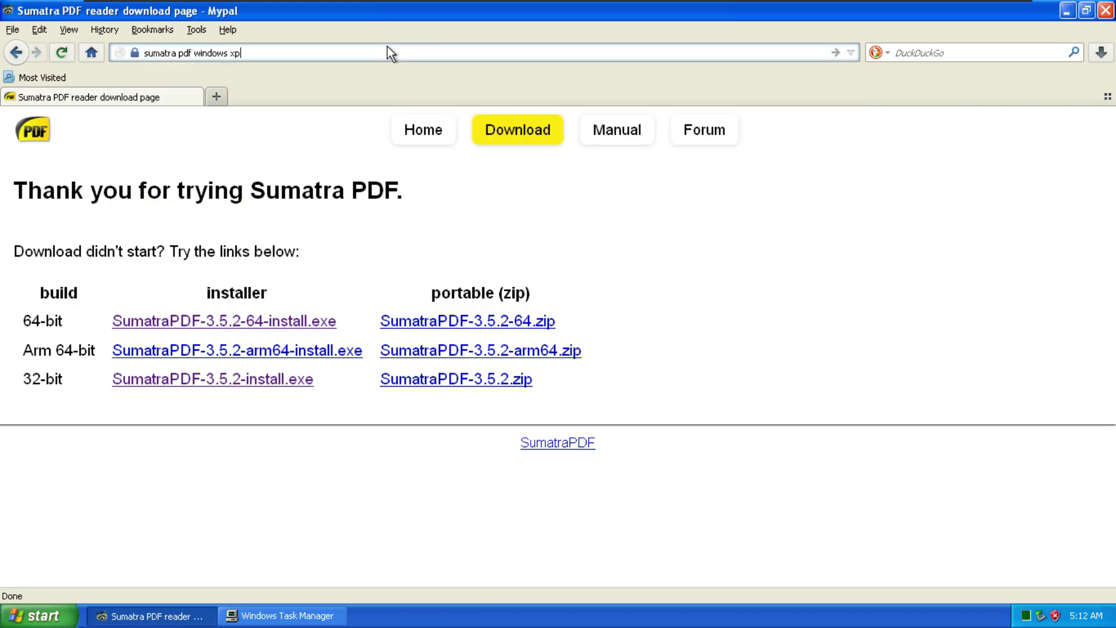
key(Return)
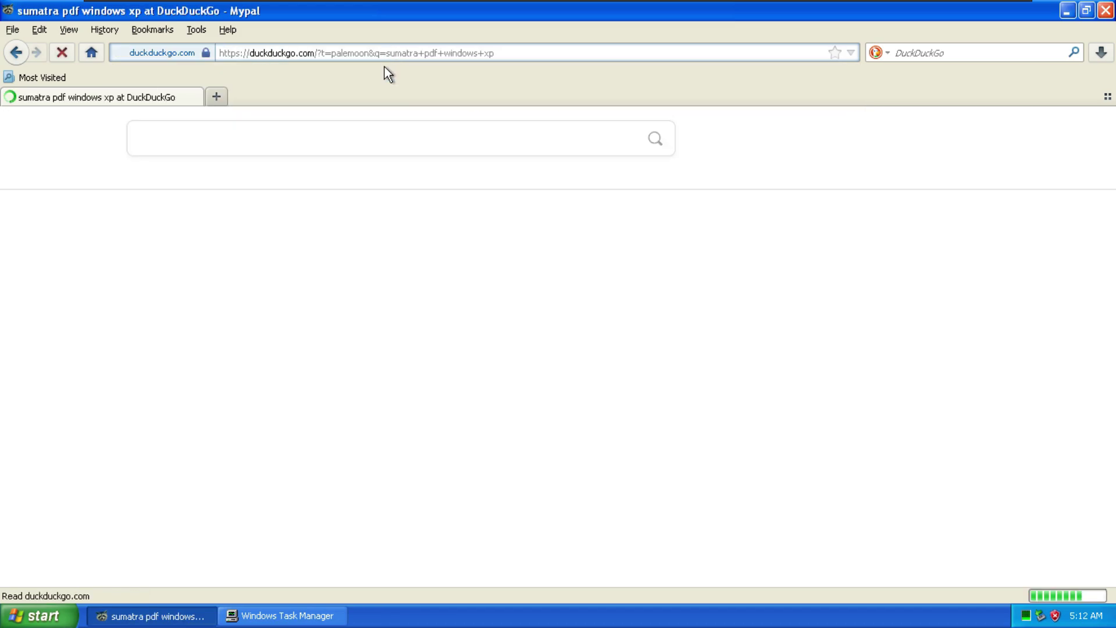
scroll(289, 356, down, 5)
scroll(294, 354, down, 10)
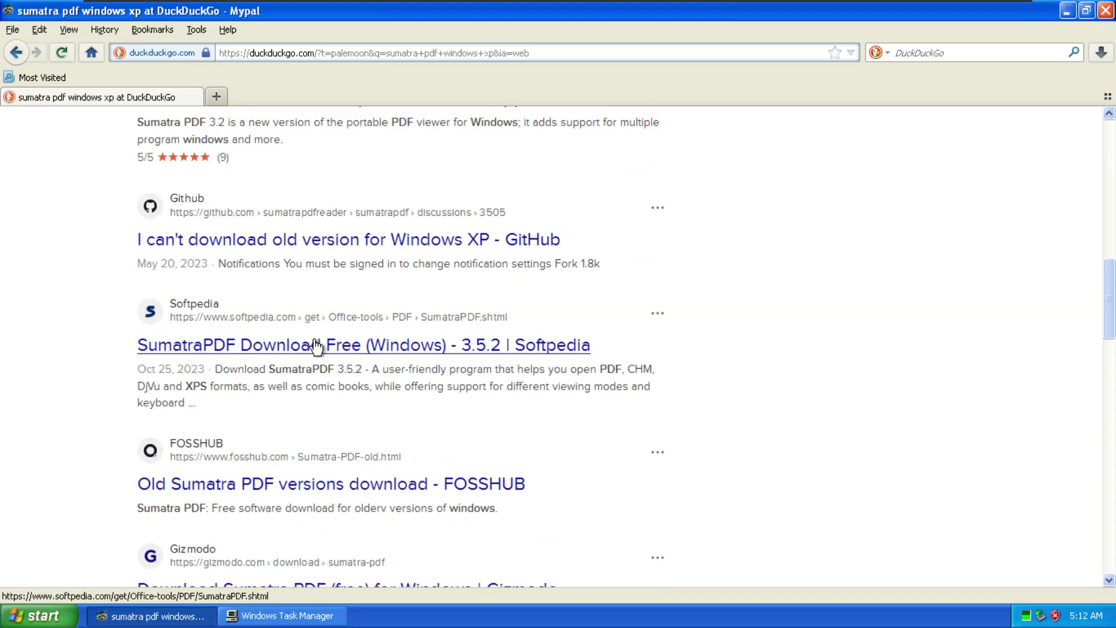
Open the Sumatra PDF download page and follow its "version 3.1.2" link for XP to the previous versions
scroll(373, 260, down, 6)
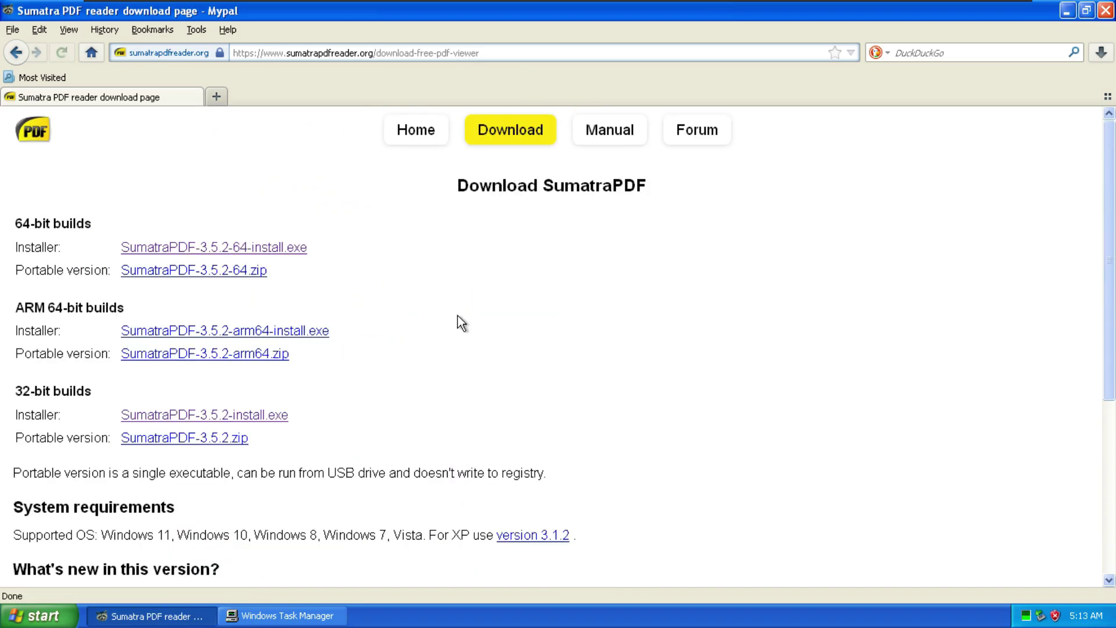
scroll(457, 320, down, 5)
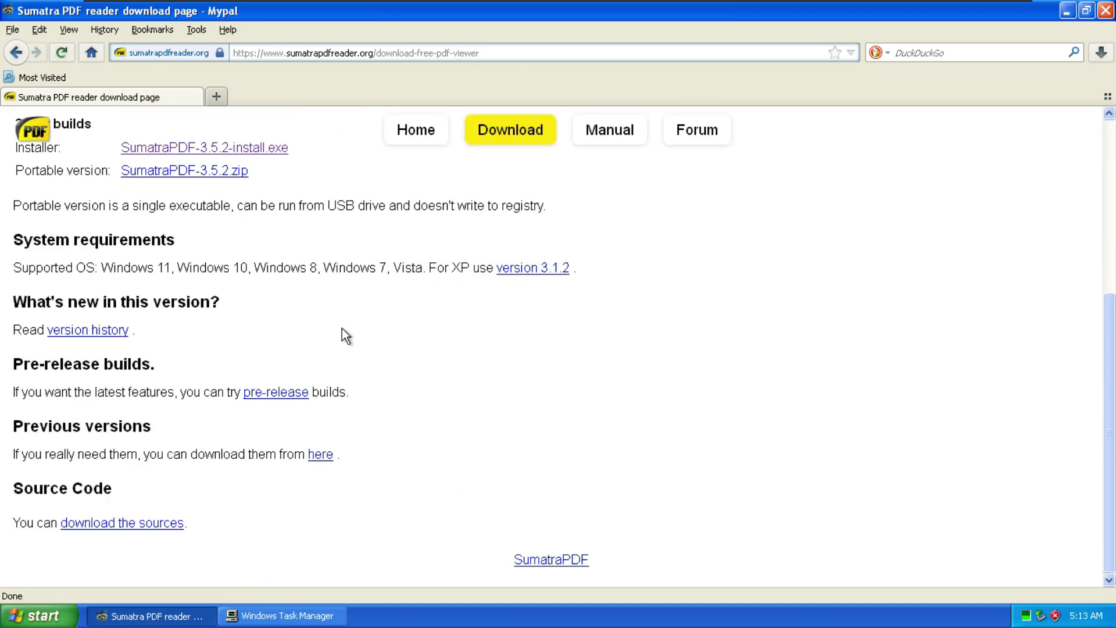
scroll(290, 332, up, 3)
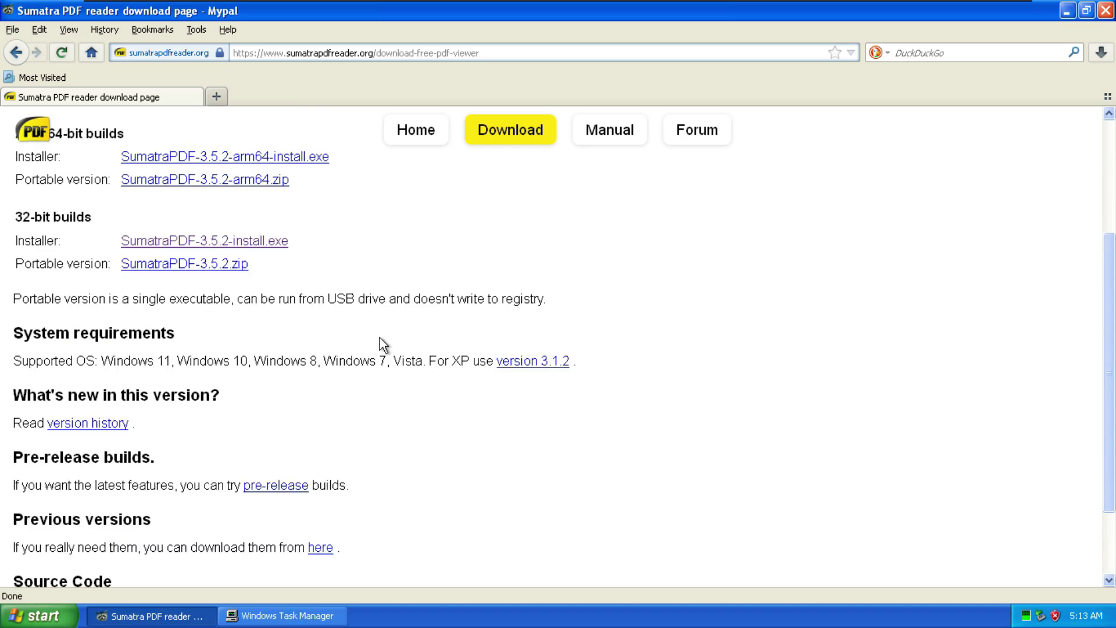
click(513, 366)
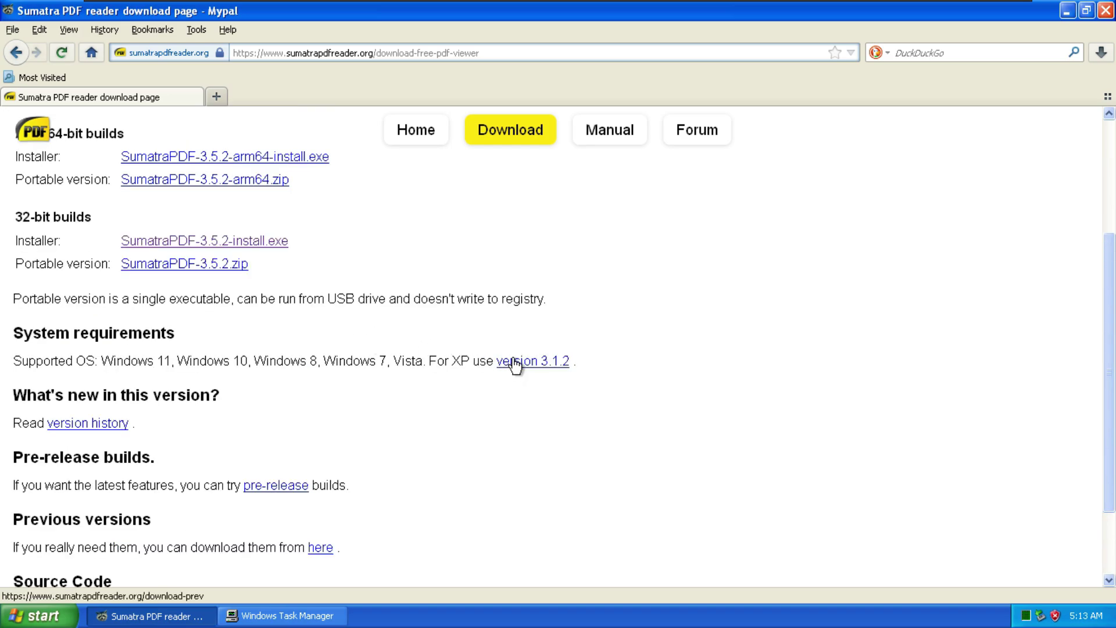
Find version 2.4 in the previous versions list and save SumatraPDF-2.4-install.exe to My Documents
scroll(167, 357, down, 15)
scroll(166, 356, down, 10)
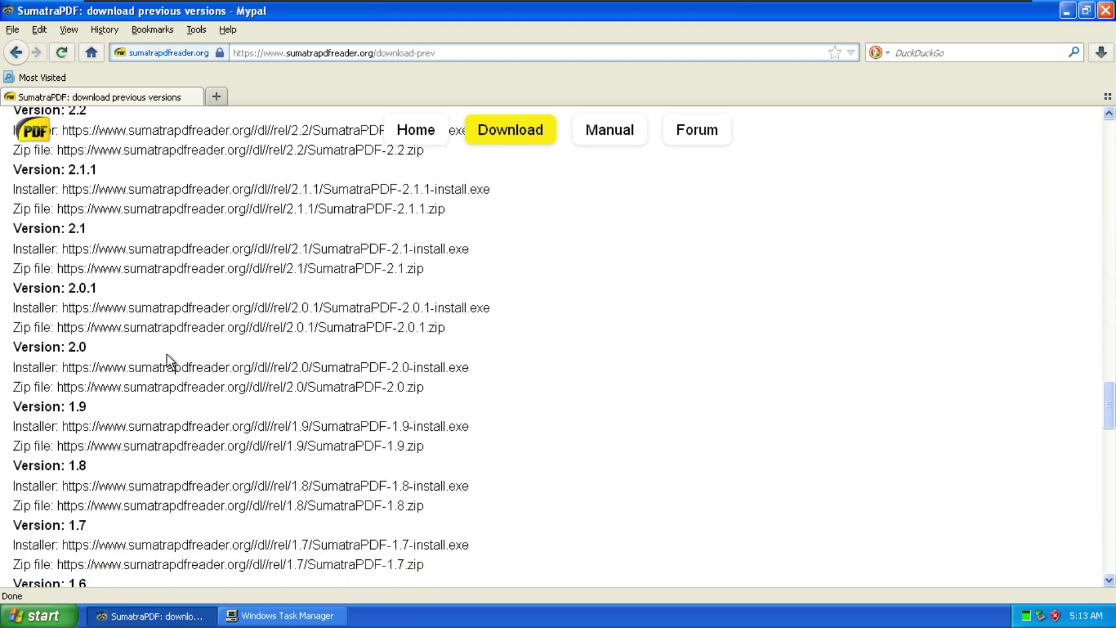
scroll(167, 355, up, 10)
scroll(79, 379, up, 3)
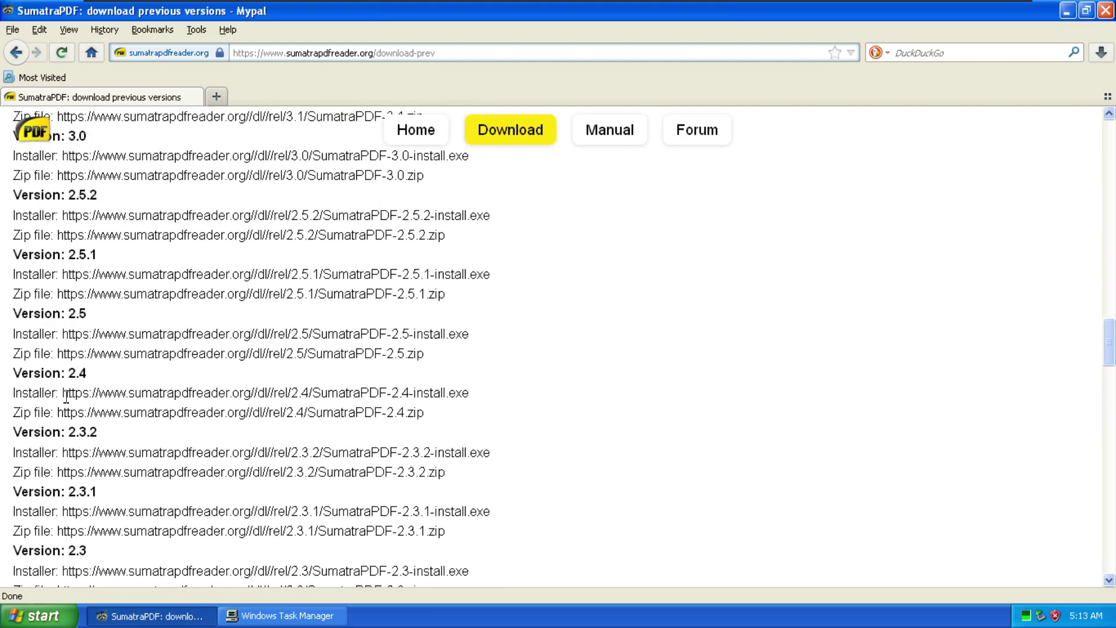
drag(63, 393, 474, 395)
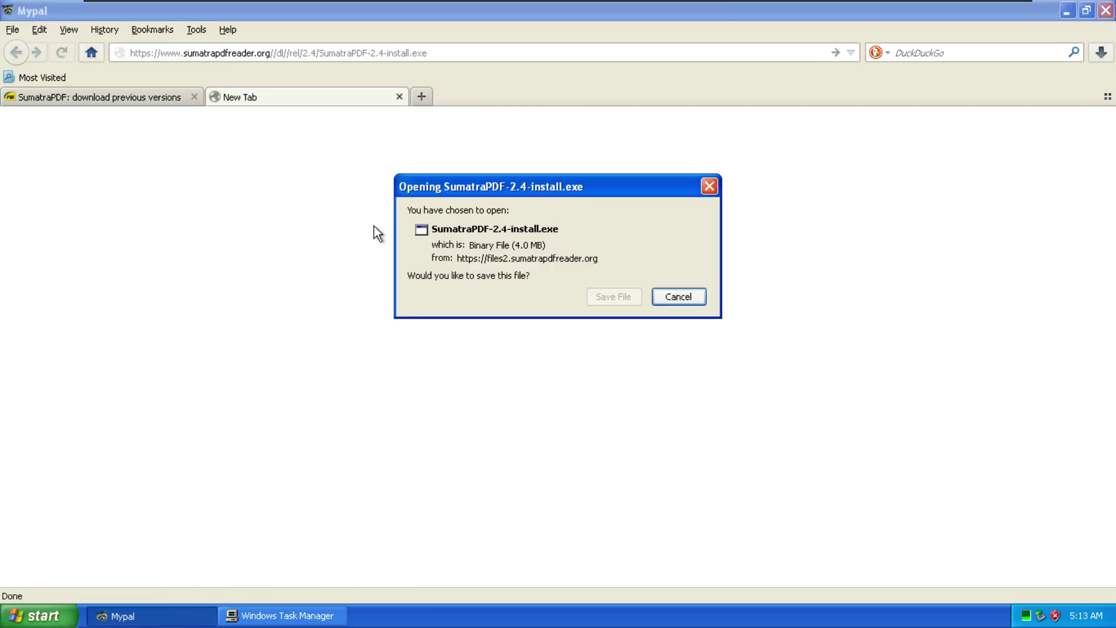
key(Return)
click(42, 213)
click(423, 323)
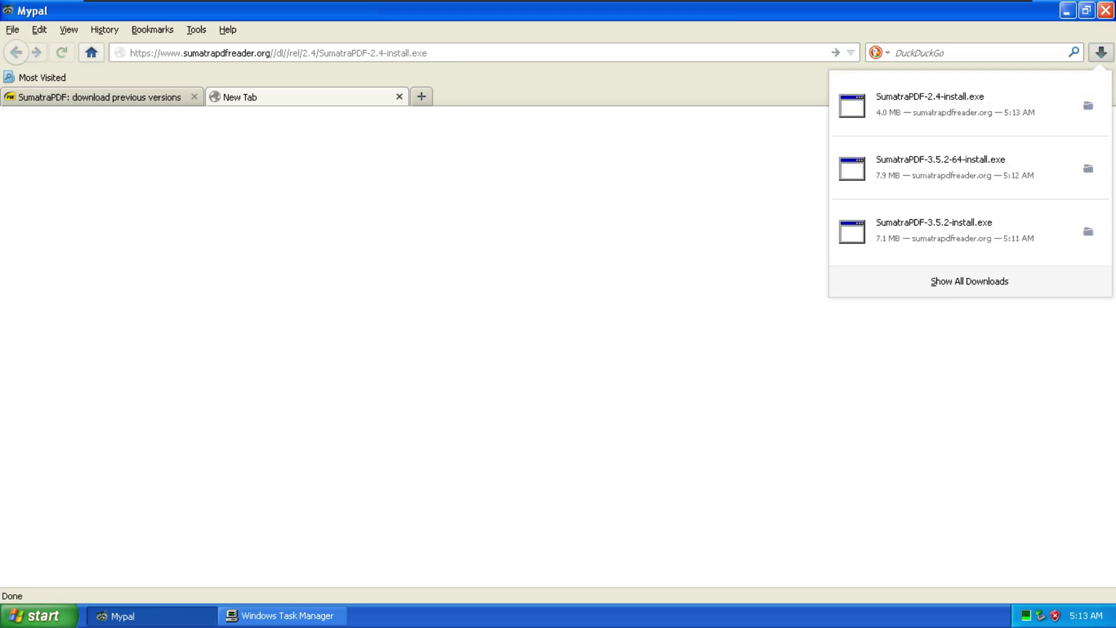
Run SumatraPDF-2.4-install from its download folder, install SumatraPDF 2.4, and decline making Internet Explorer the default browser
click(1088, 105)
double_click(736, 530)
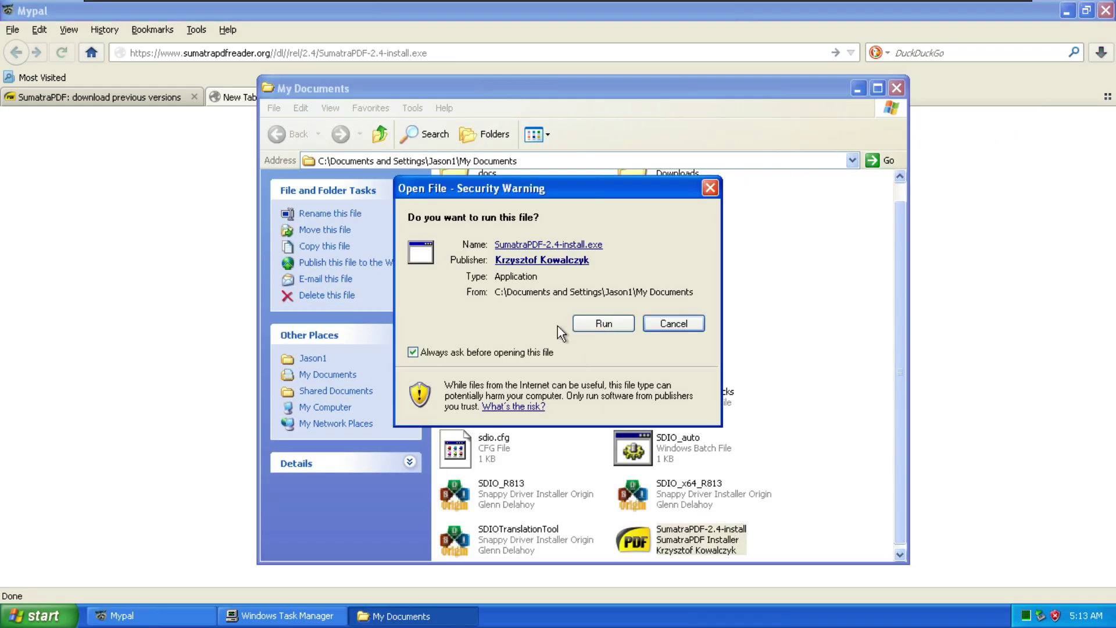
click(593, 323)
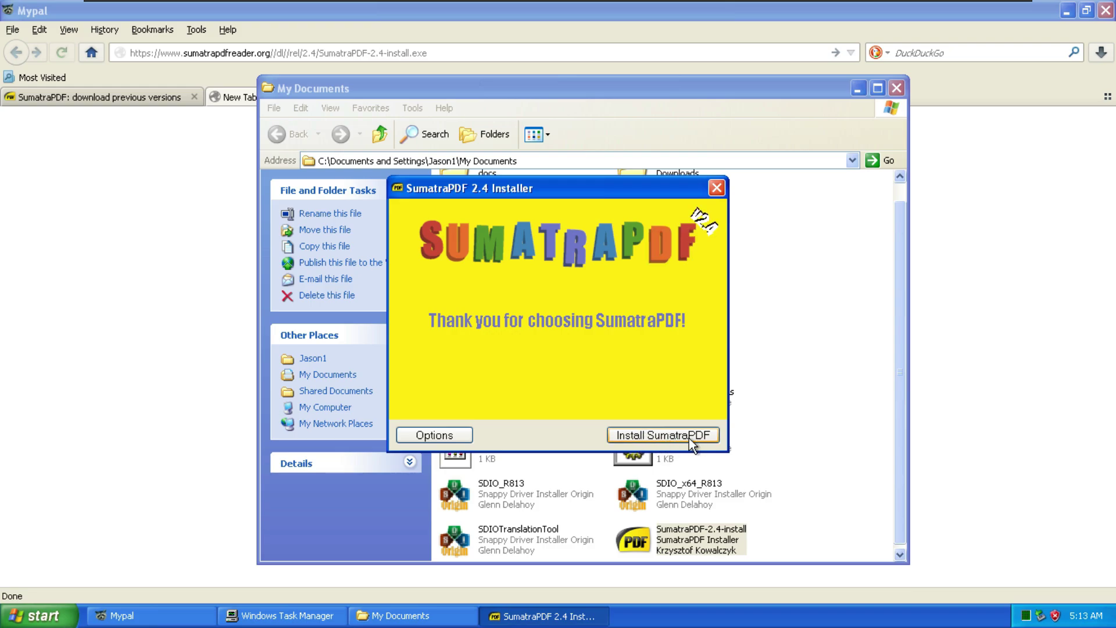
click(659, 441)
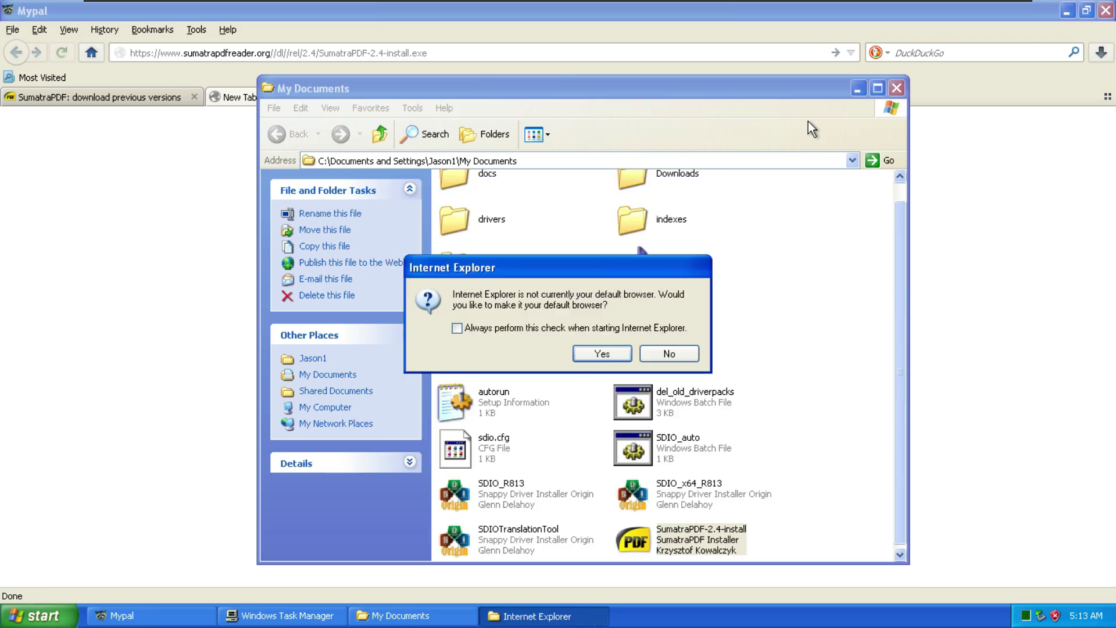
click(663, 356)
click(604, 322)
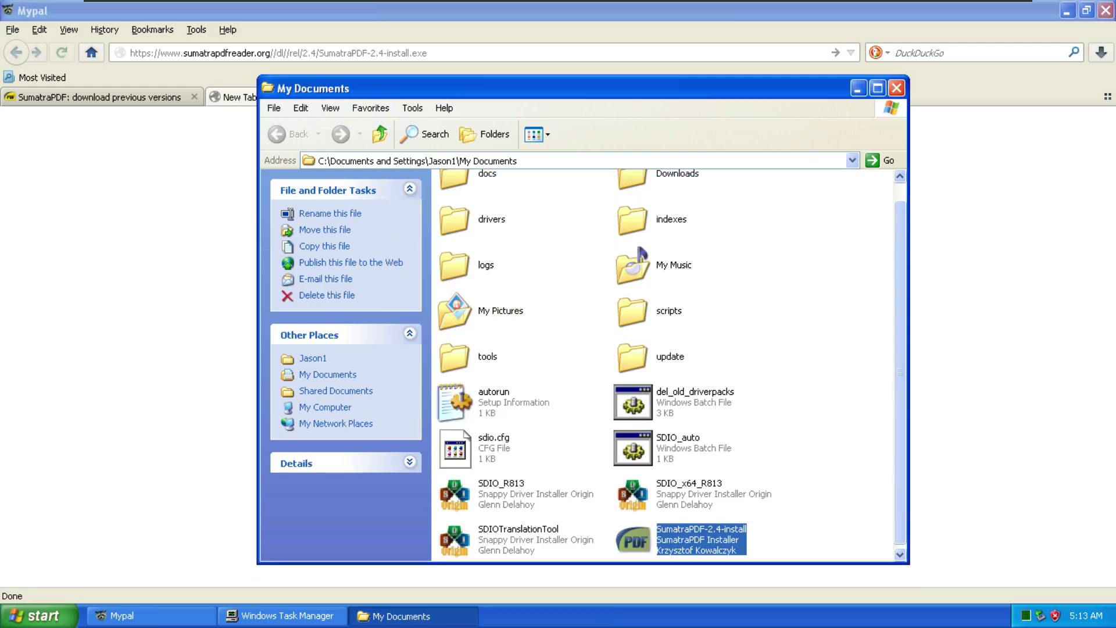
Clear the folder and browser windows off the desktop and launch the newly installed SumatraPDF
click(897, 88)
click(1067, 10)
double_click(29, 367)
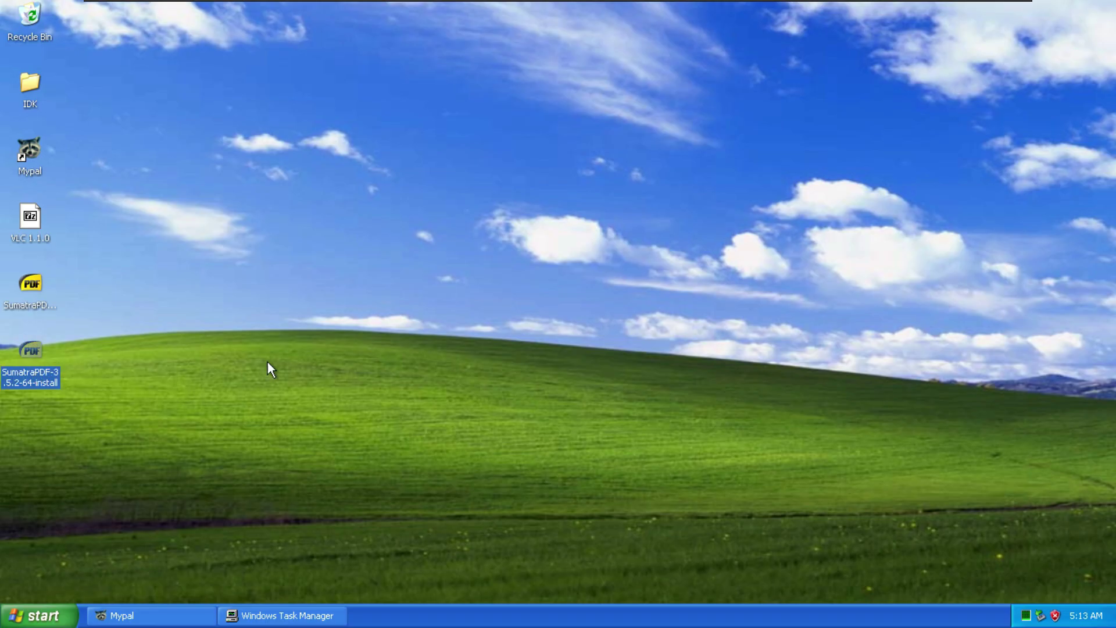
click(38, 615)
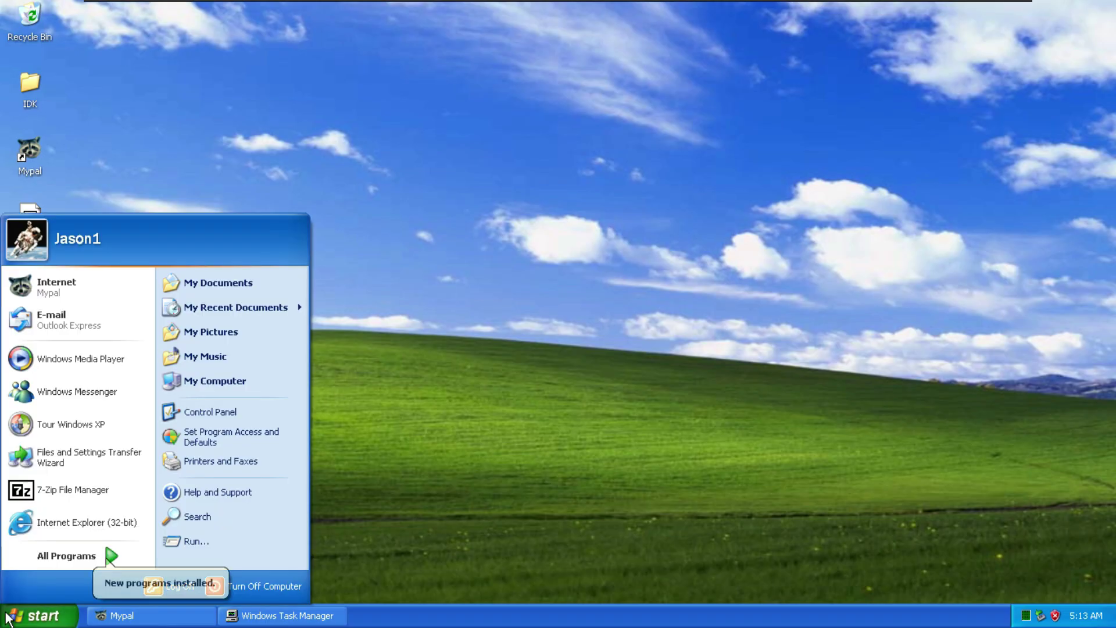
click(66, 555)
click(248, 557)
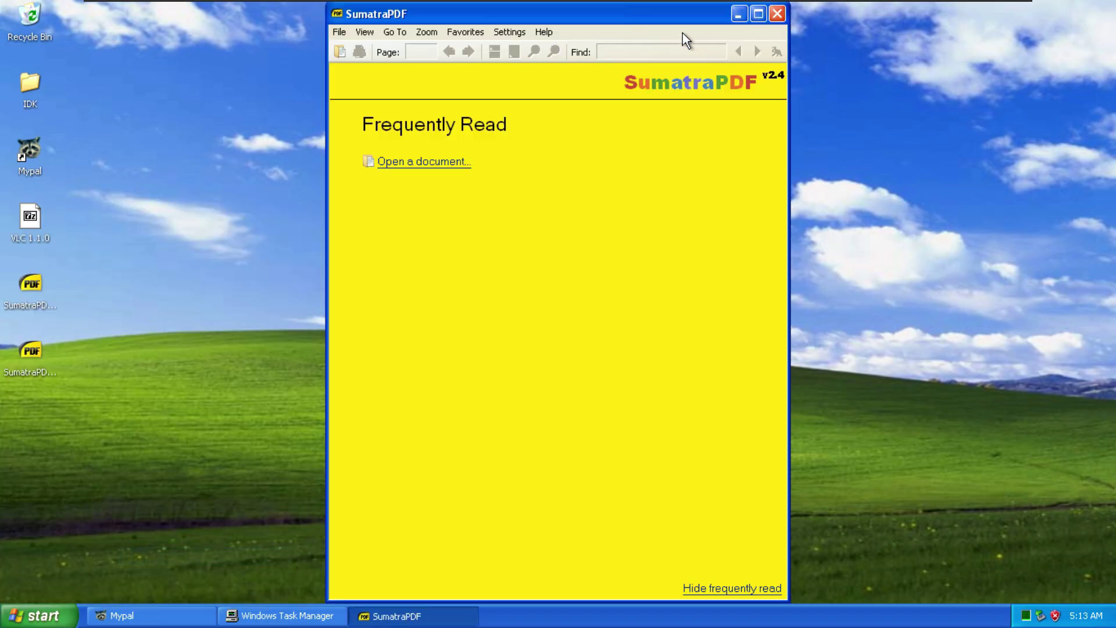
Maximize the SumatraPDF window to view its start page and close the program
drag(670, 22, 680, 67)
click(752, 62)
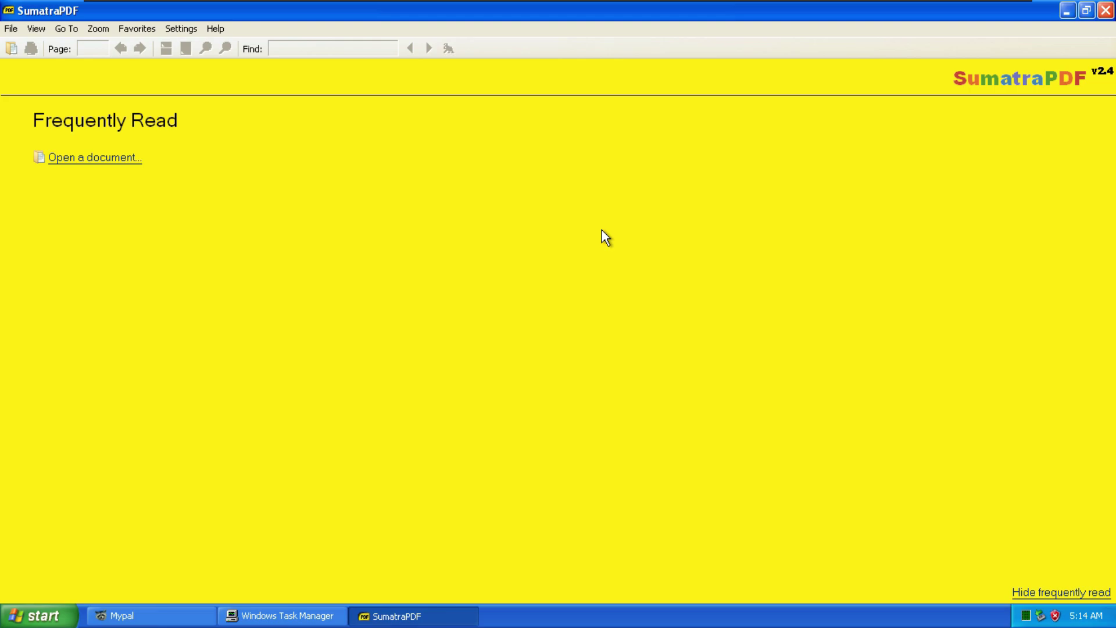
click(1106, 10)
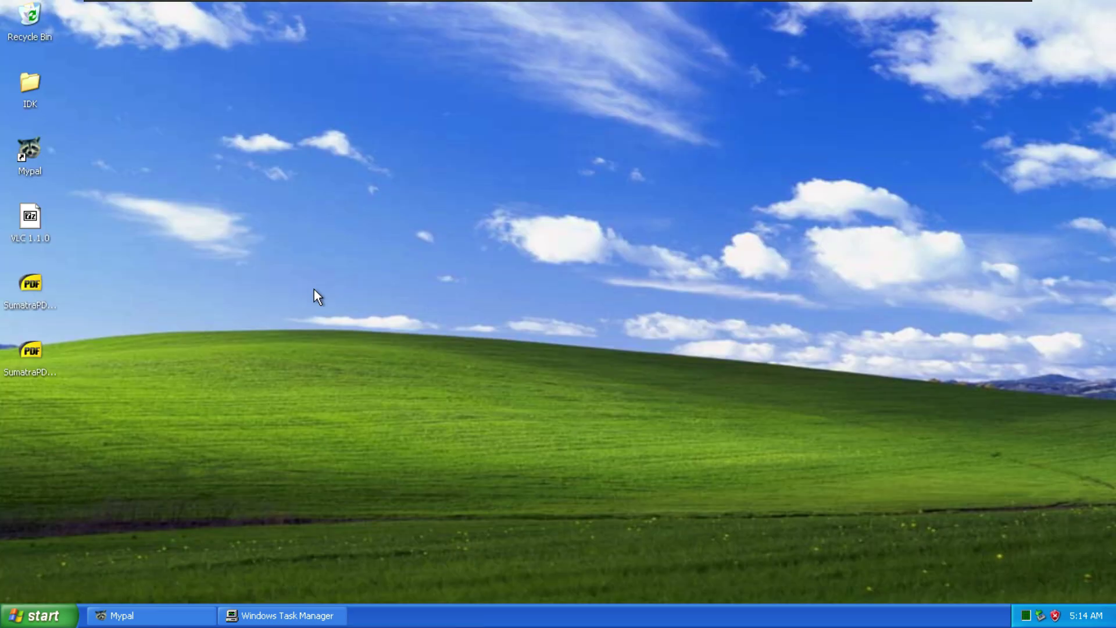